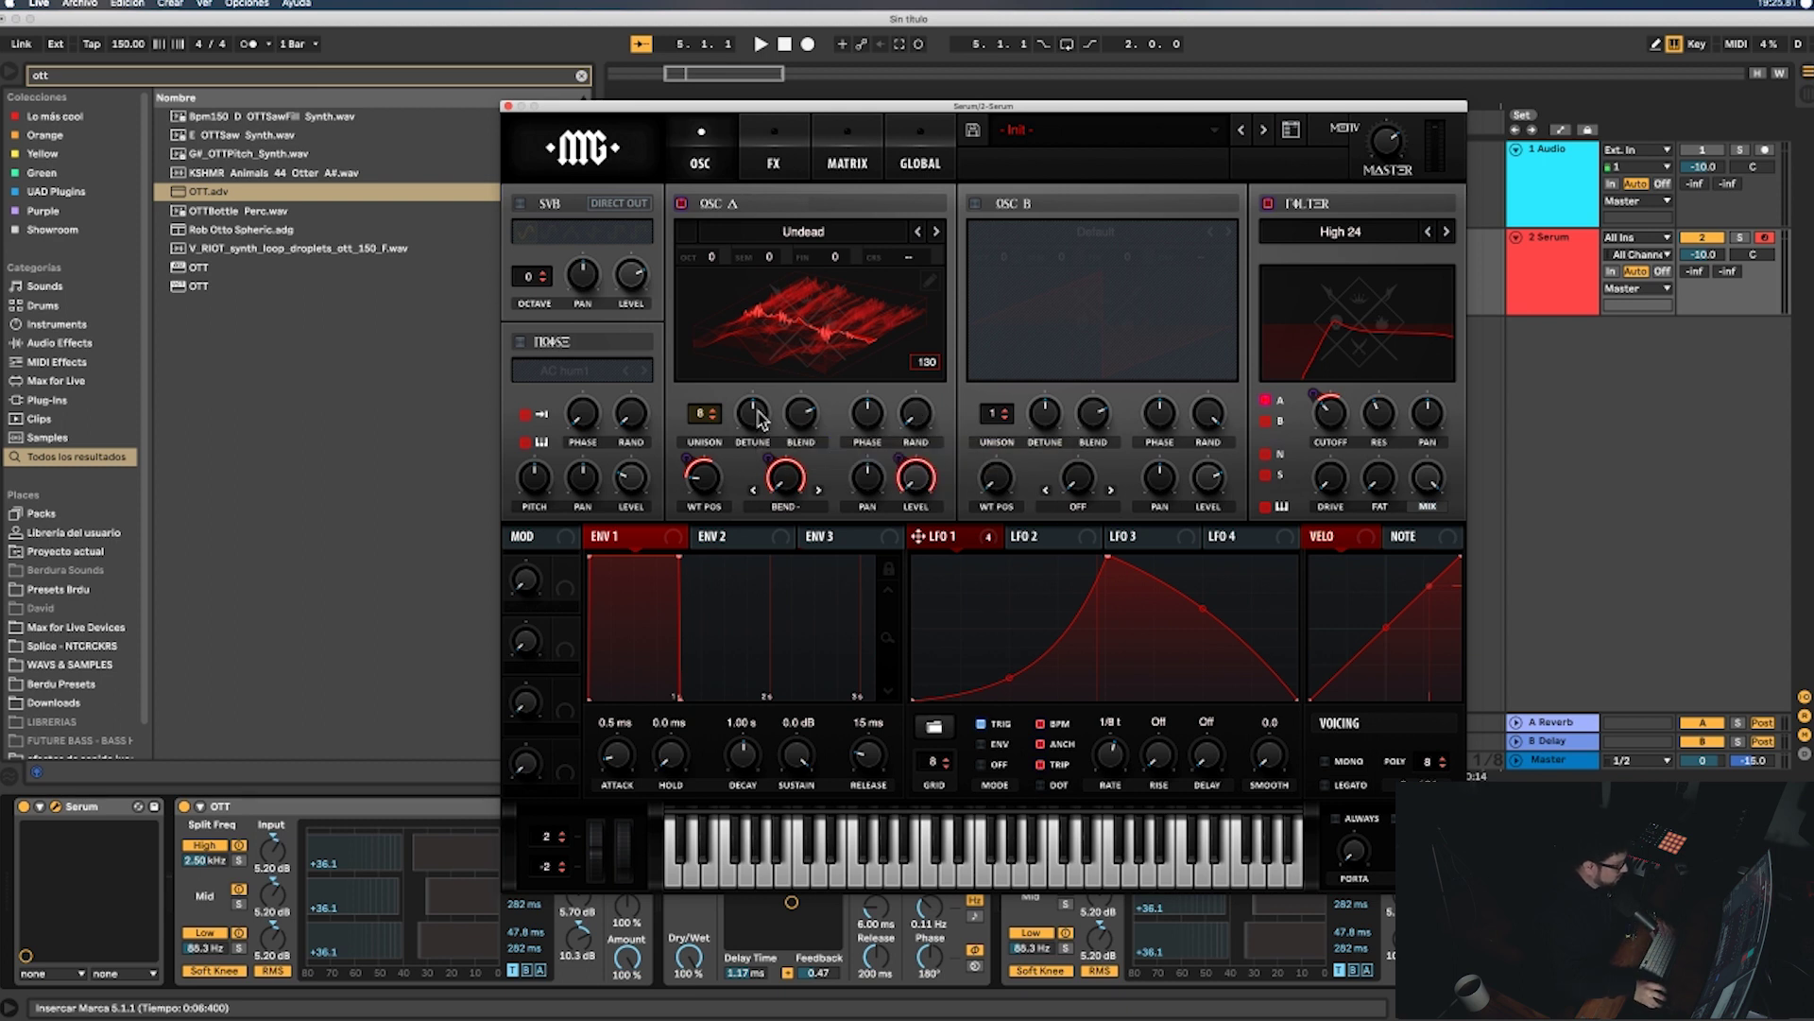
- Lower the unison detune of Serum's oscillator A almost to zero and close the plug-in window
{"action": "left_click_drag", "start_coordinate": [762, 419], "coordinate": [735, 444]}
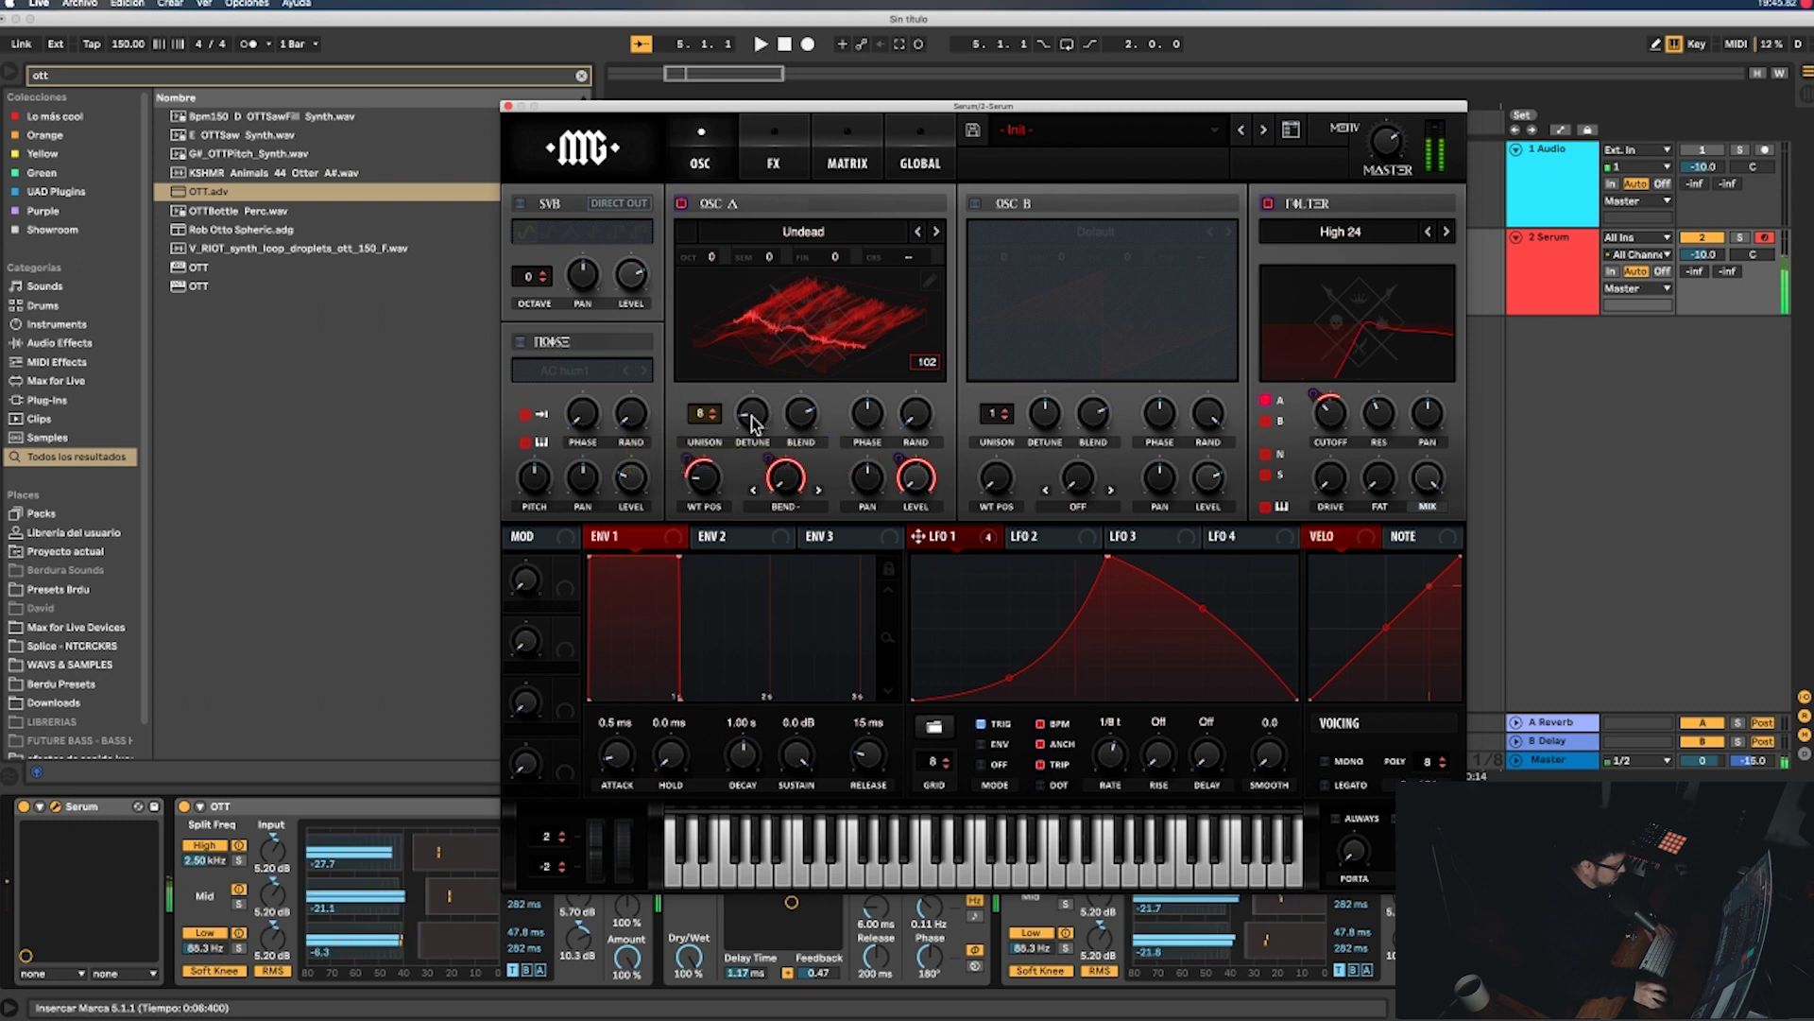
{"action": "left_click_drag", "start_coordinate": [754, 413], "coordinate": [753, 427]}
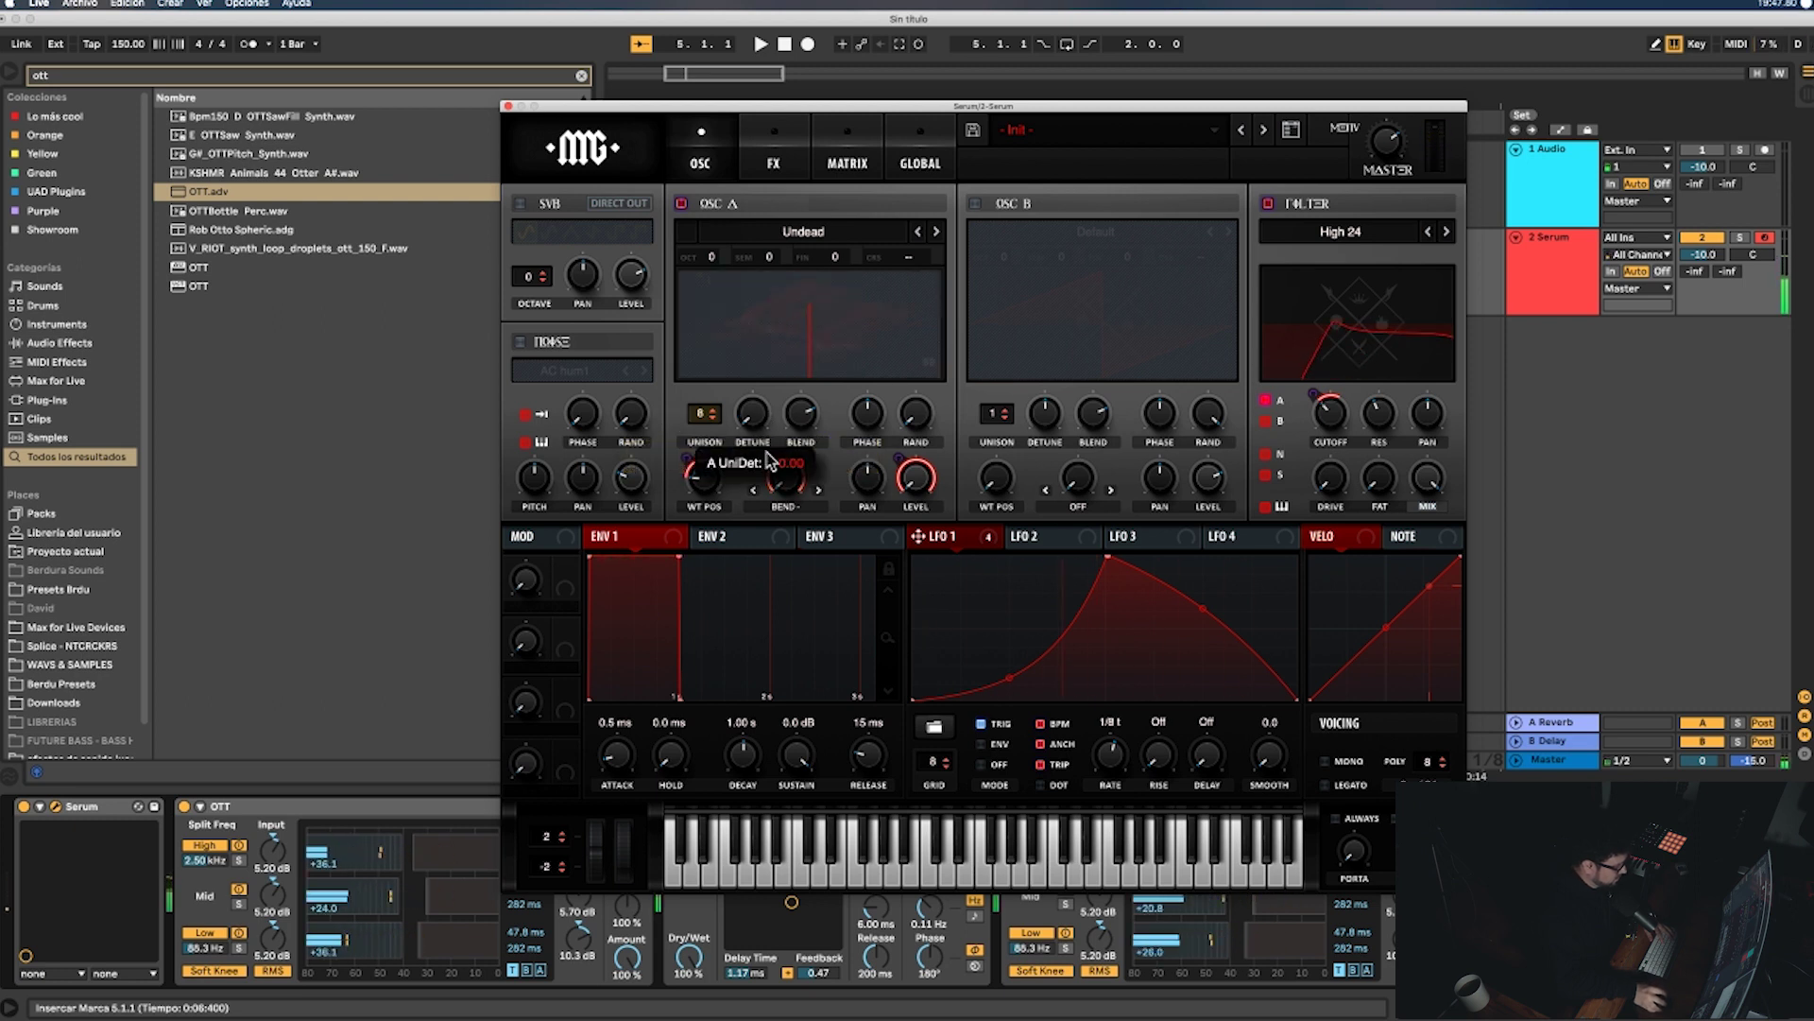
{"action": "left_click", "coordinate": [753, 427]}
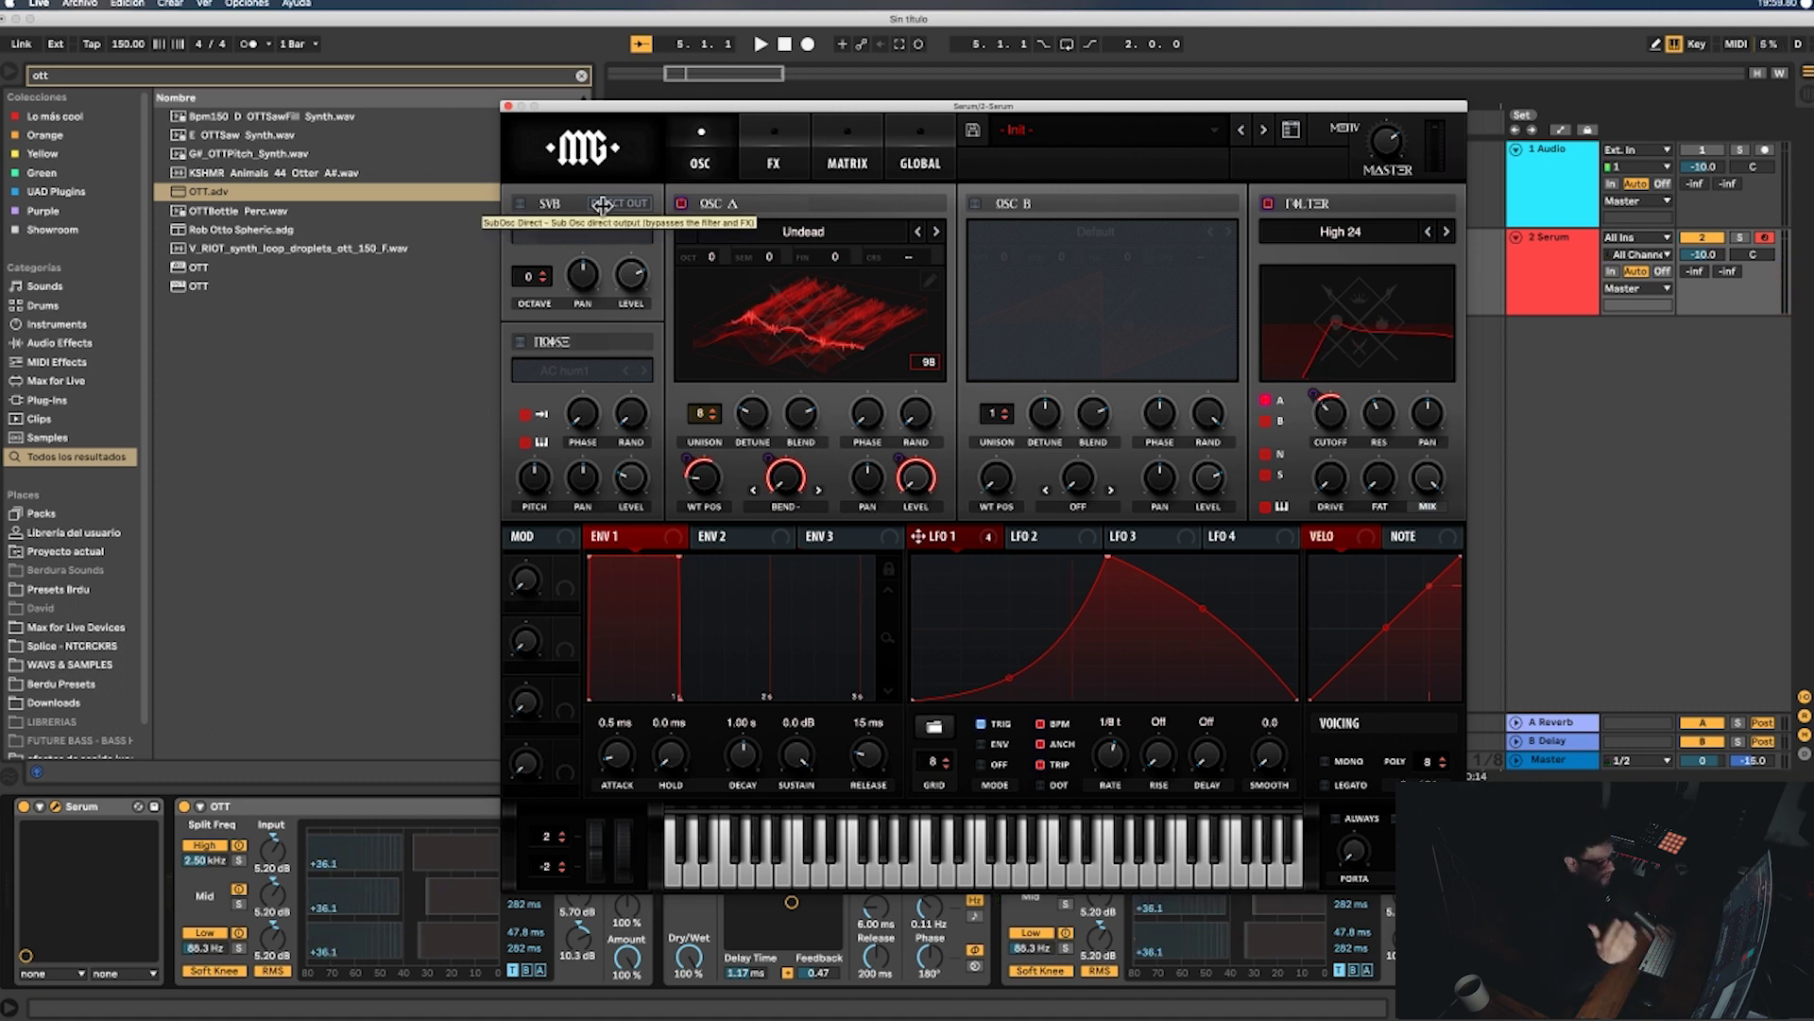
{"action": "left_click", "coordinate": [508, 107]}
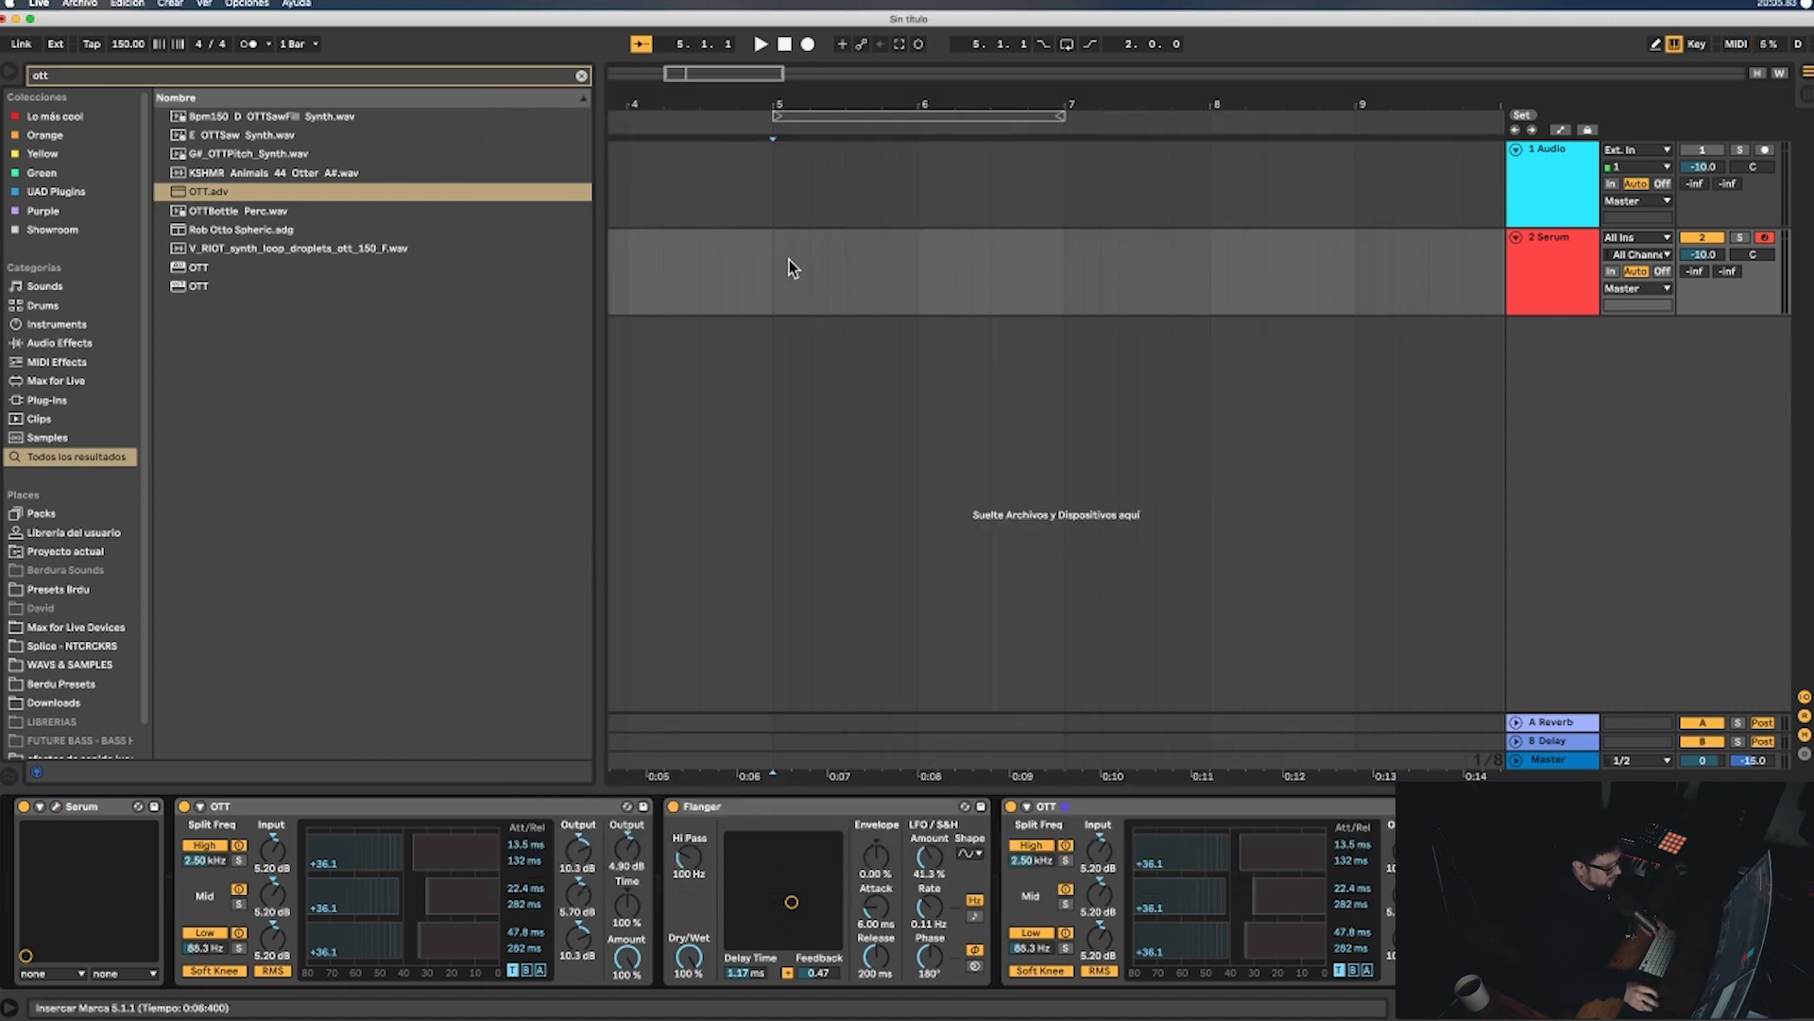
- Create a one-bar MIDI clip at bar 5 on the Serum track, starting with an F1 note about two and a half sixteenths long
{"action": "left_click_drag", "start_coordinate": [779, 273], "coordinate": [900, 244]}
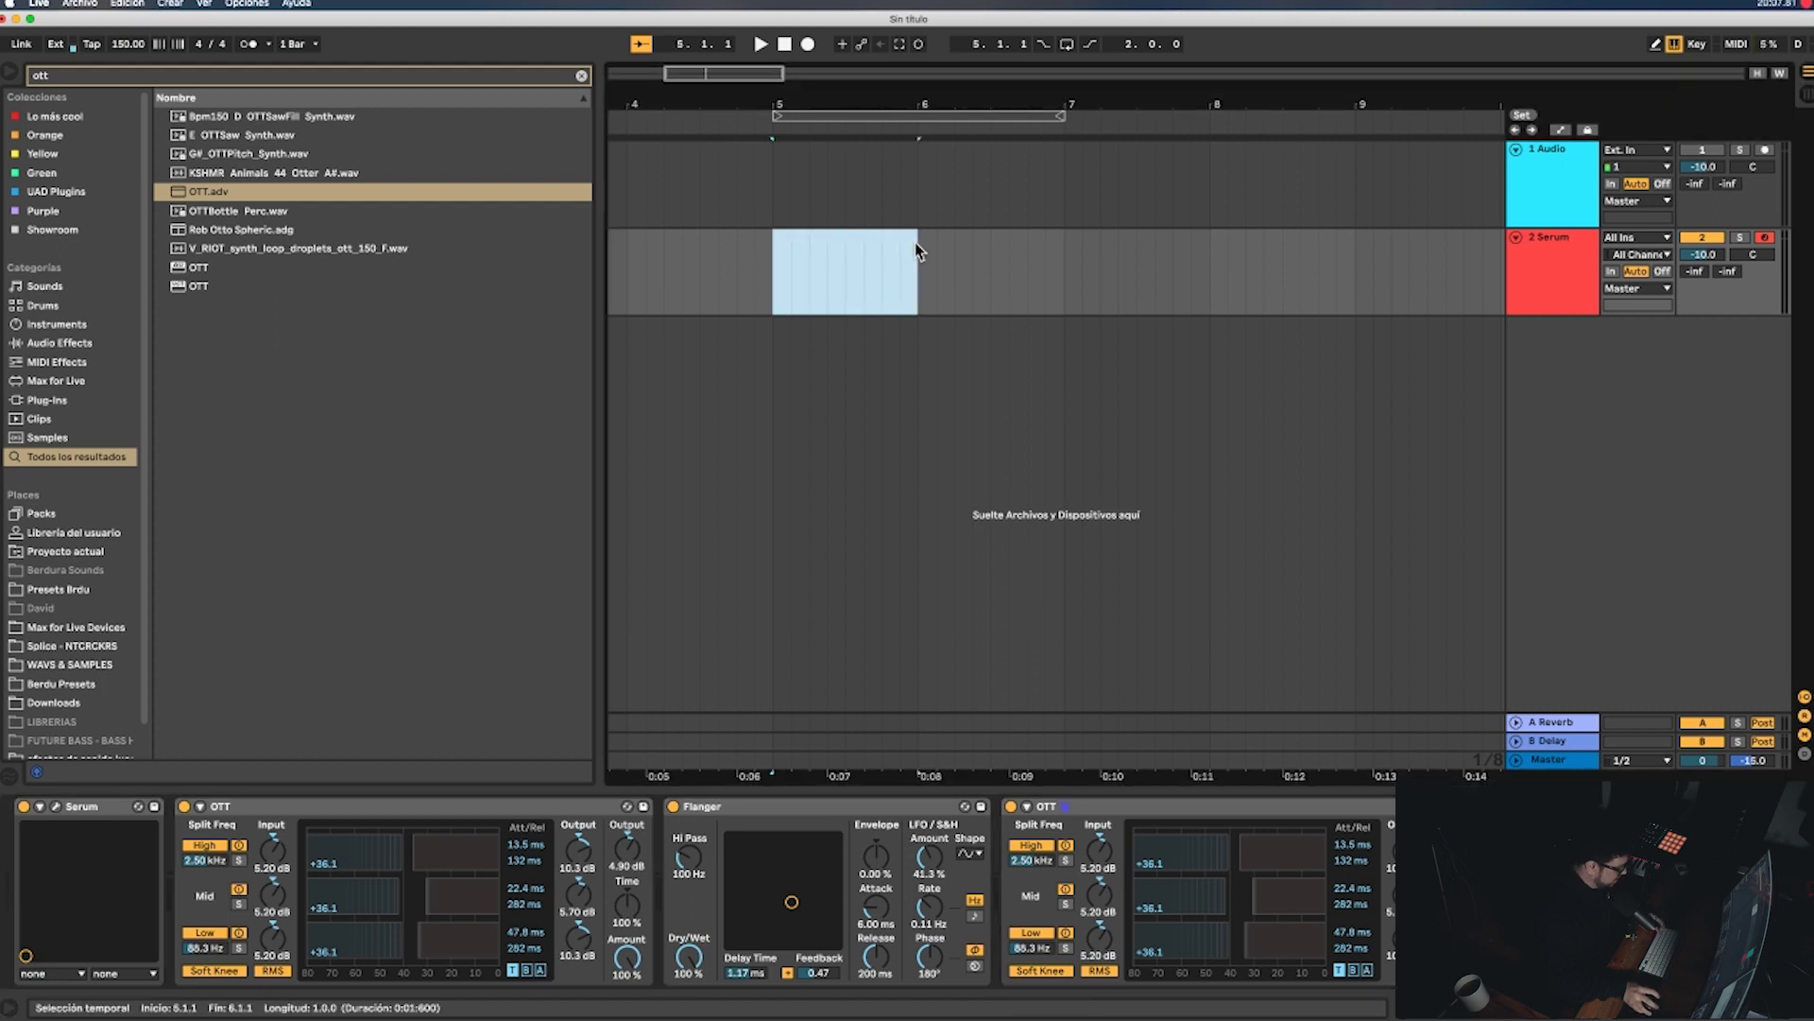
{"action": "key", "text": "super+shift+m"}
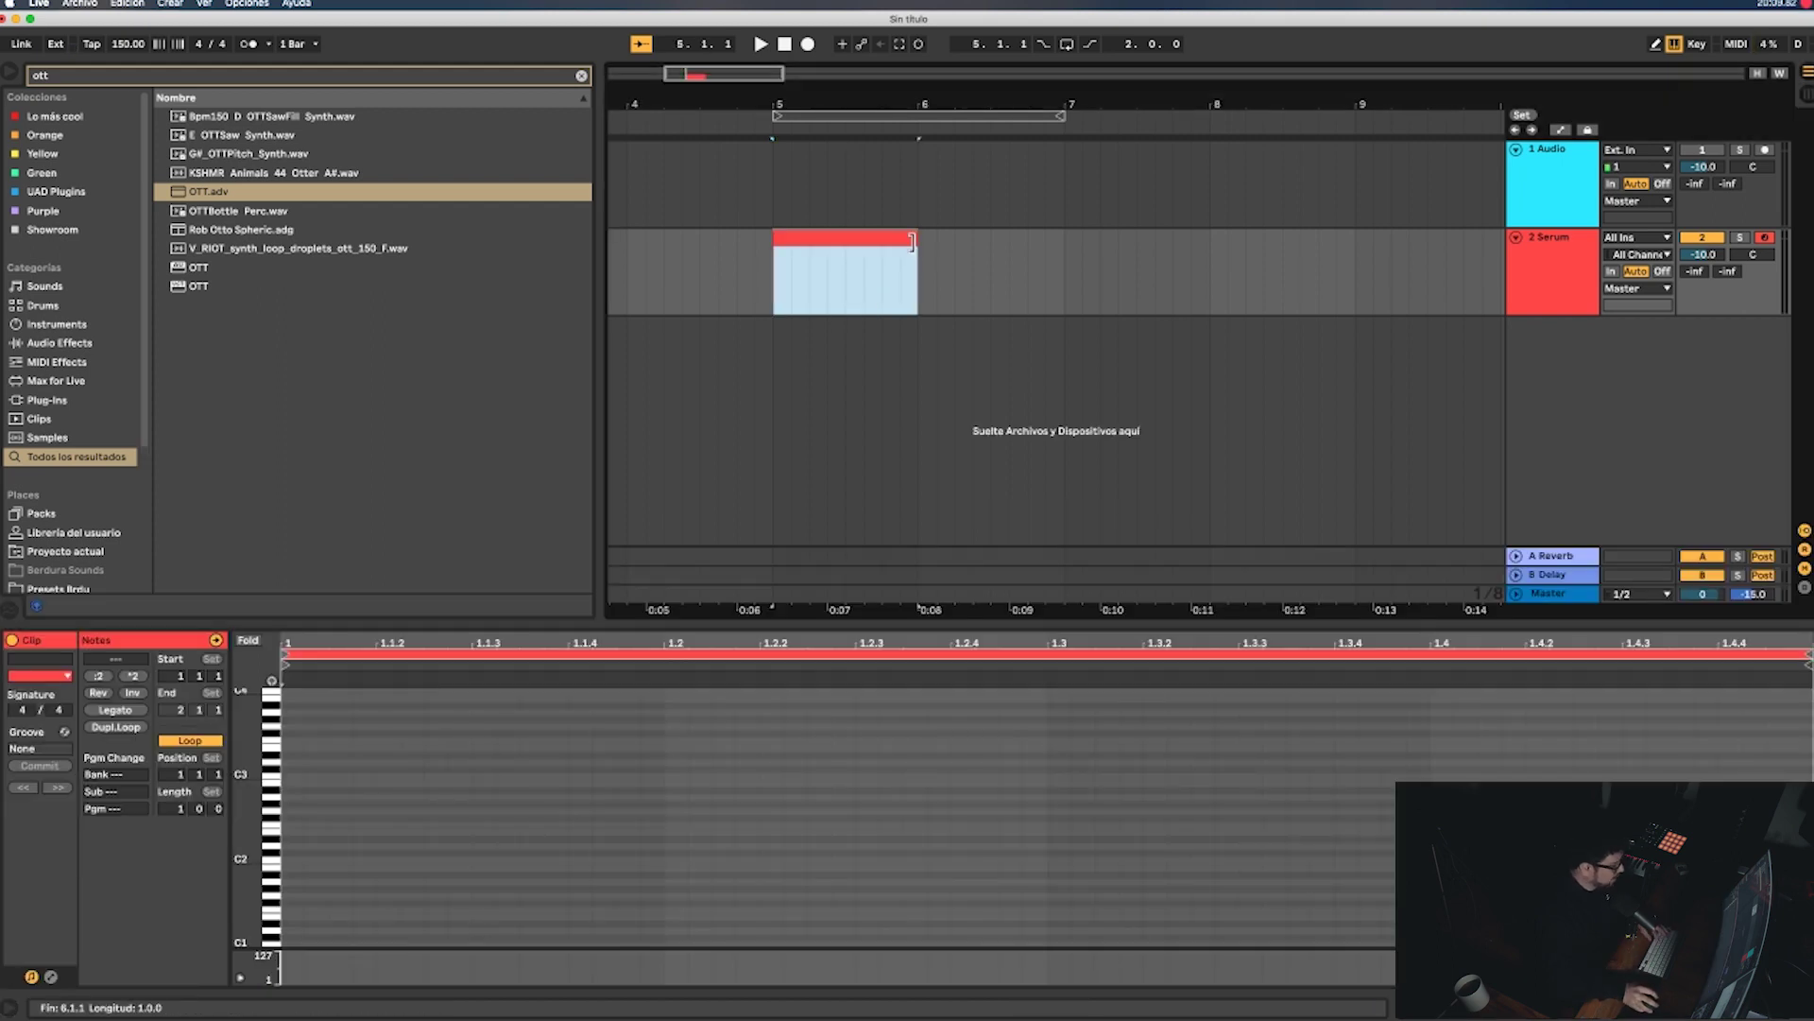
{"action": "left_click", "coordinate": [293, 864]}
{"action": "scroll", "coordinate": [295, 874], "scroll_direction": "down", "scroll_amount": 2}
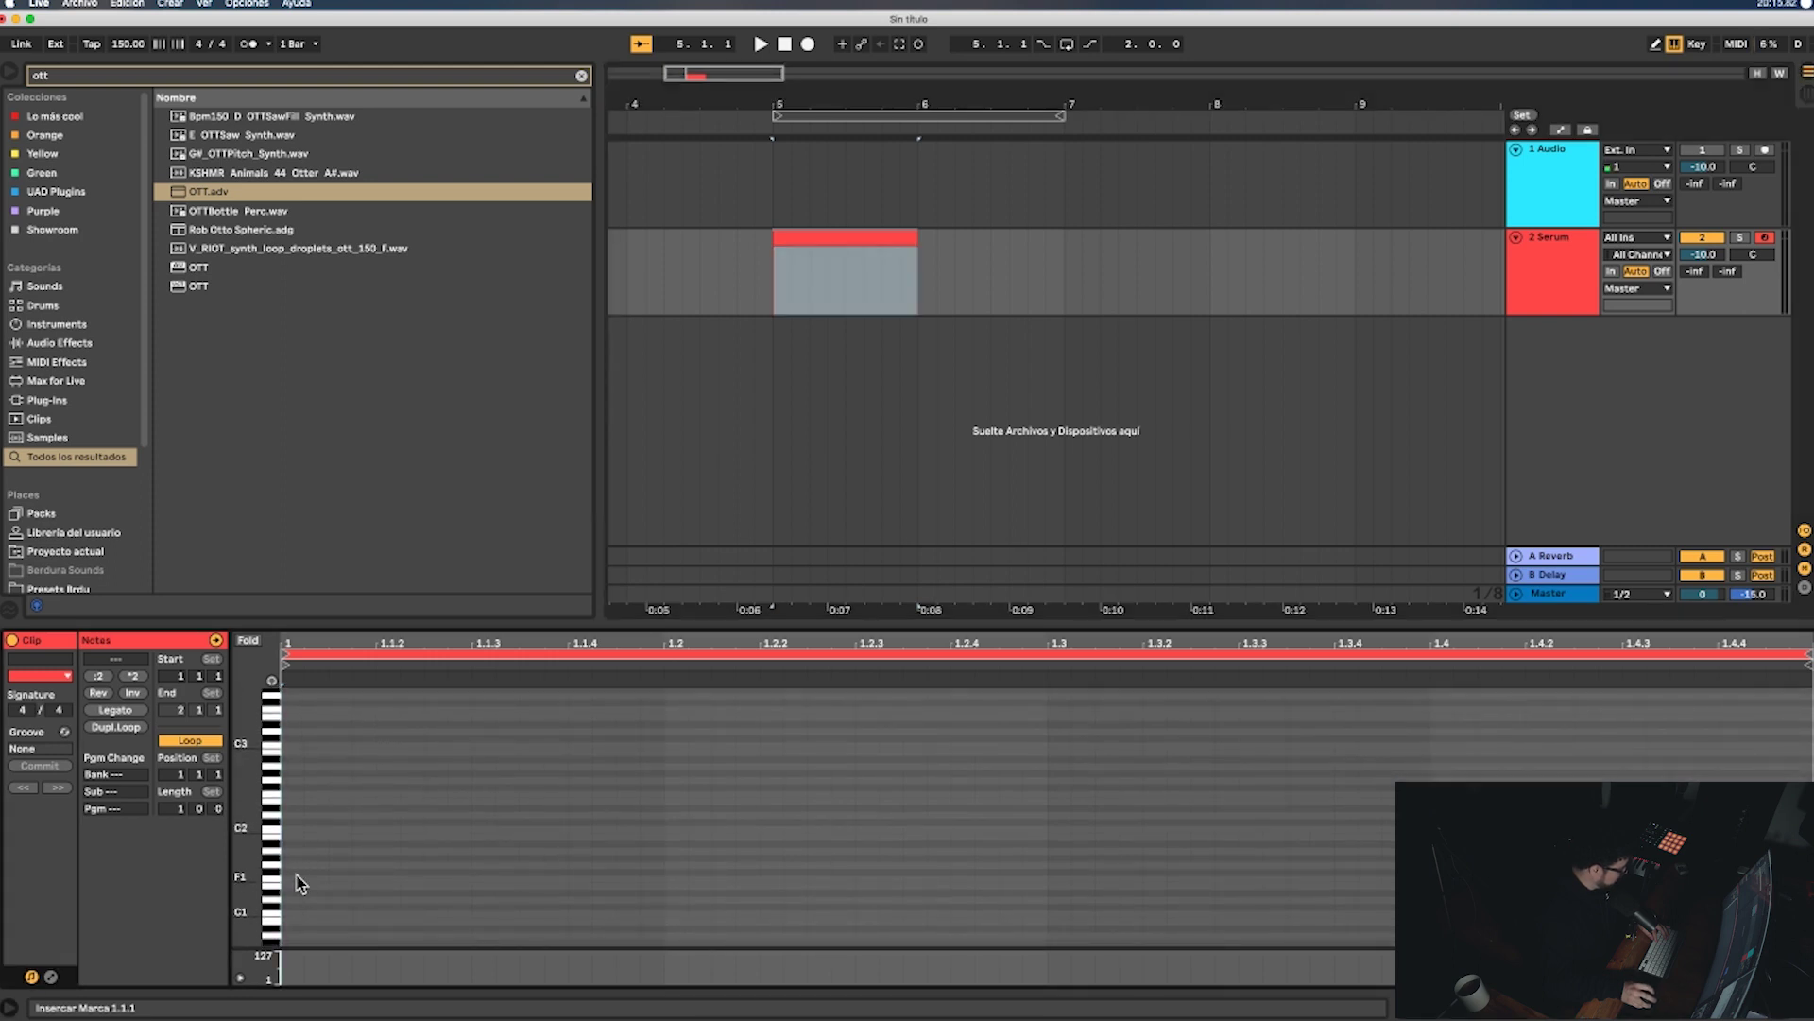
{"action": "double_click", "coordinate": [297, 879]}
{"action": "key", "text": "space"}
{"action": "left_click_drag", "start_coordinate": [326, 881], "coordinate": [514, 882]}
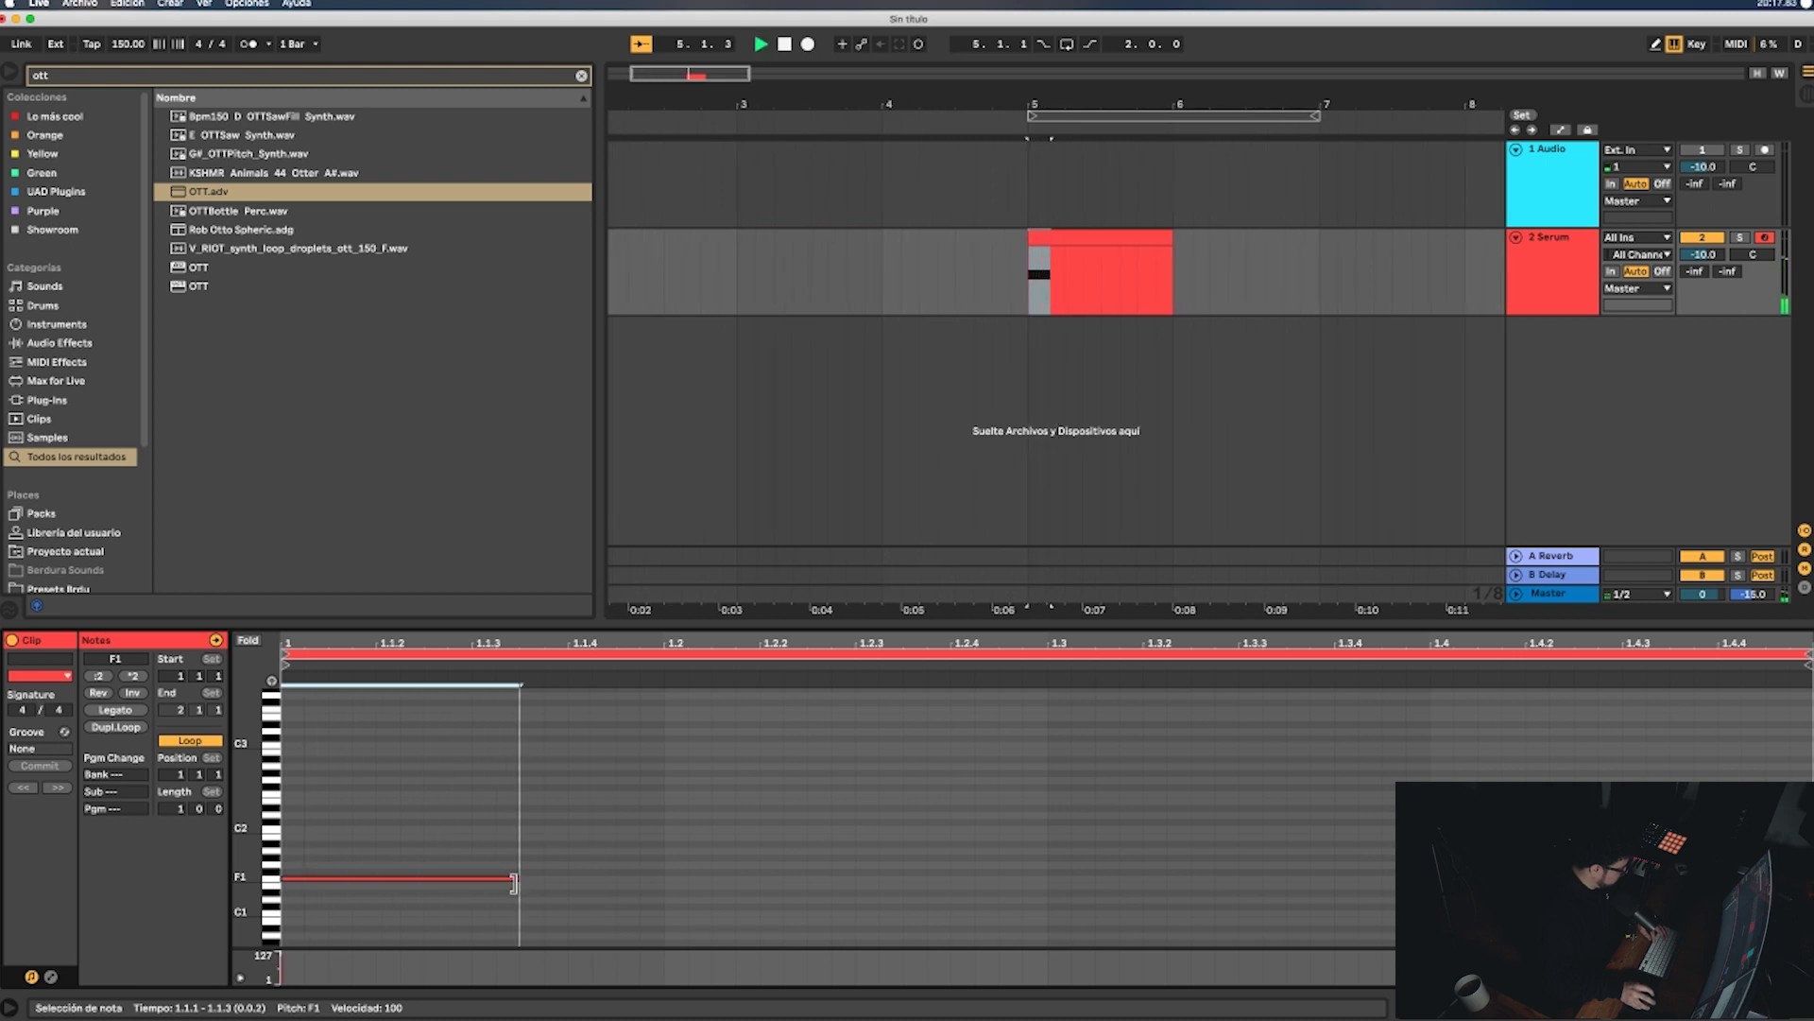
{"action": "key", "text": "space"}
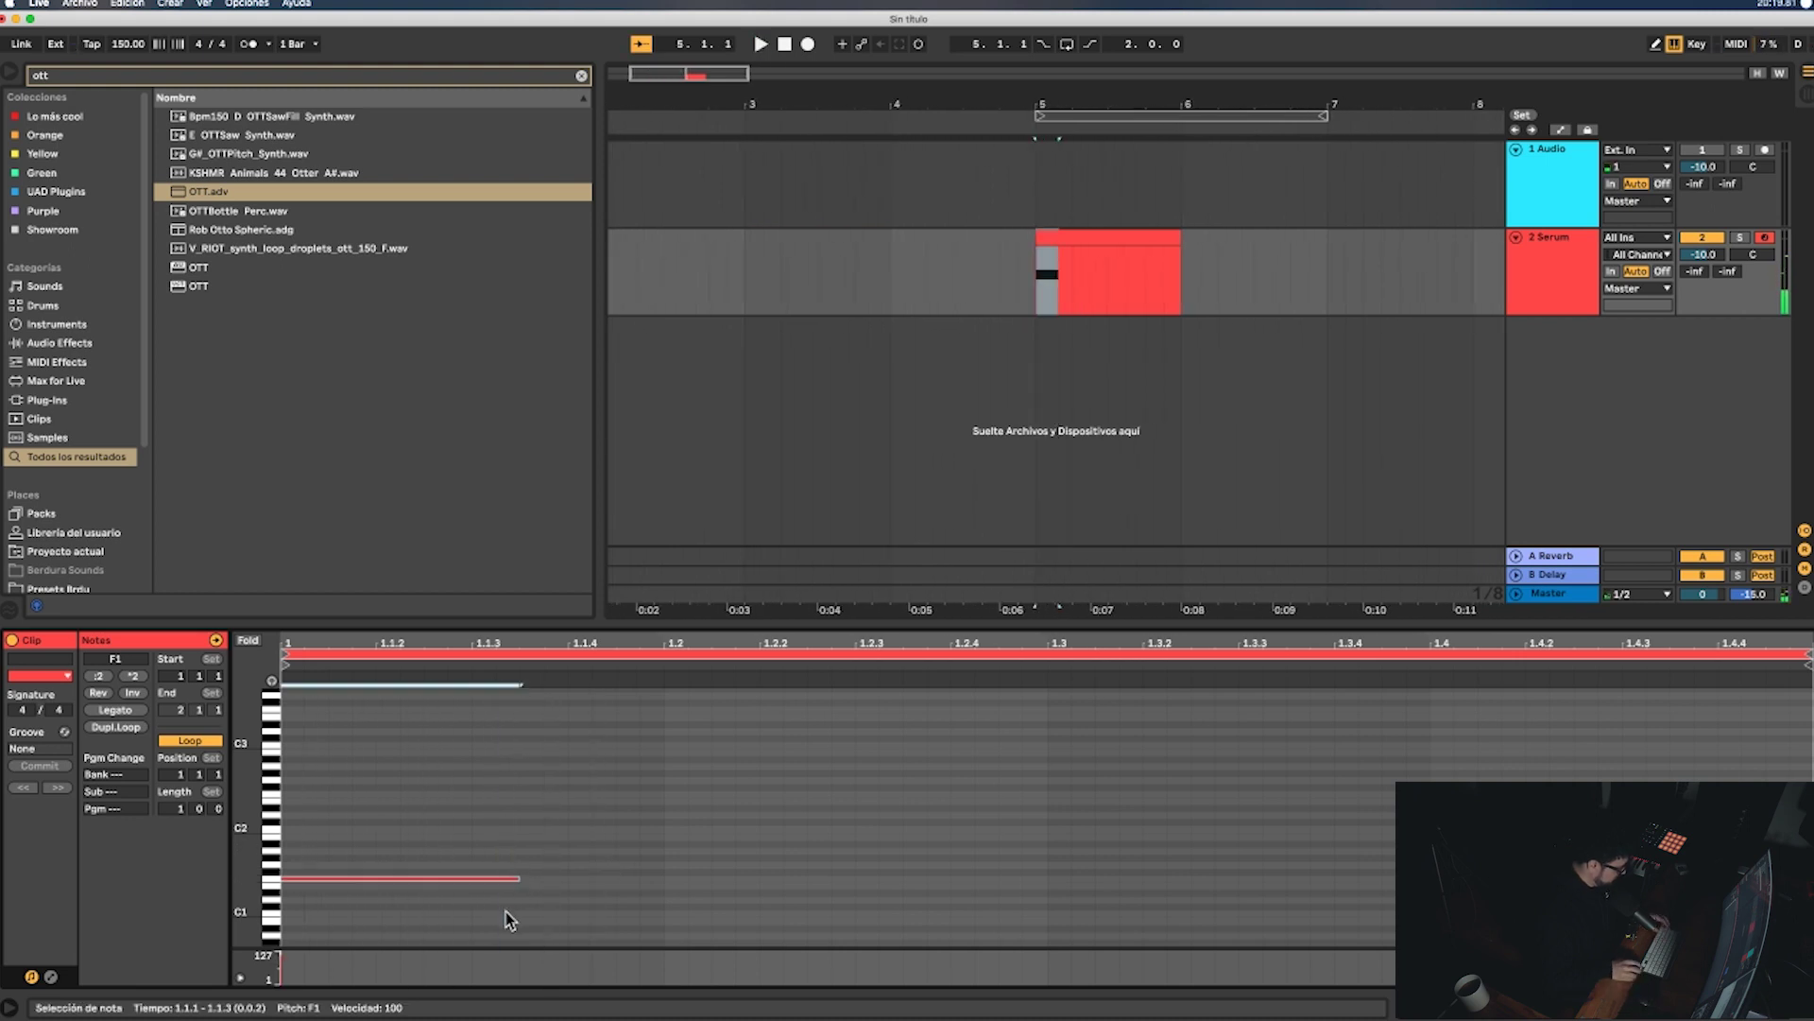
- Transpose the note down one octave to F0 and audition it
{"action": "key", "text": "shift+Down"}
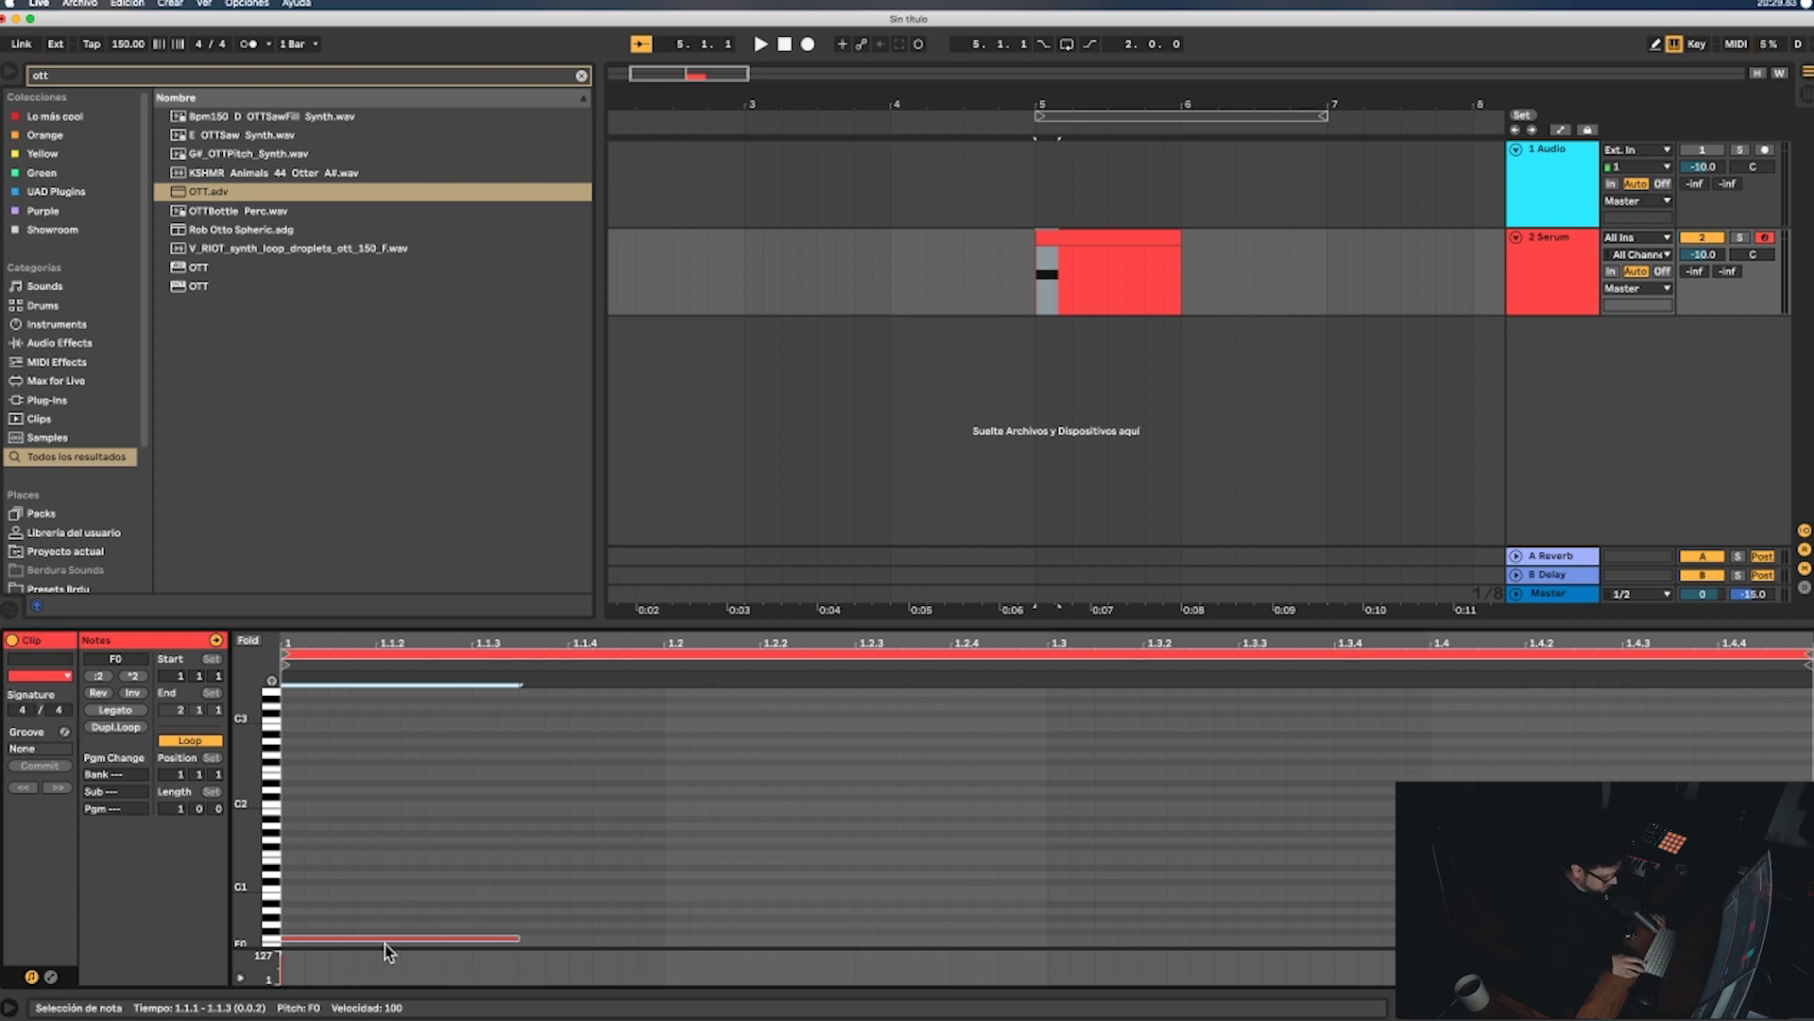
{"action": "key", "text": "shift+Up"}
{"action": "key", "text": "shift+Down"}
{"action": "key", "text": "space"}
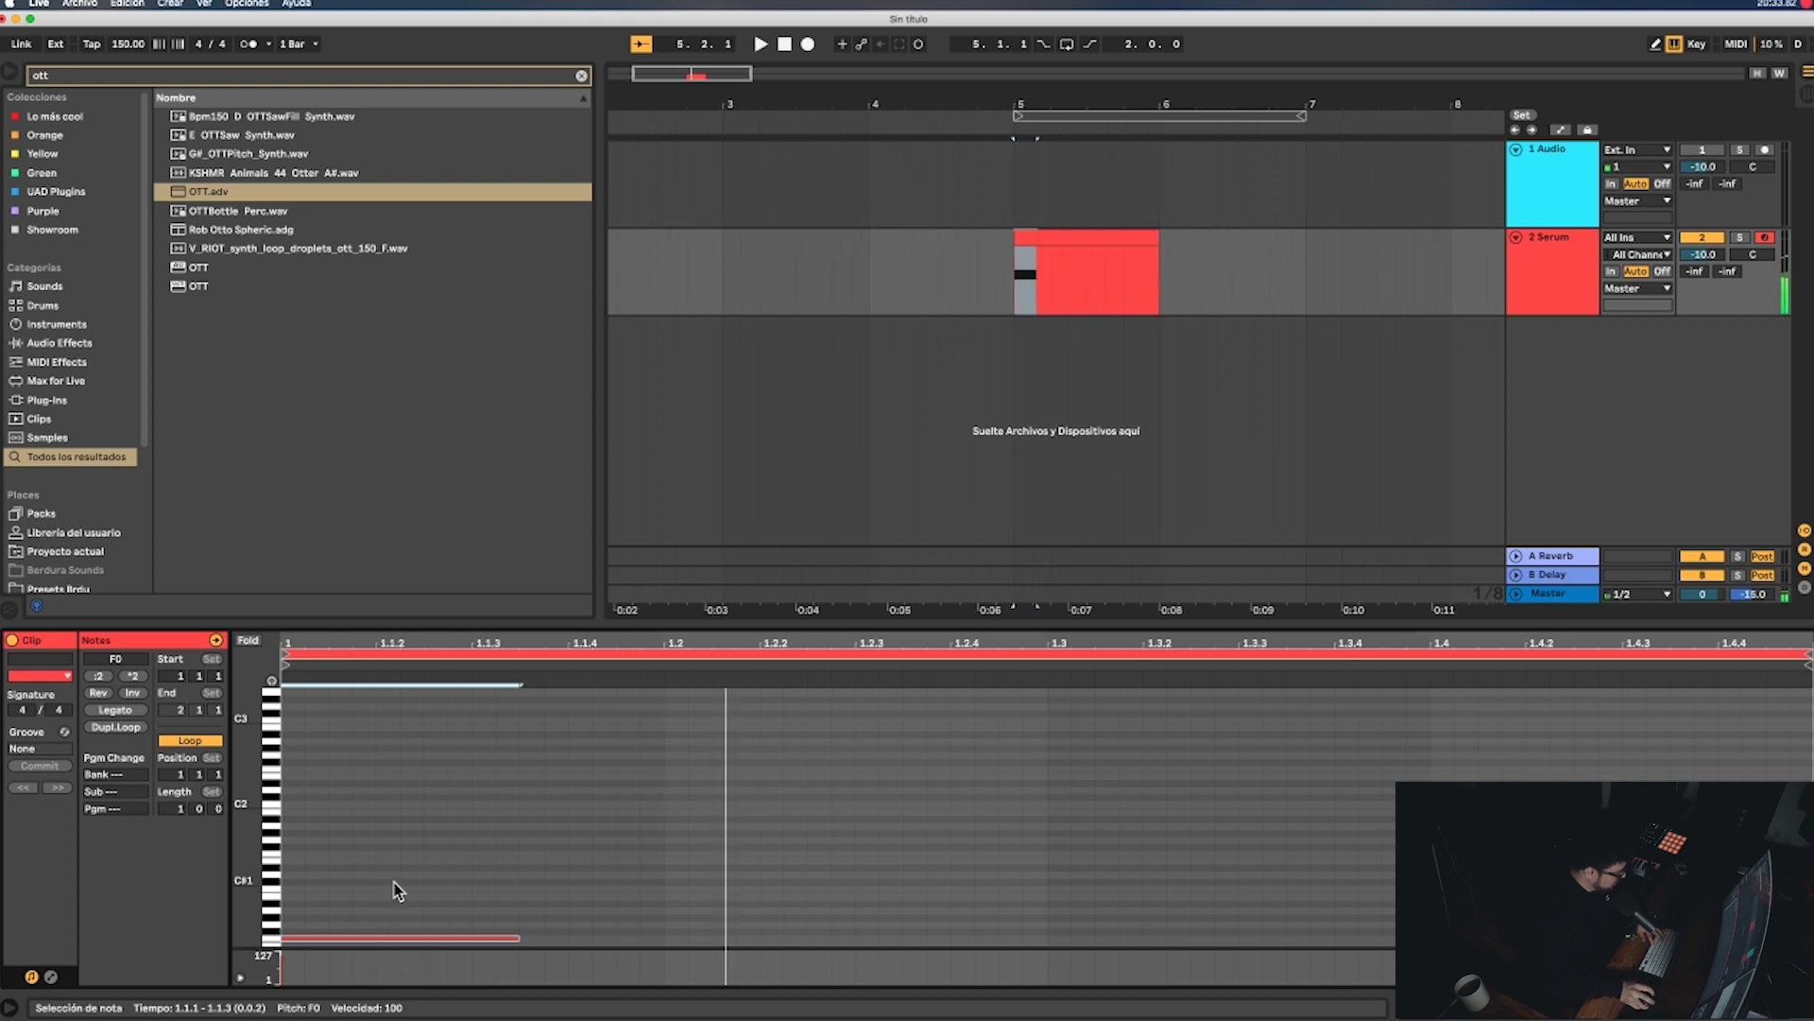
- Duplicate the first beat of the clip so the F0 note repeats at 1.2
{"action": "left_click", "coordinate": [639, 888]}
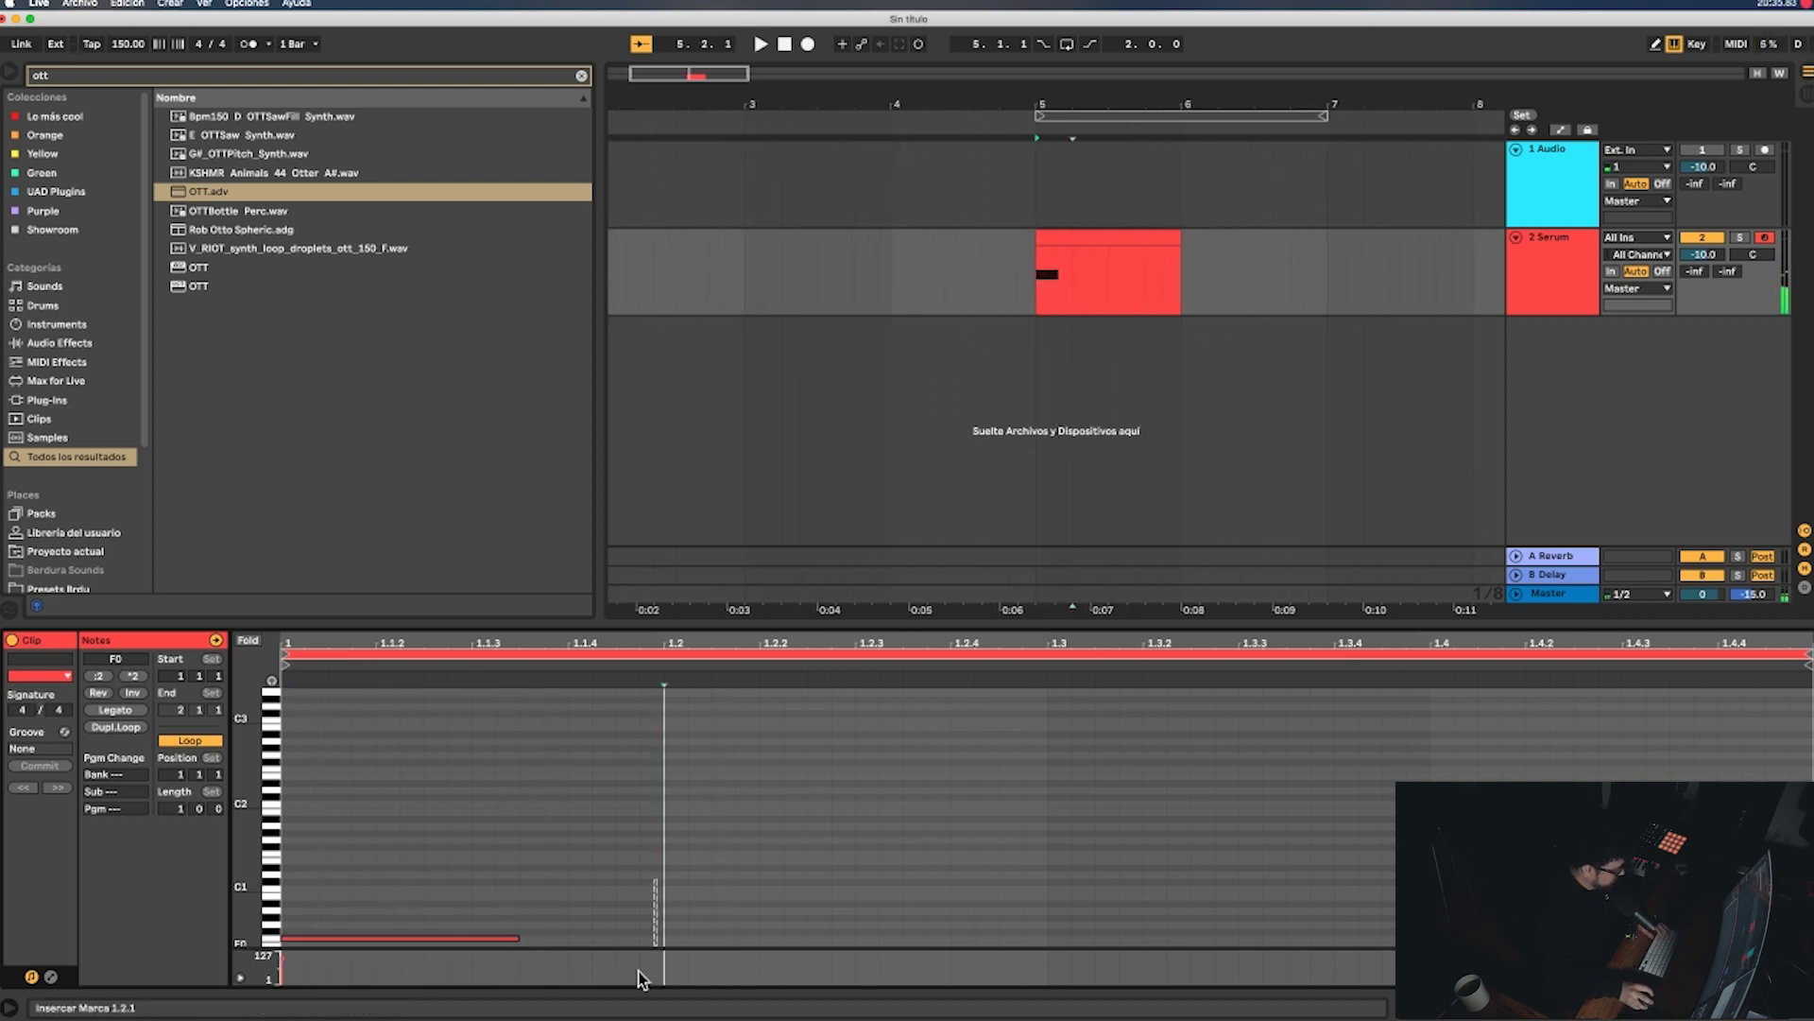
{"action": "left_click_drag", "start_coordinate": [659, 948], "coordinate": [414, 876]}
{"action": "key", "text": "ctrl+d"}
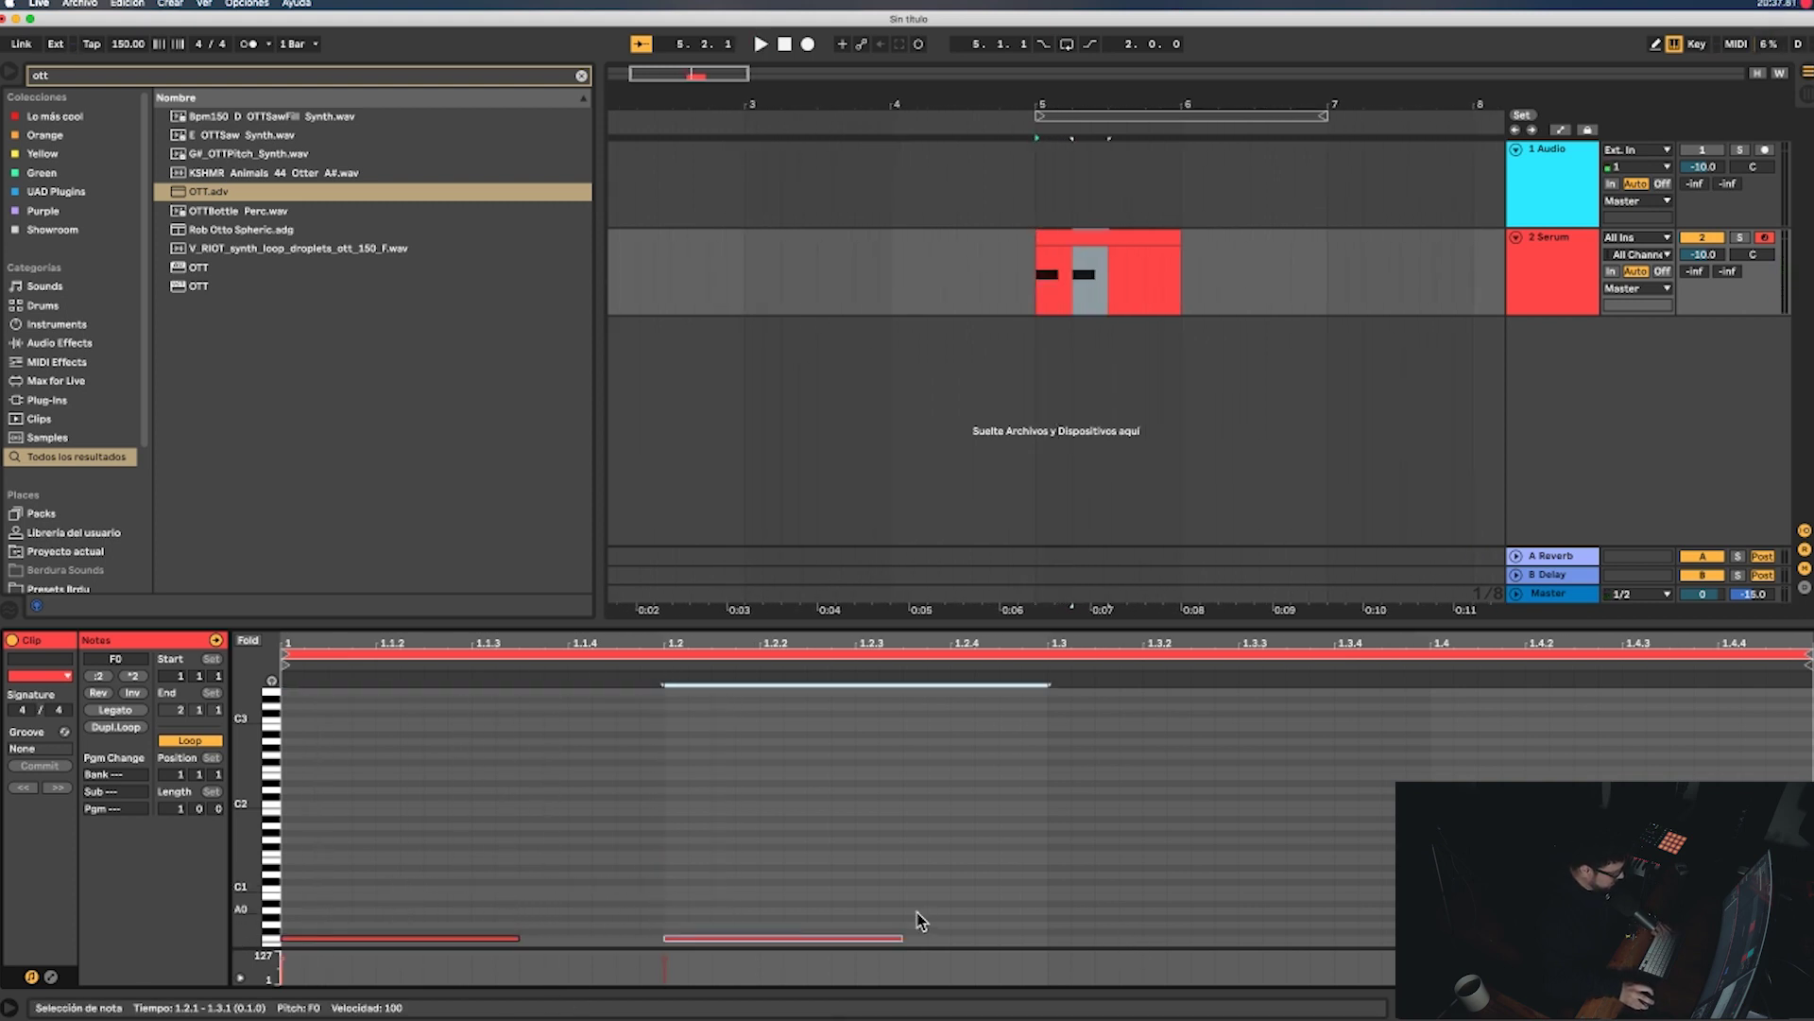
- Shorten the note at 1.2, duplicate it to 1.2.3, and trim both notes to leave short gaps after them
{"action": "left_click_drag", "start_coordinate": [900, 937], "coordinate": [851, 938]}
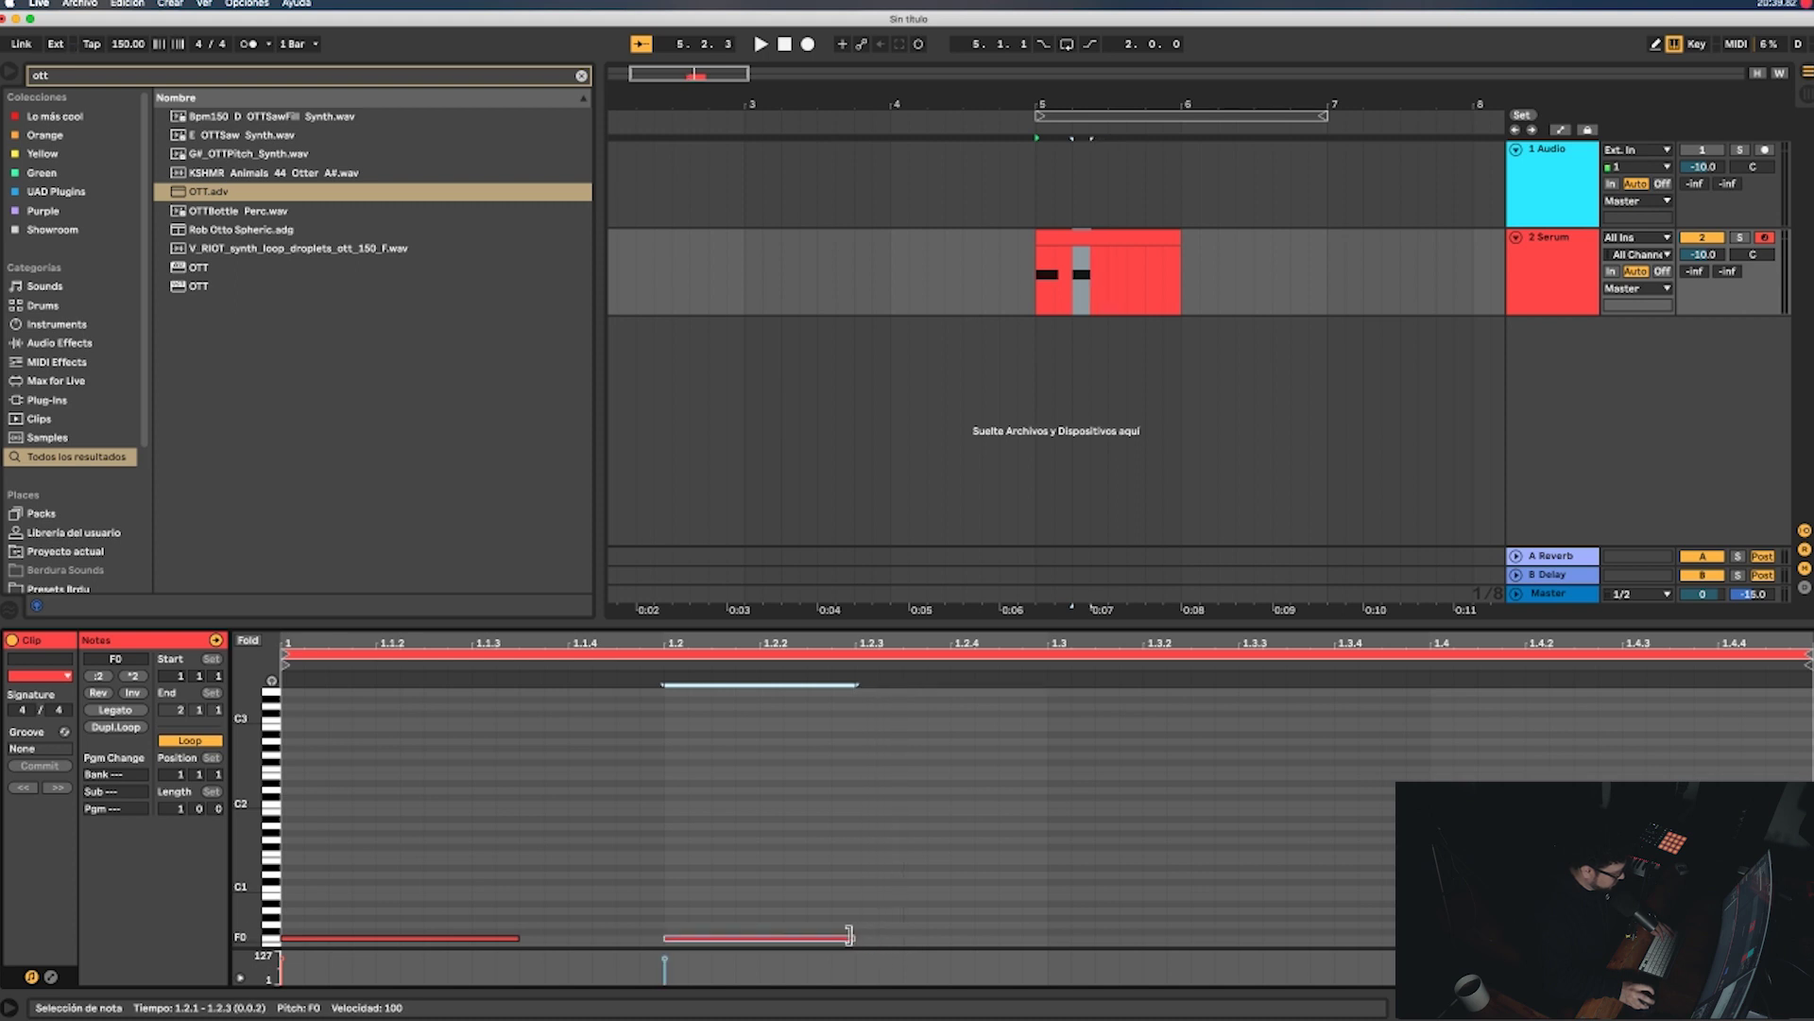
{"action": "key", "text": "ctrl+d"}
{"action": "left_click", "coordinate": [835, 913]}
{"action": "left_click", "coordinate": [851, 938]}
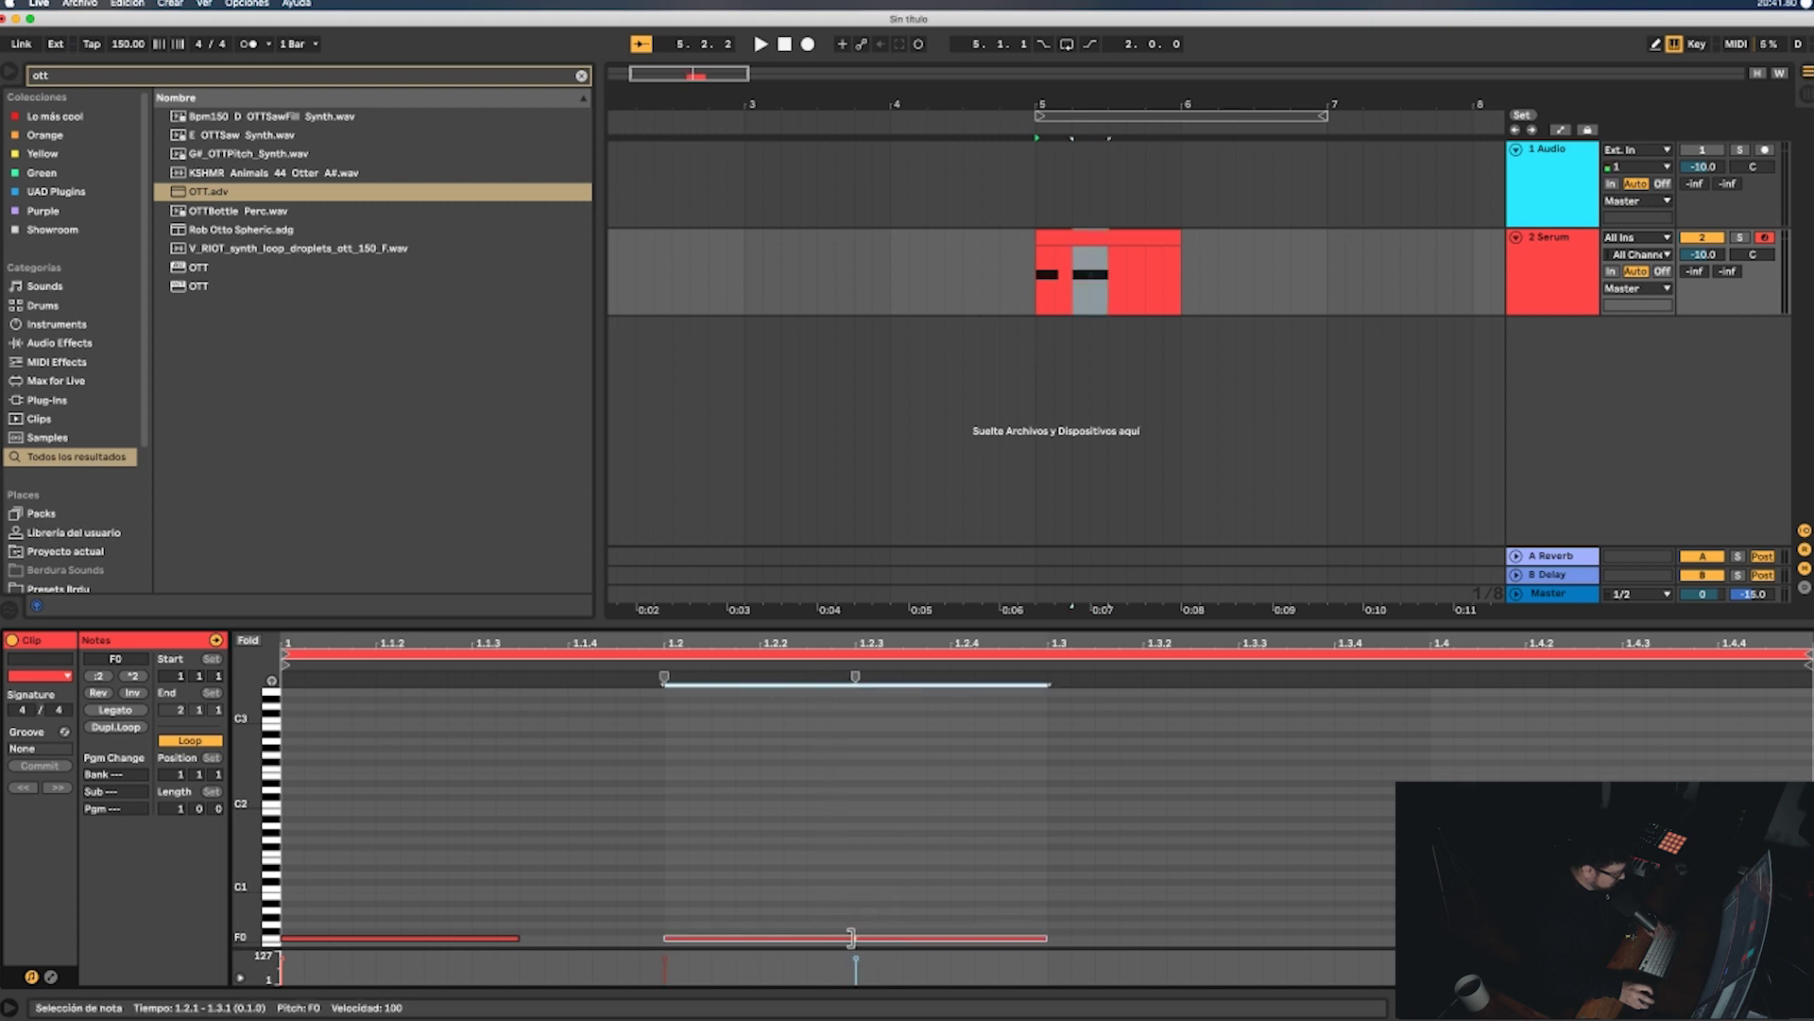
{"action": "left_click_drag", "start_coordinate": [851, 937], "coordinate": [829, 938]}
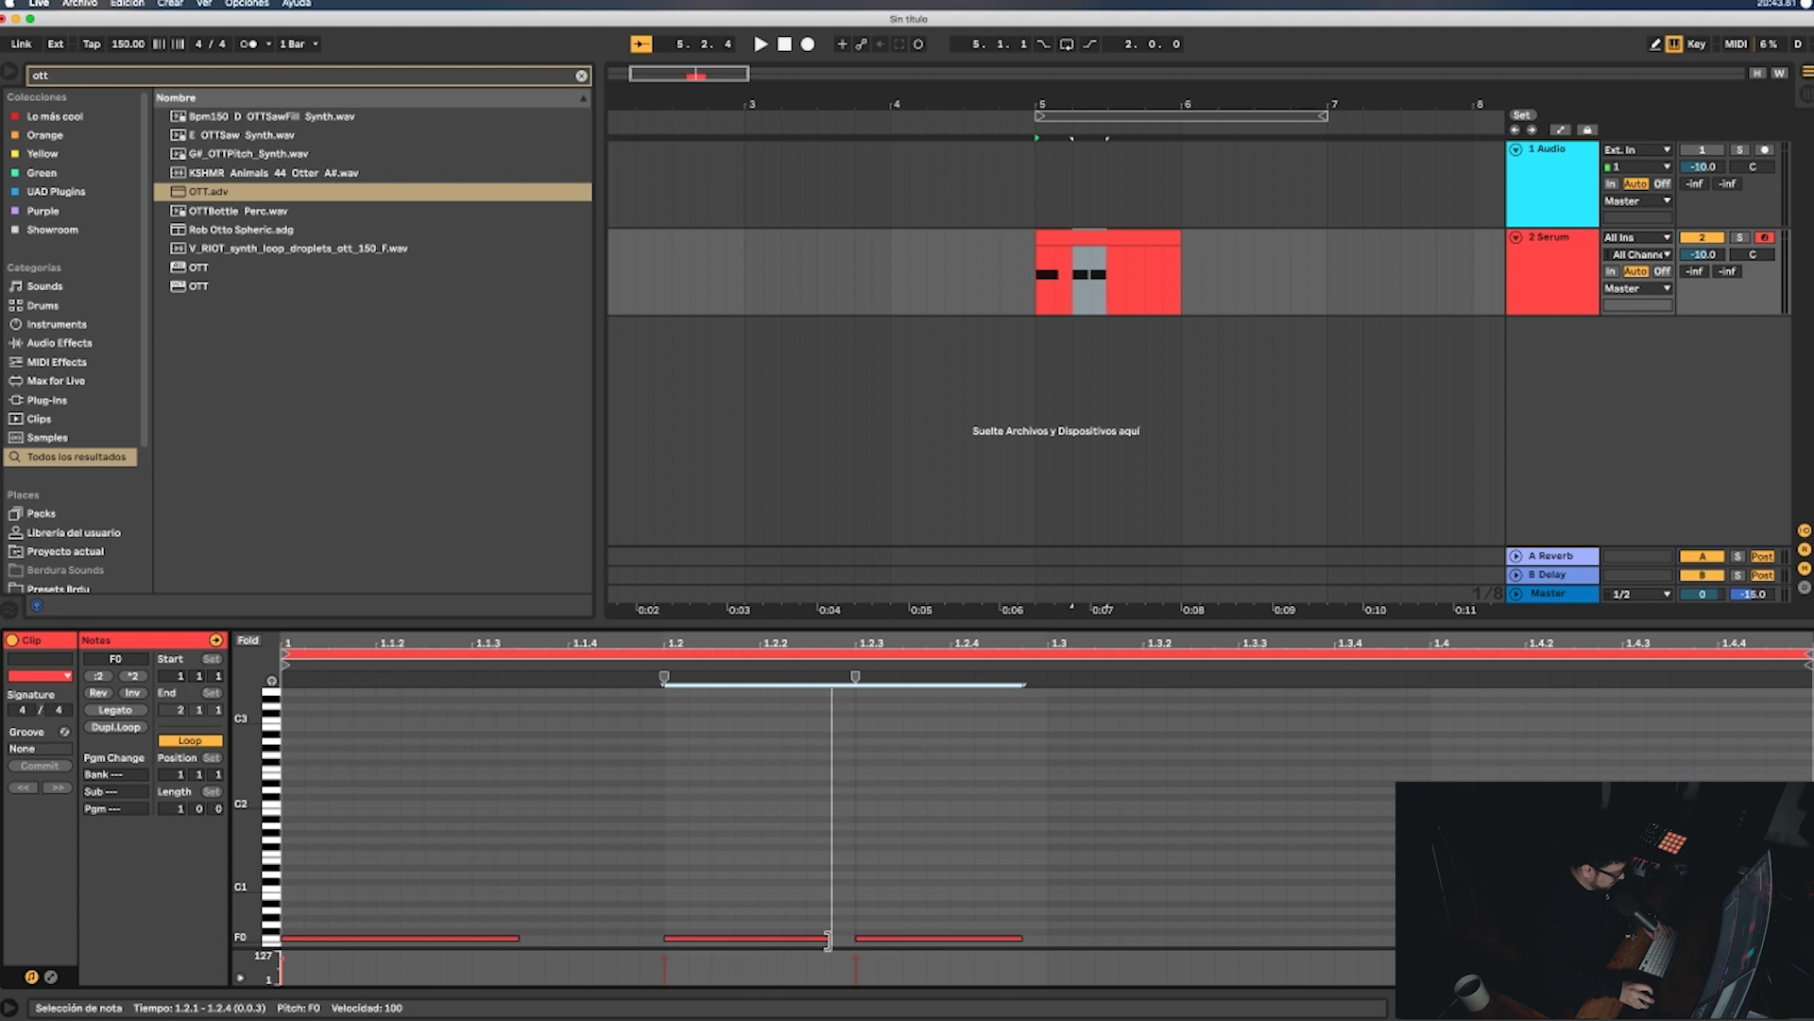
- Duplicate the first half of the note pattern into the second half at 1.3 and play back the clip
{"action": "left_click_drag", "start_coordinate": [327, 873], "coordinate": [1036, 994]}
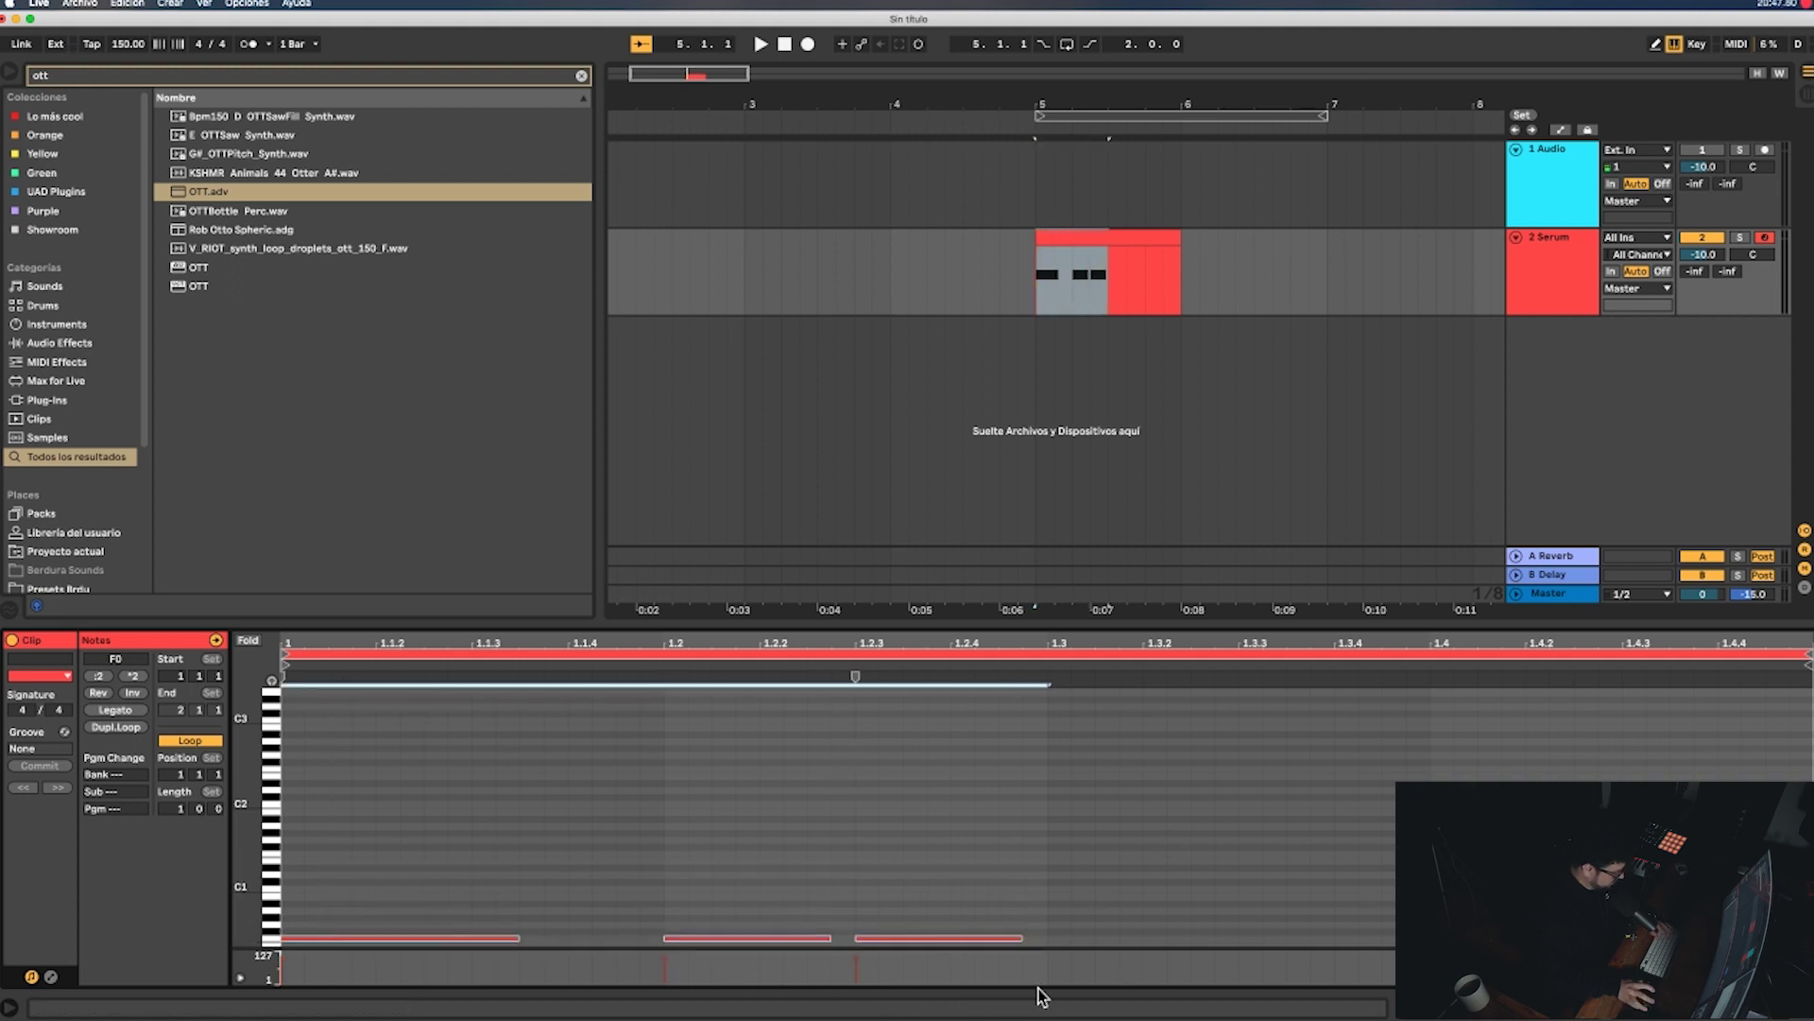
{"action": "key", "text": "ctrl+d"}
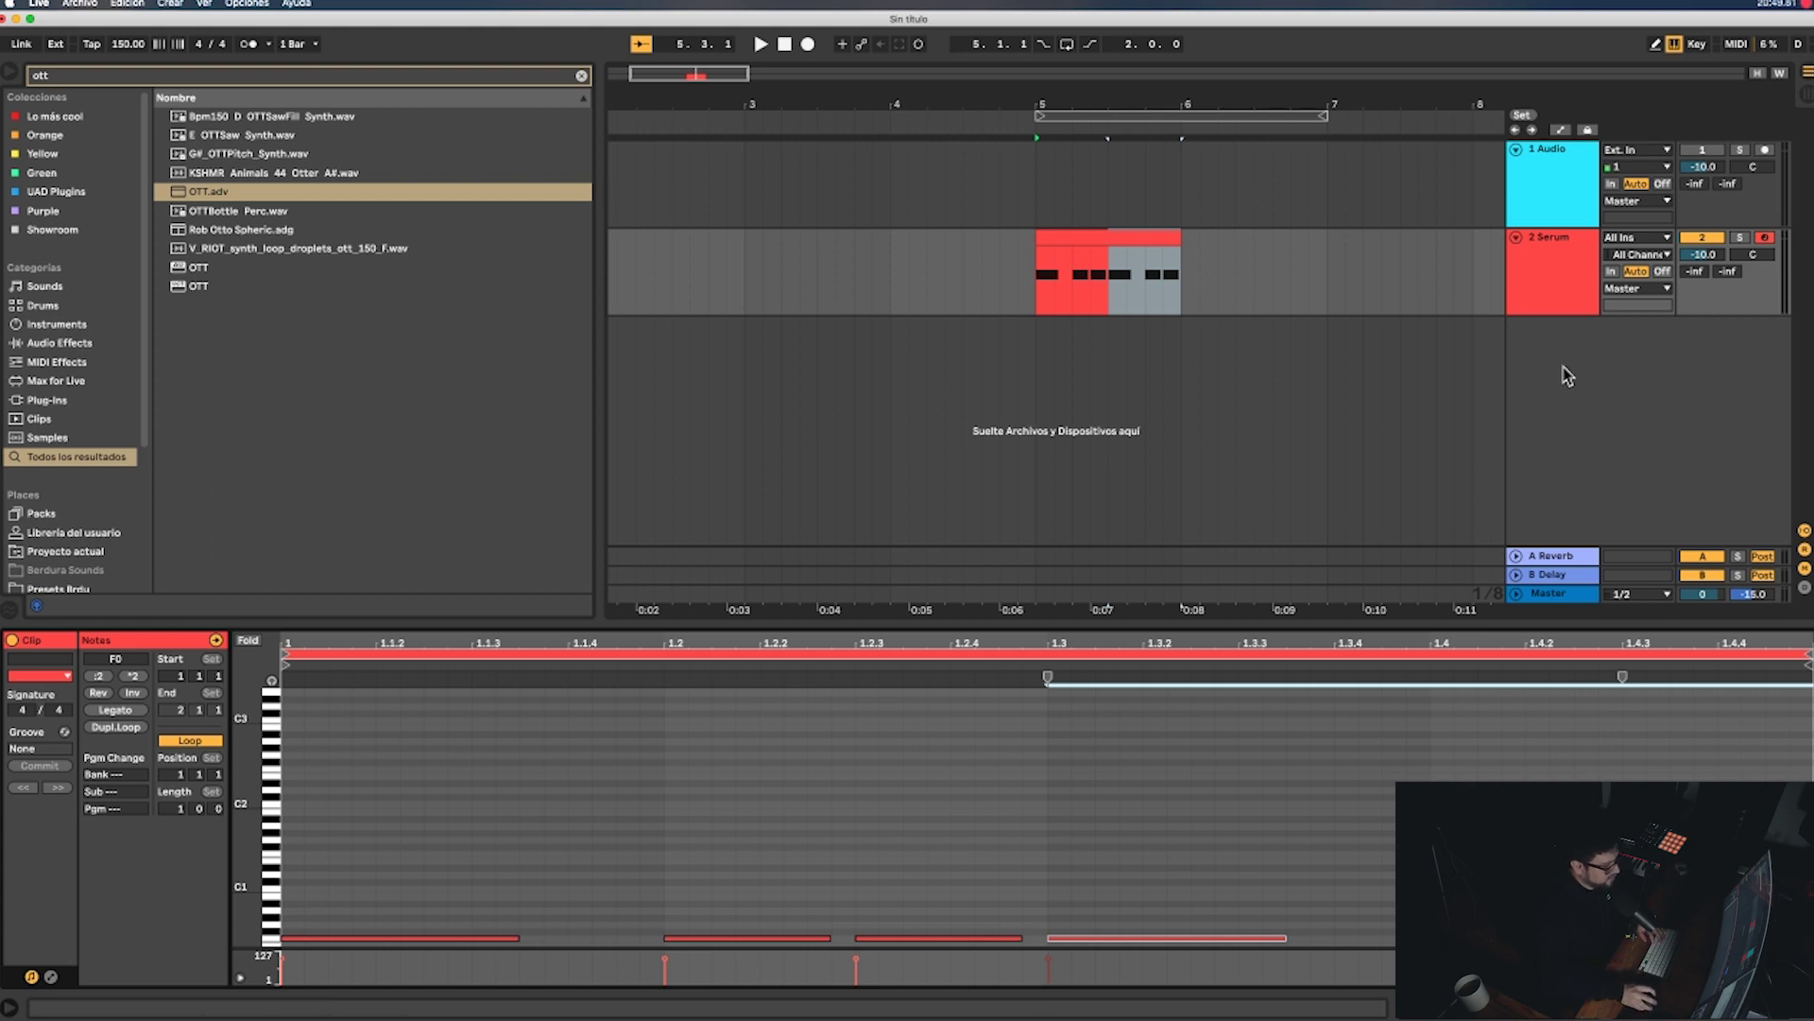
{"action": "left_click", "coordinate": [1139, 238]}
{"action": "key", "text": "space"}
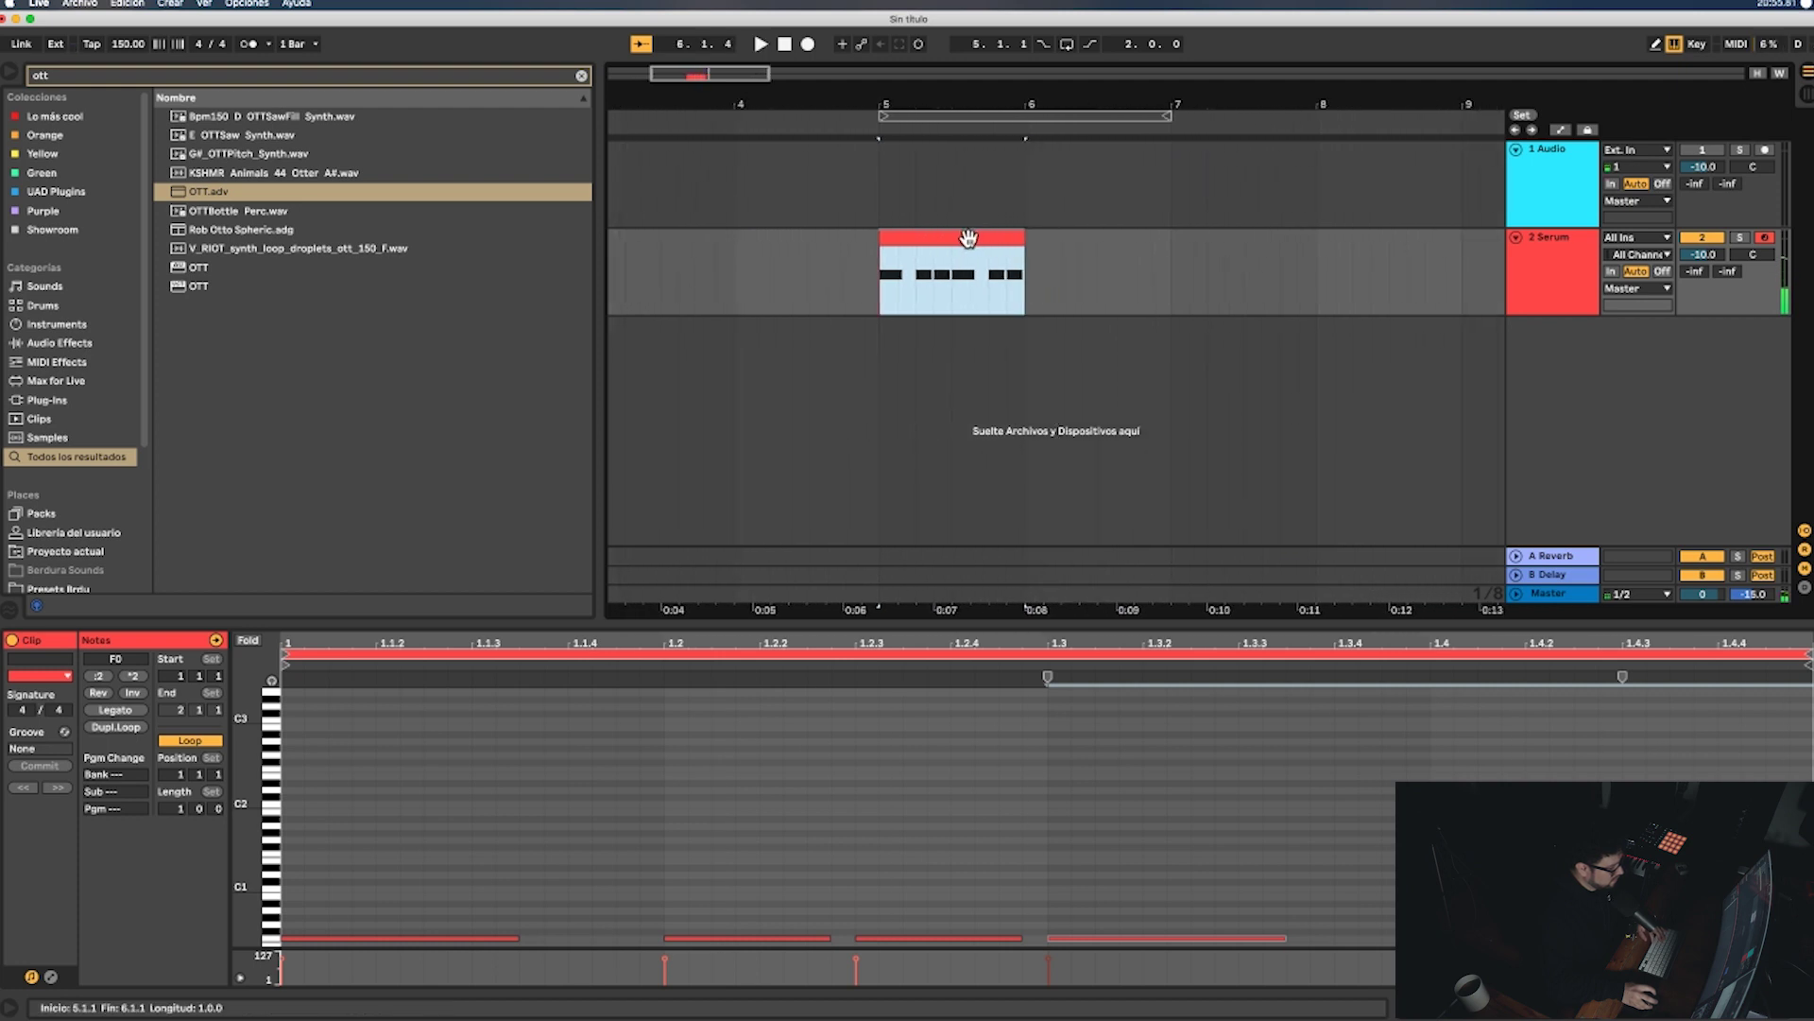
{"action": "key", "text": "space"}
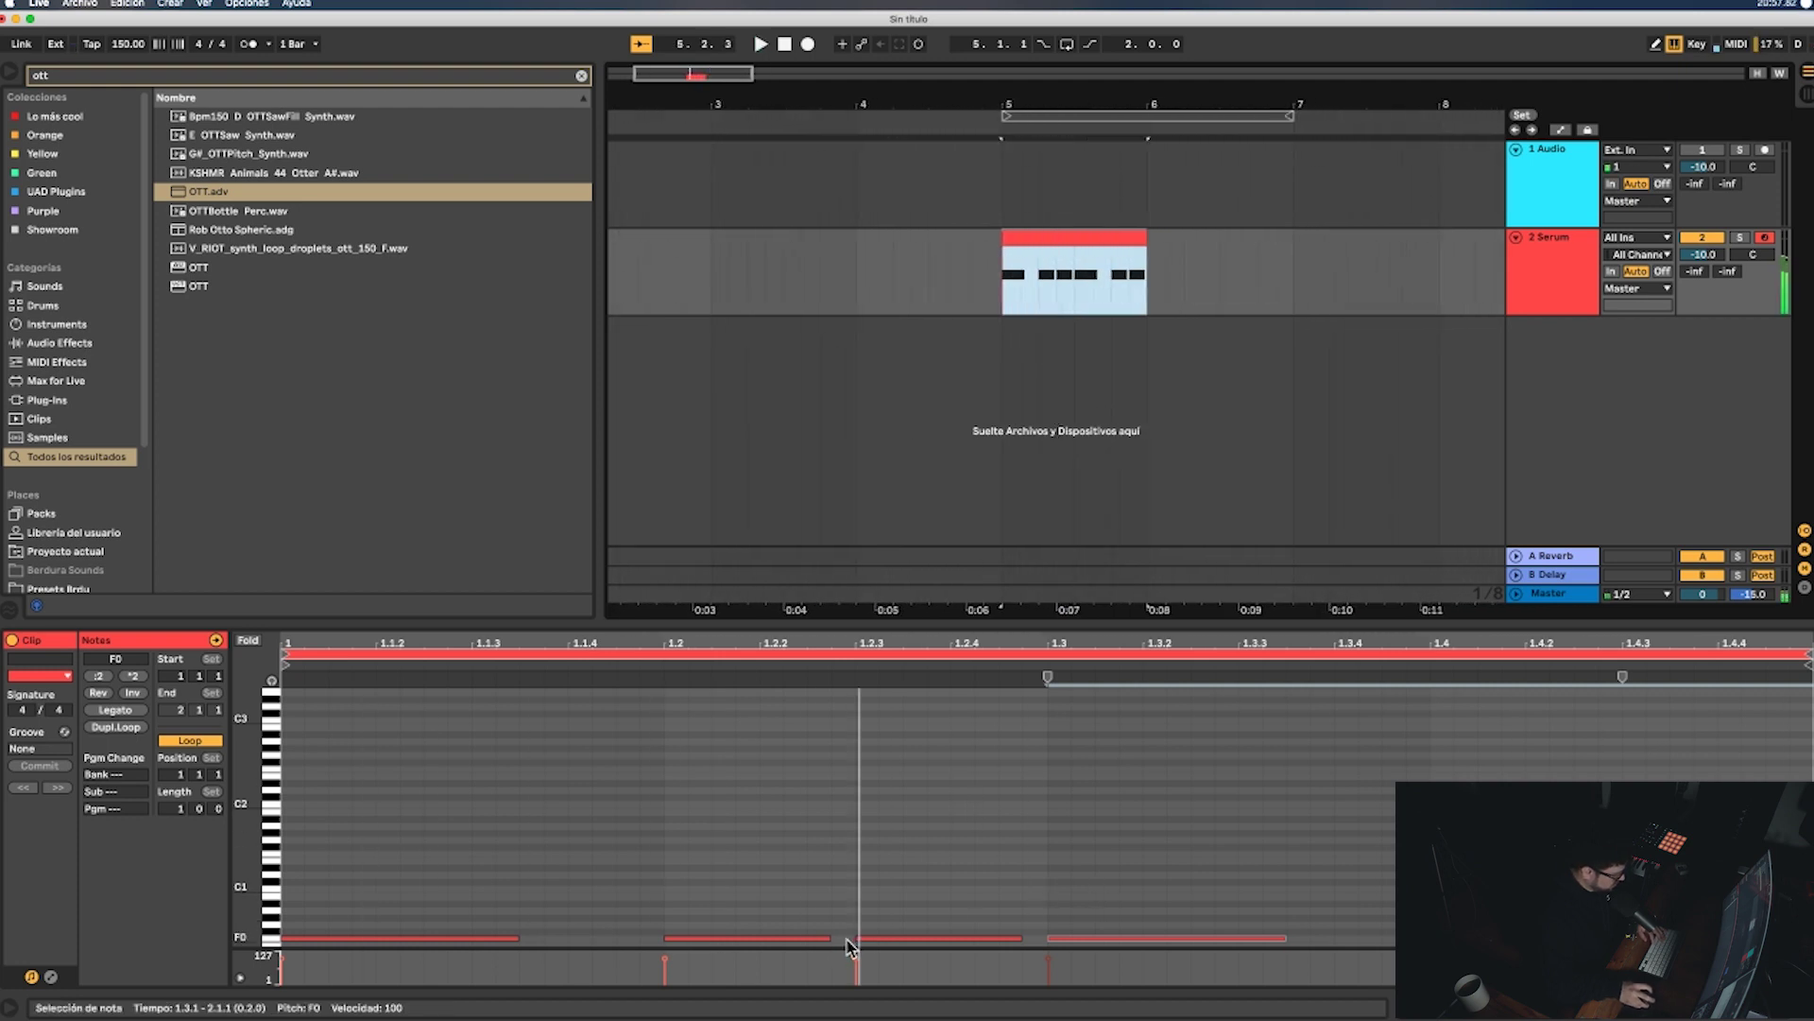
- Merge the paired short notes into one long note by extending the note at 1.2 over its neighbour, and likewise at 1.4
{"action": "key", "text": "space"}
{"action": "left_click_drag", "start_coordinate": [827, 945], "coordinate": [1025, 933]}
{"action": "key", "text": "space"}
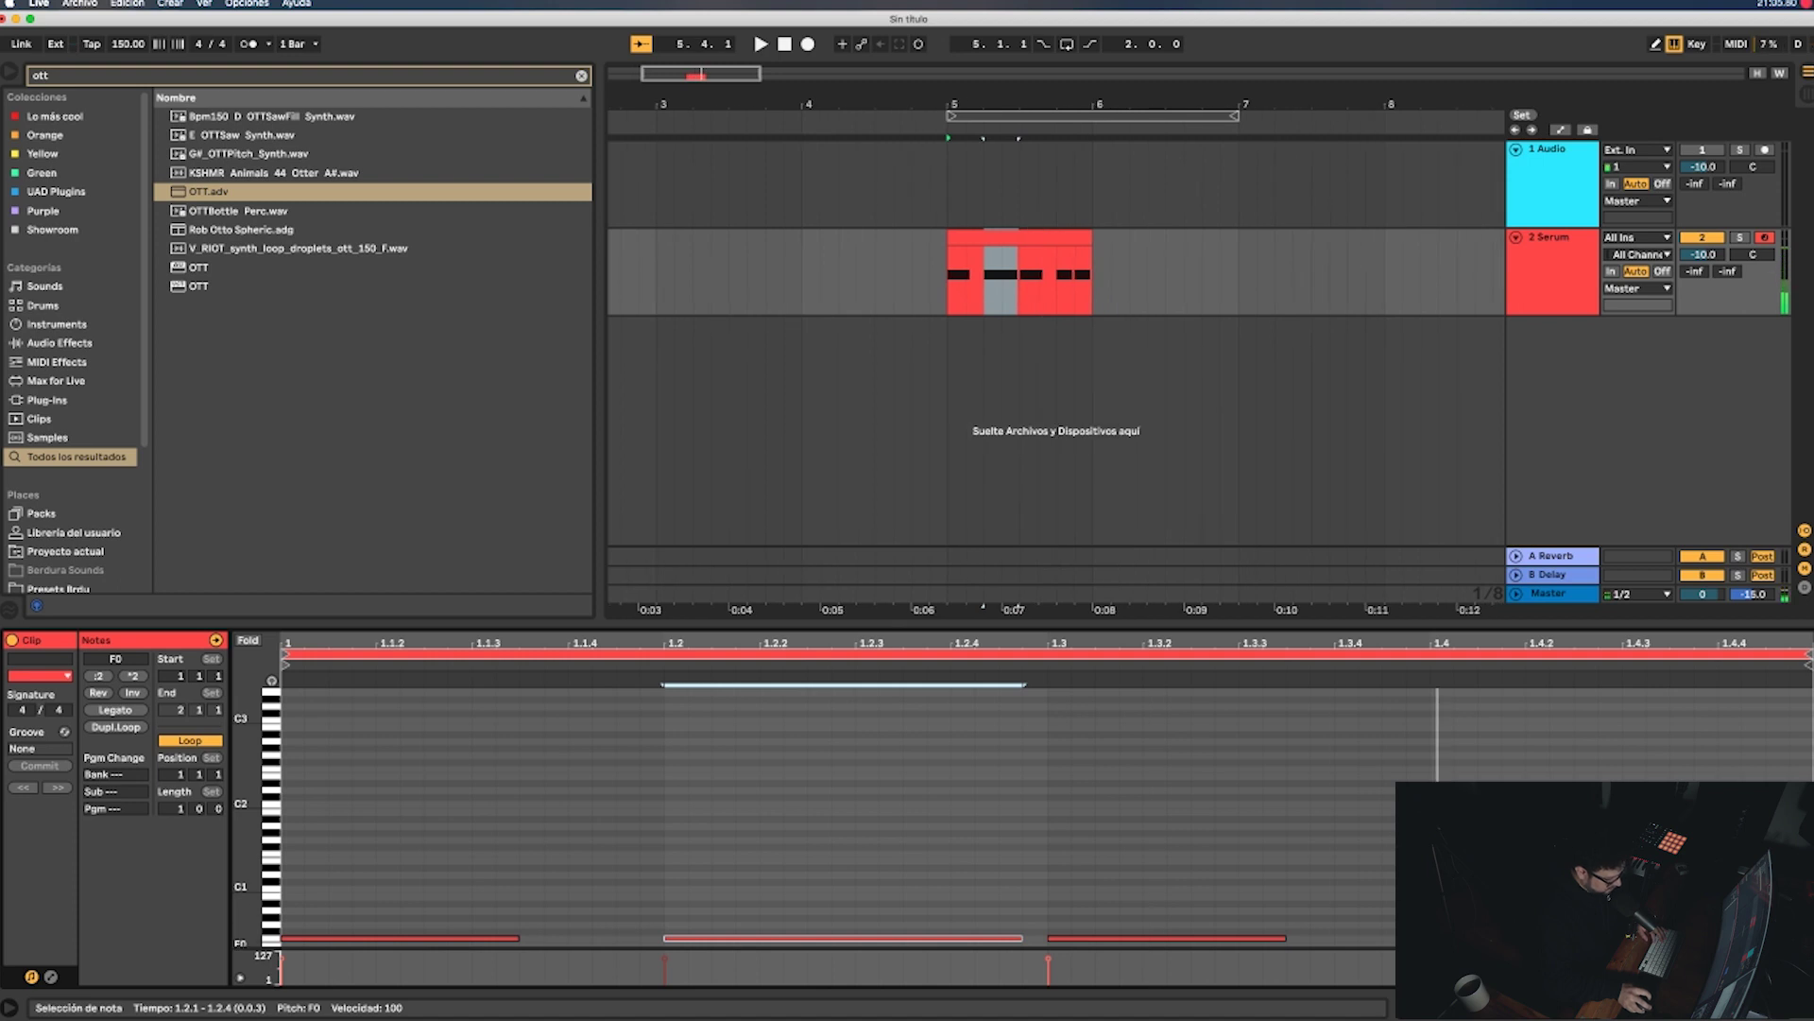
{"action": "left_click", "coordinate": [1512, 938]}
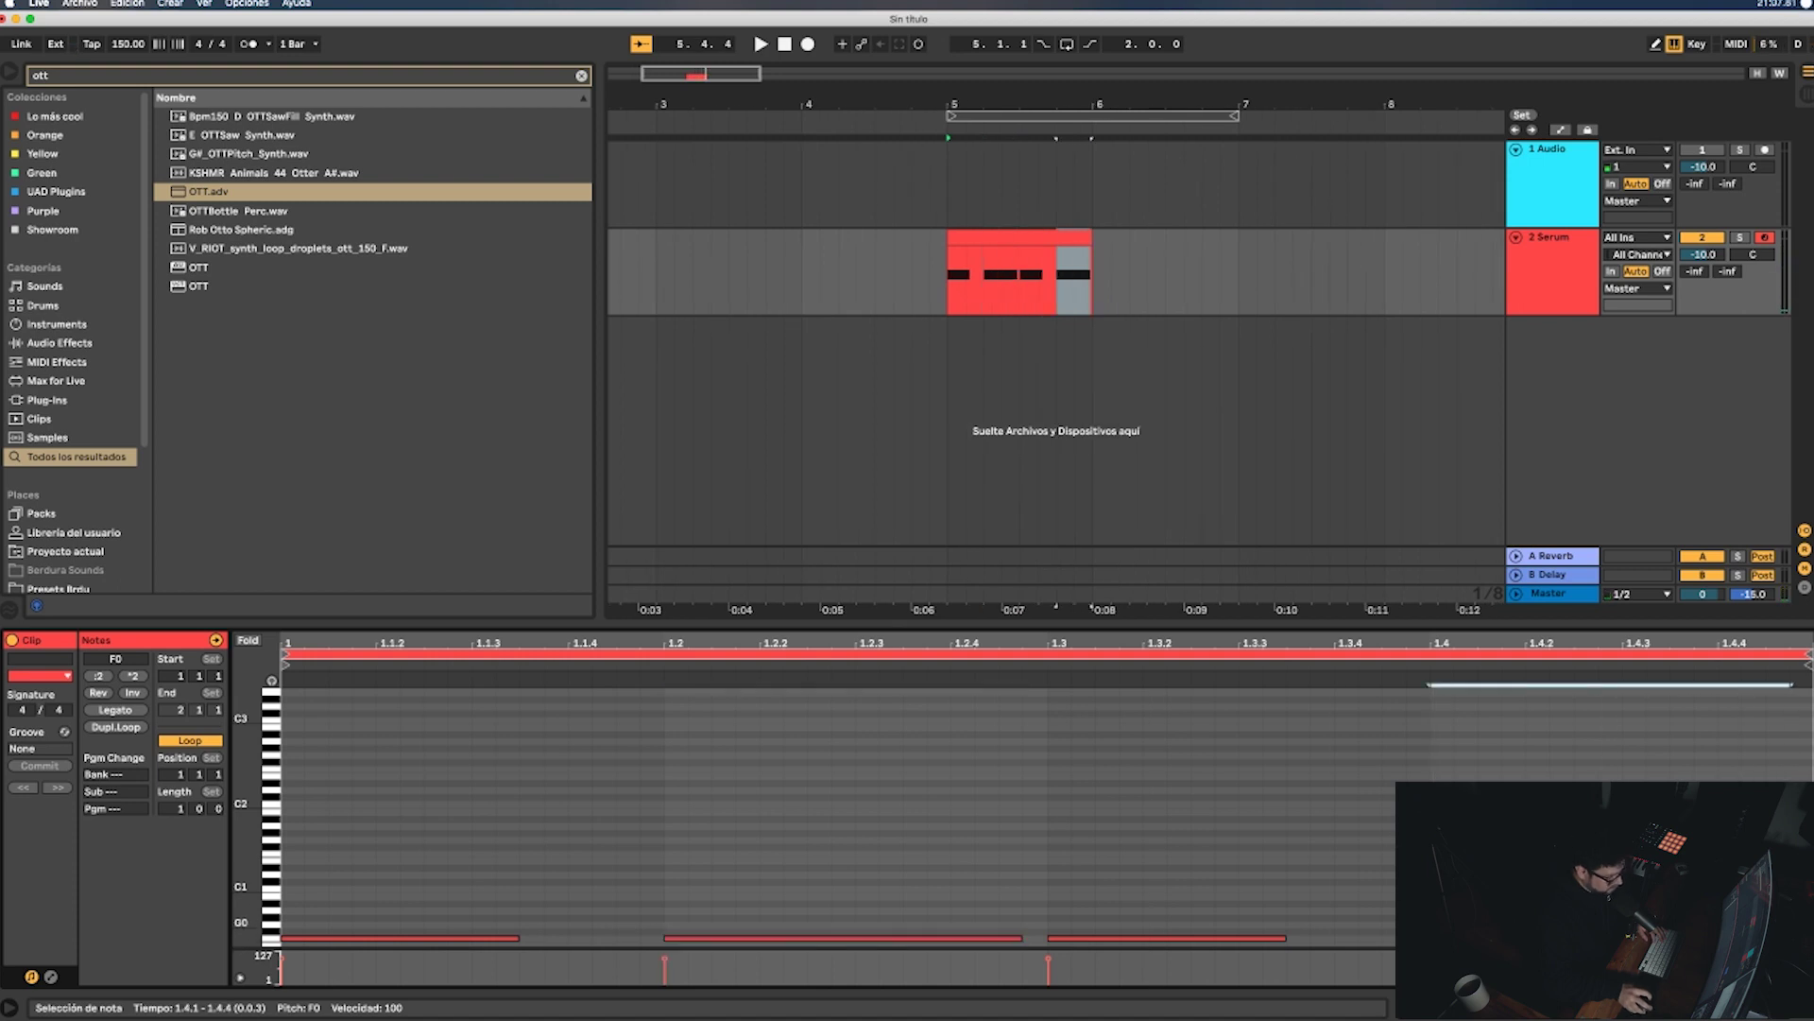
- Duplicate the one-bar Serum clip into bar 6
{"action": "left_click", "coordinate": [994, 321]}
{"action": "left_click", "coordinate": [1007, 235]}
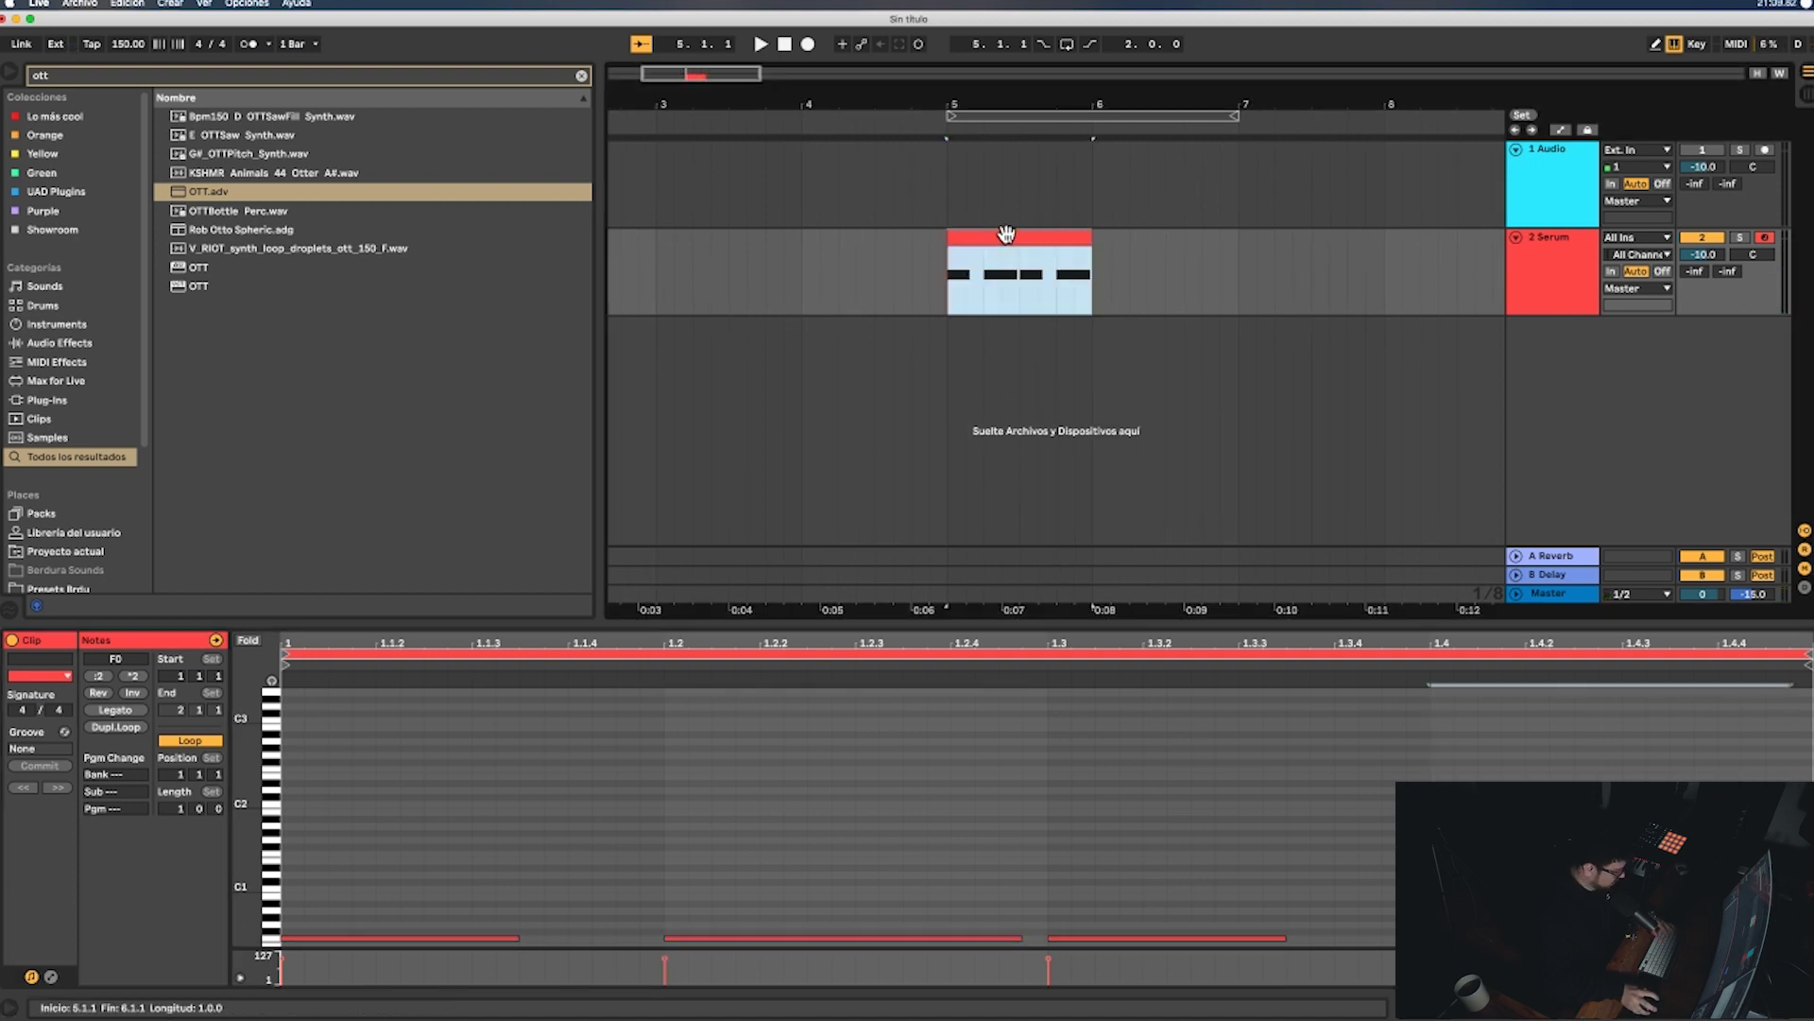
{"action": "key", "text": "super+d"}
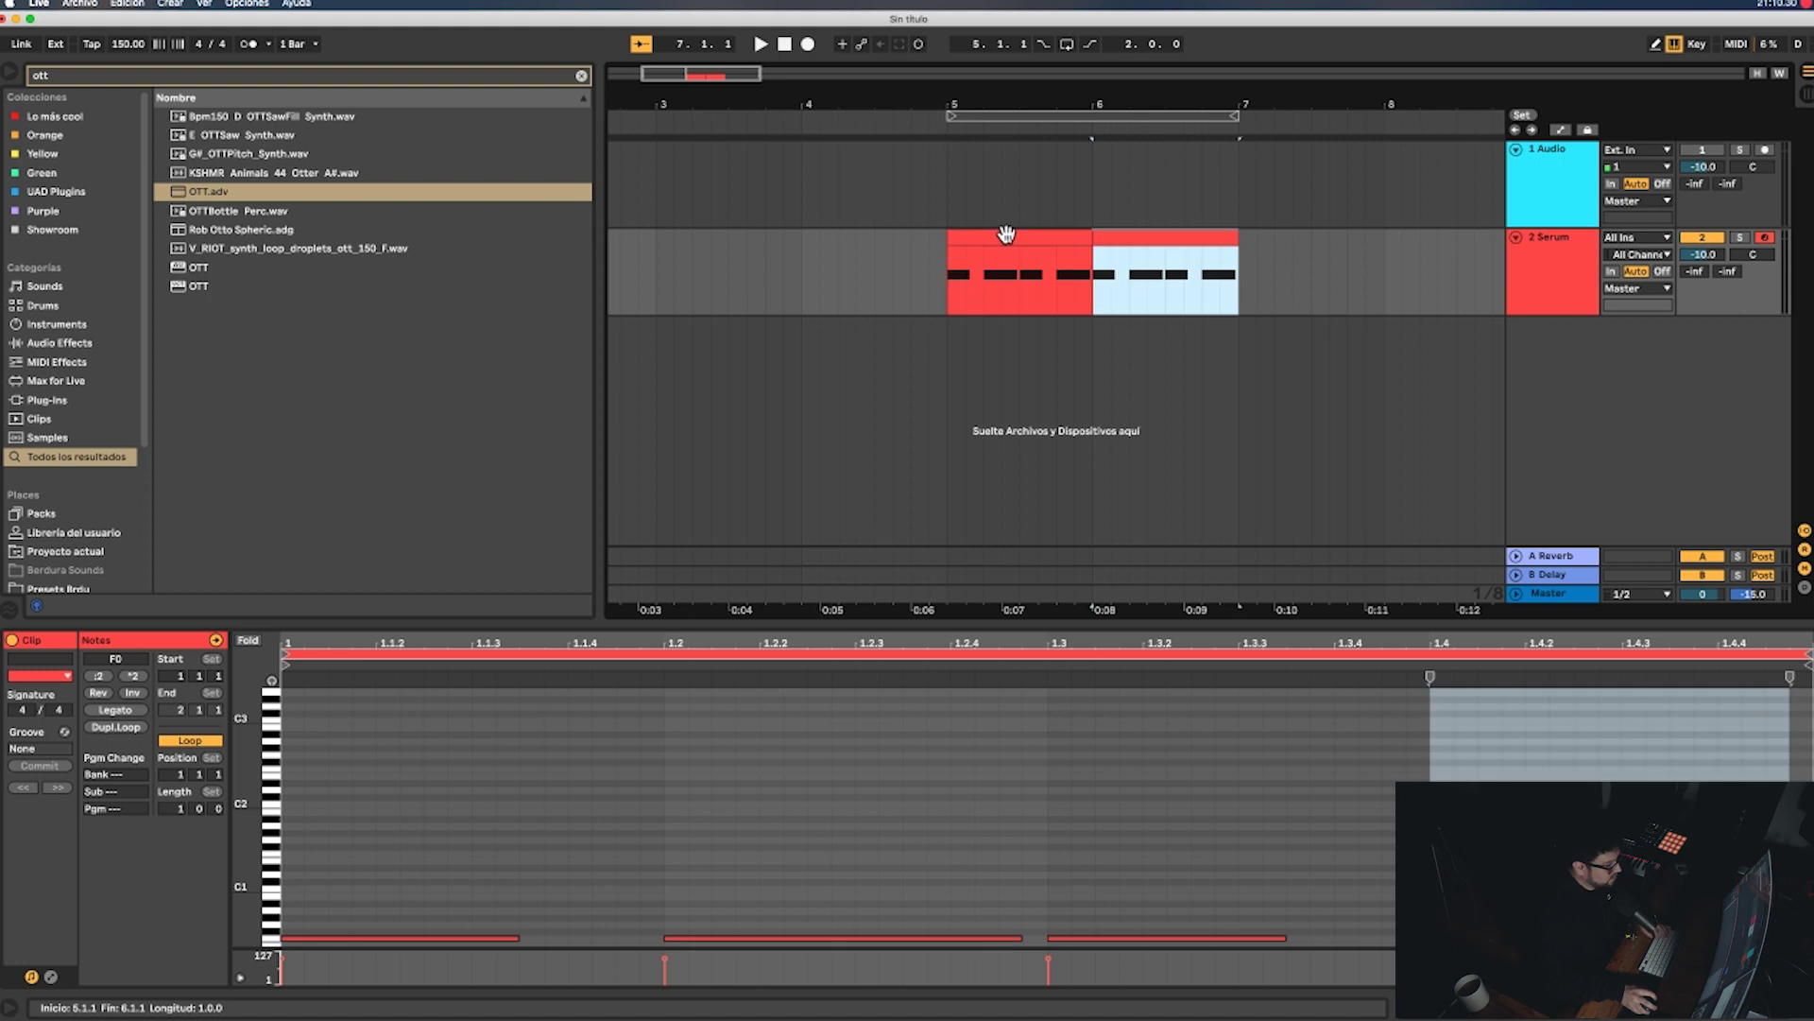
- Search for "riddim", place V_RIOT_drum_loop_riddim_02_150.wav on the audio track at bar 5, and loop bars 5 and 6
{"action": "left_click", "coordinate": [581, 76]}
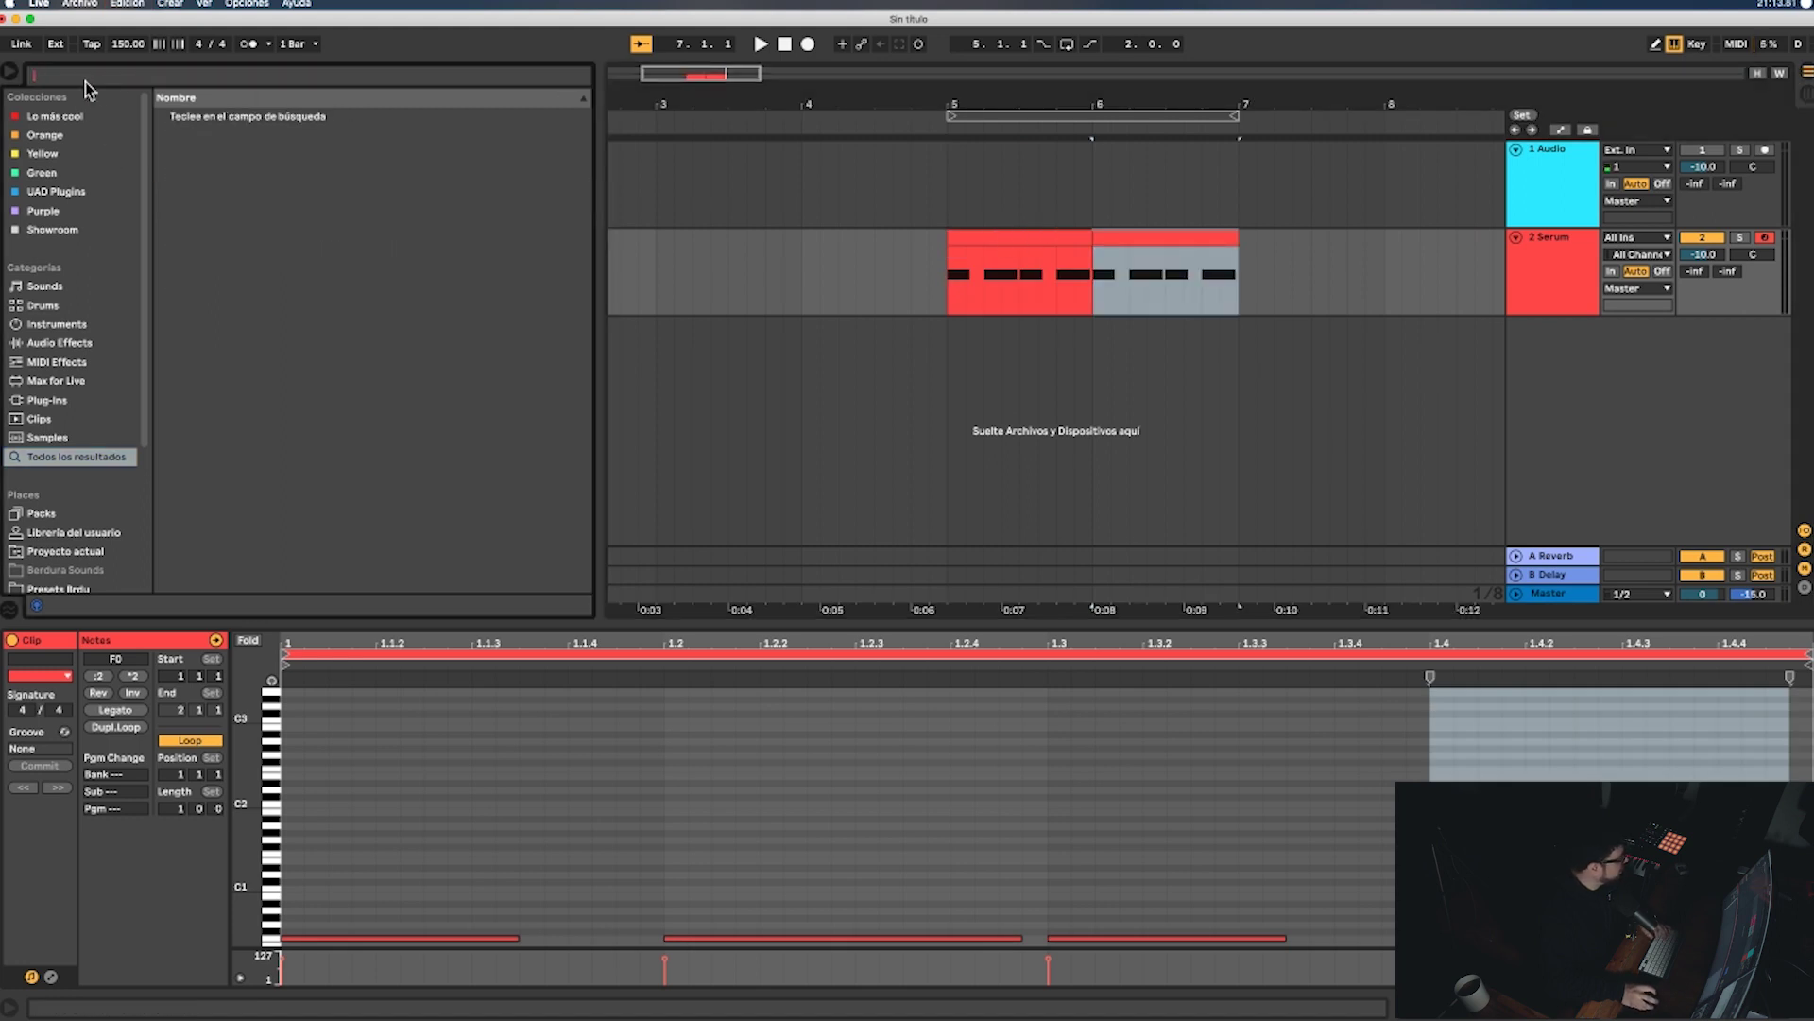
{"action": "type", "text": "riddim"}
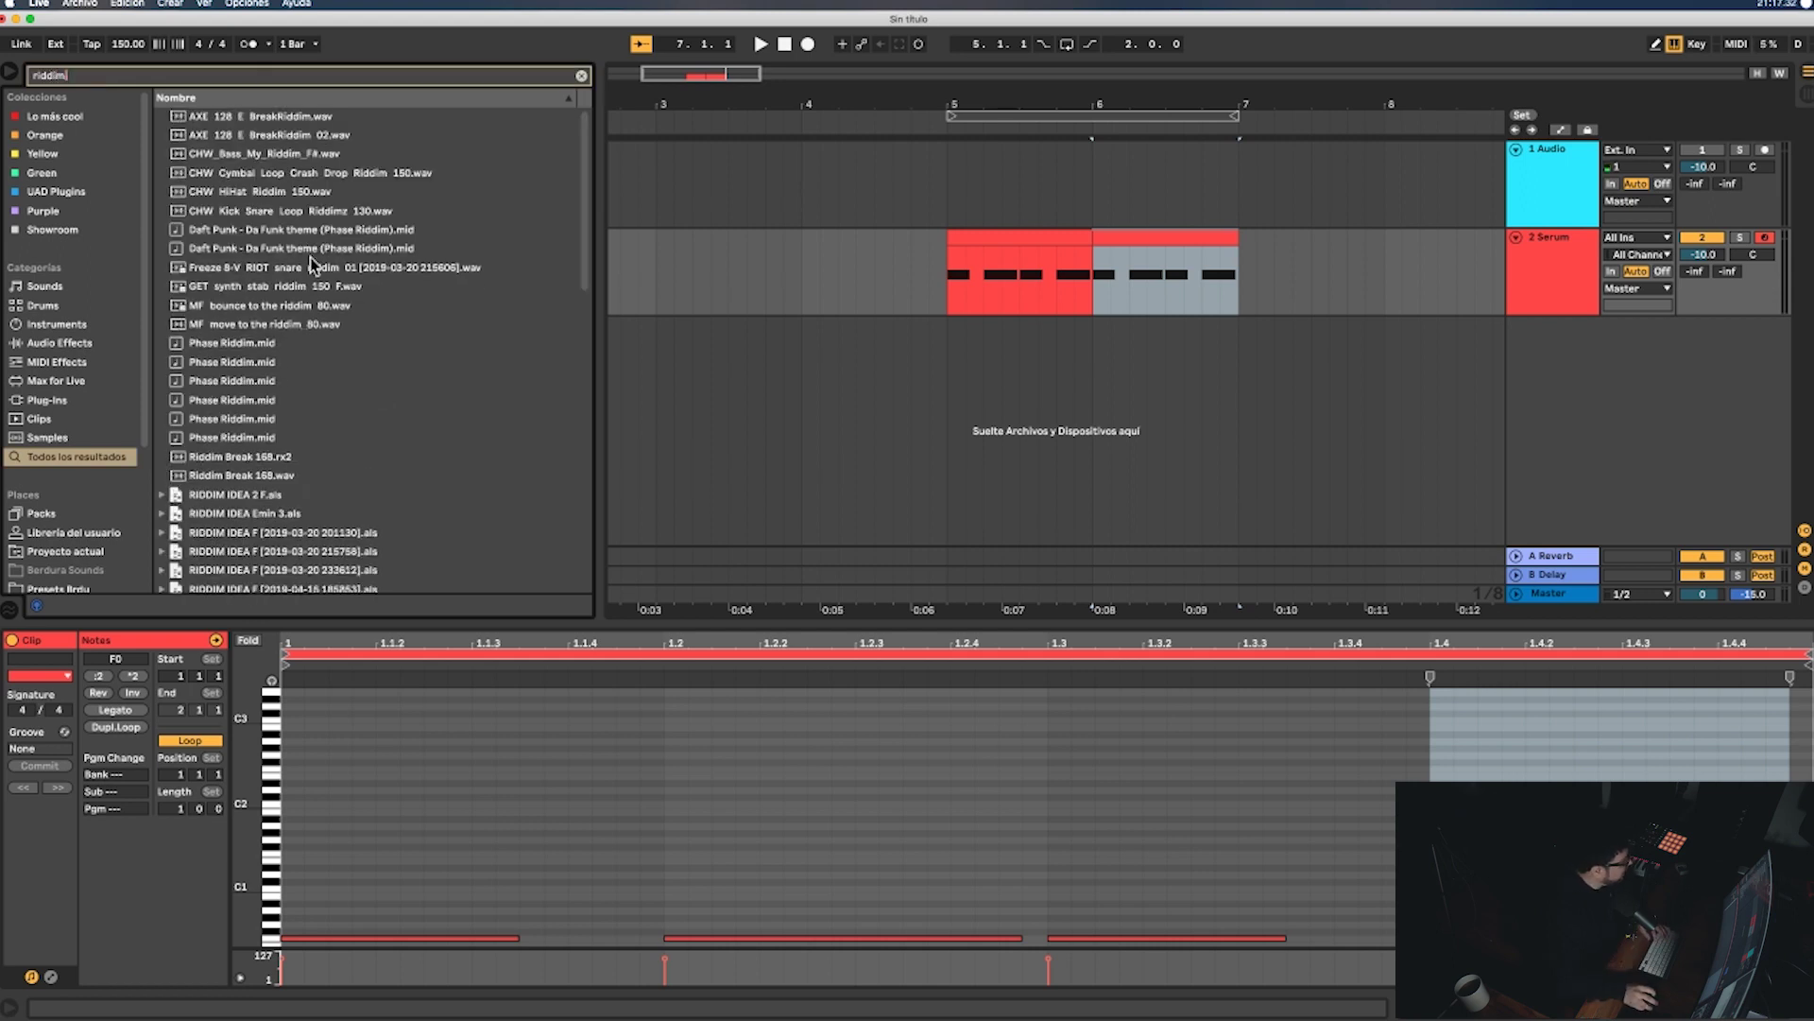
{"action": "scroll", "coordinate": [310, 257], "scroll_direction": "down", "scroll_amount": 20}
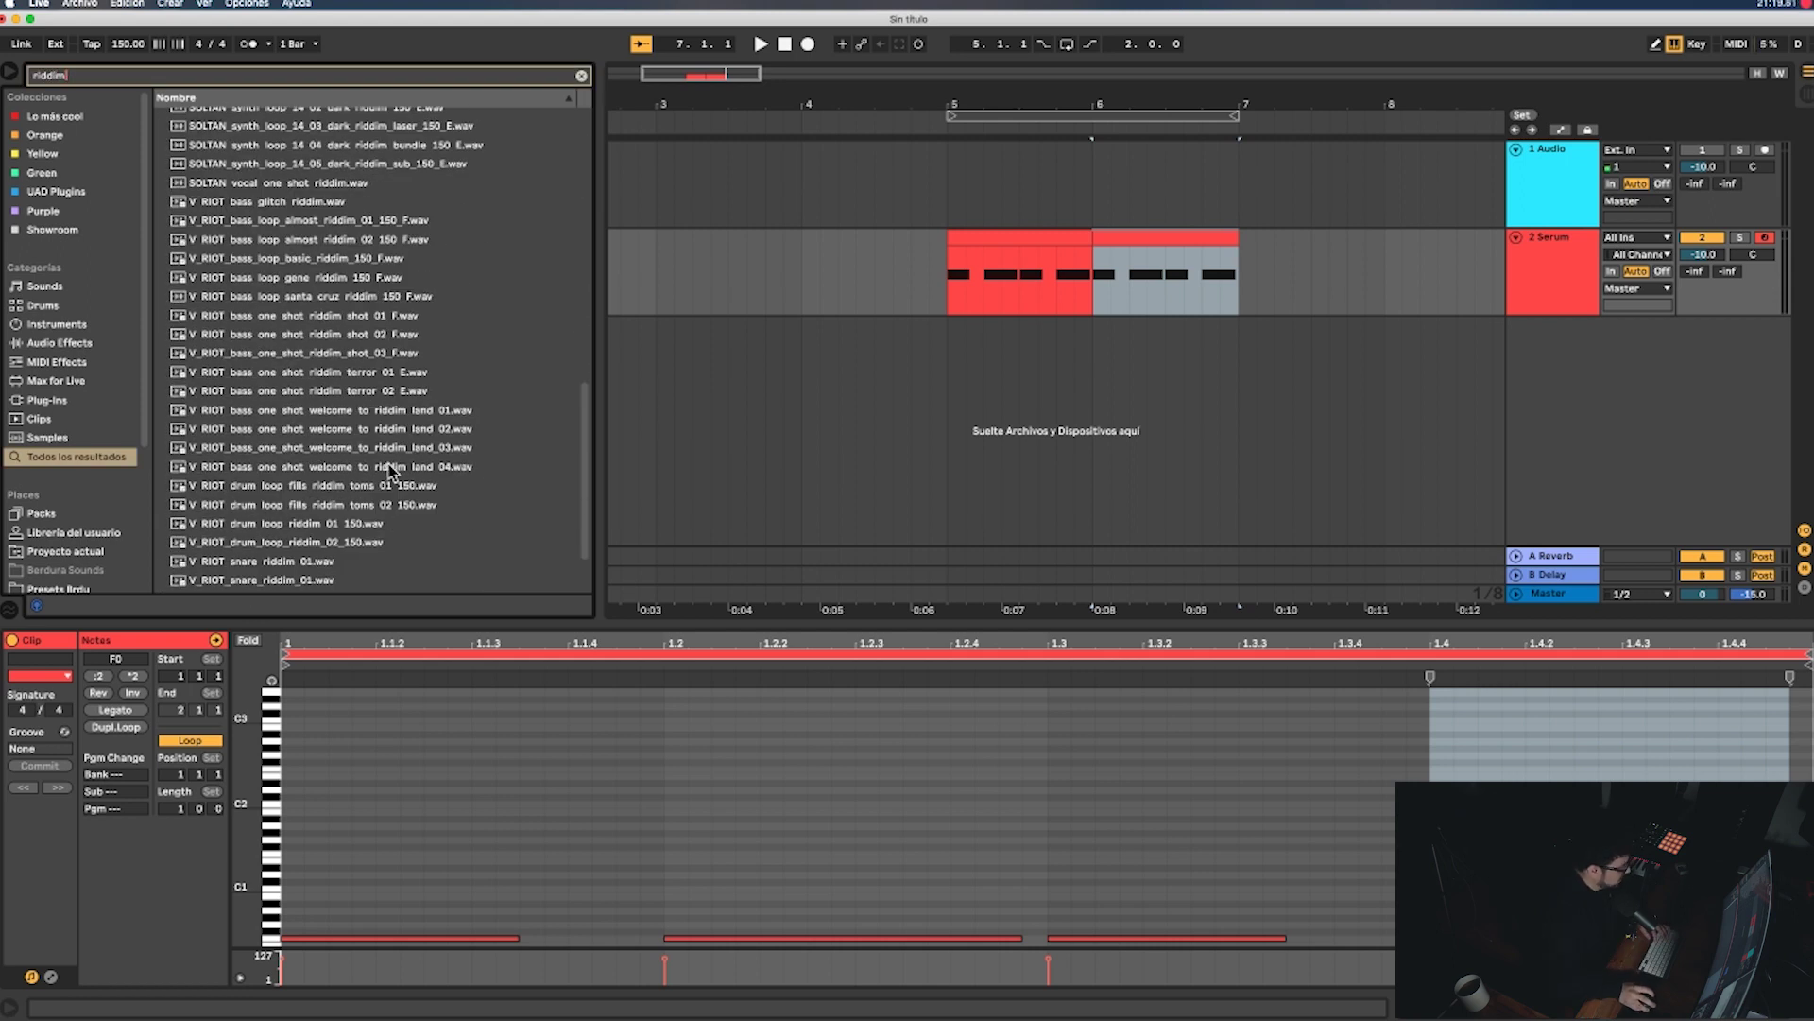
{"action": "left_click", "coordinate": [344, 542]}
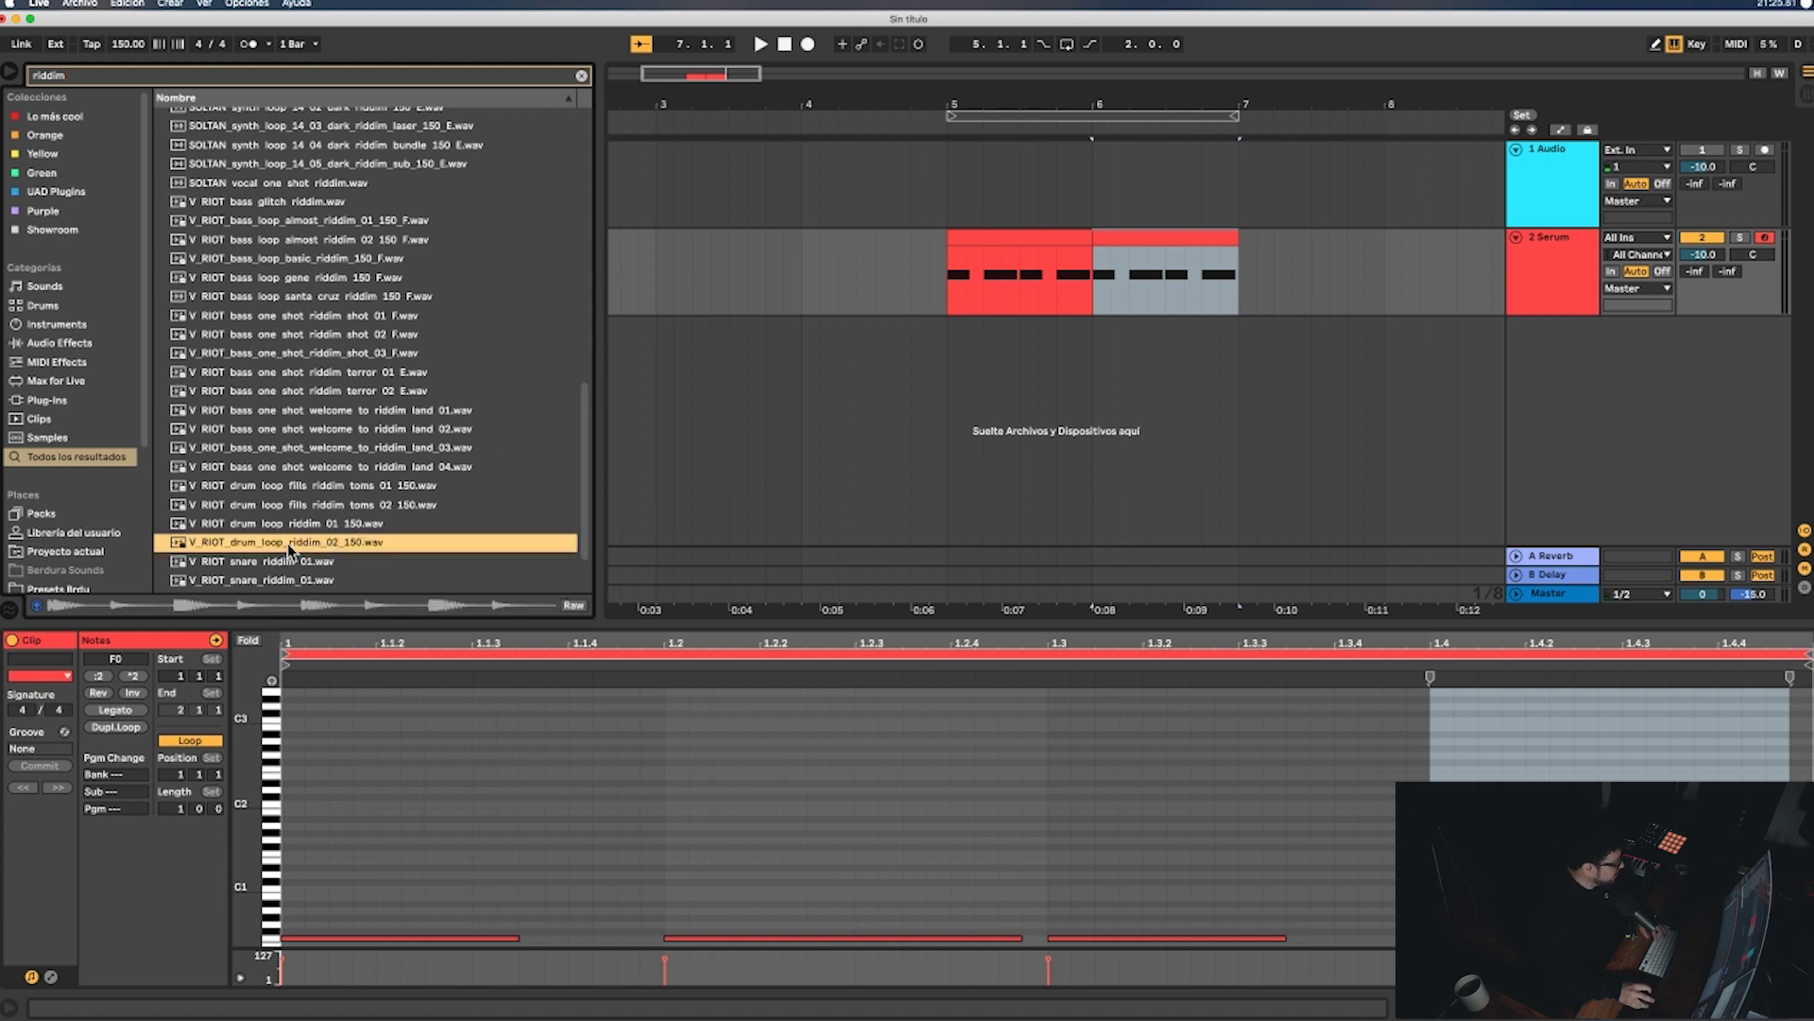
{"action": "left_click_drag", "start_coordinate": [290, 550], "coordinate": [957, 210]}
{"action": "left_click", "coordinate": [1004, 115]}
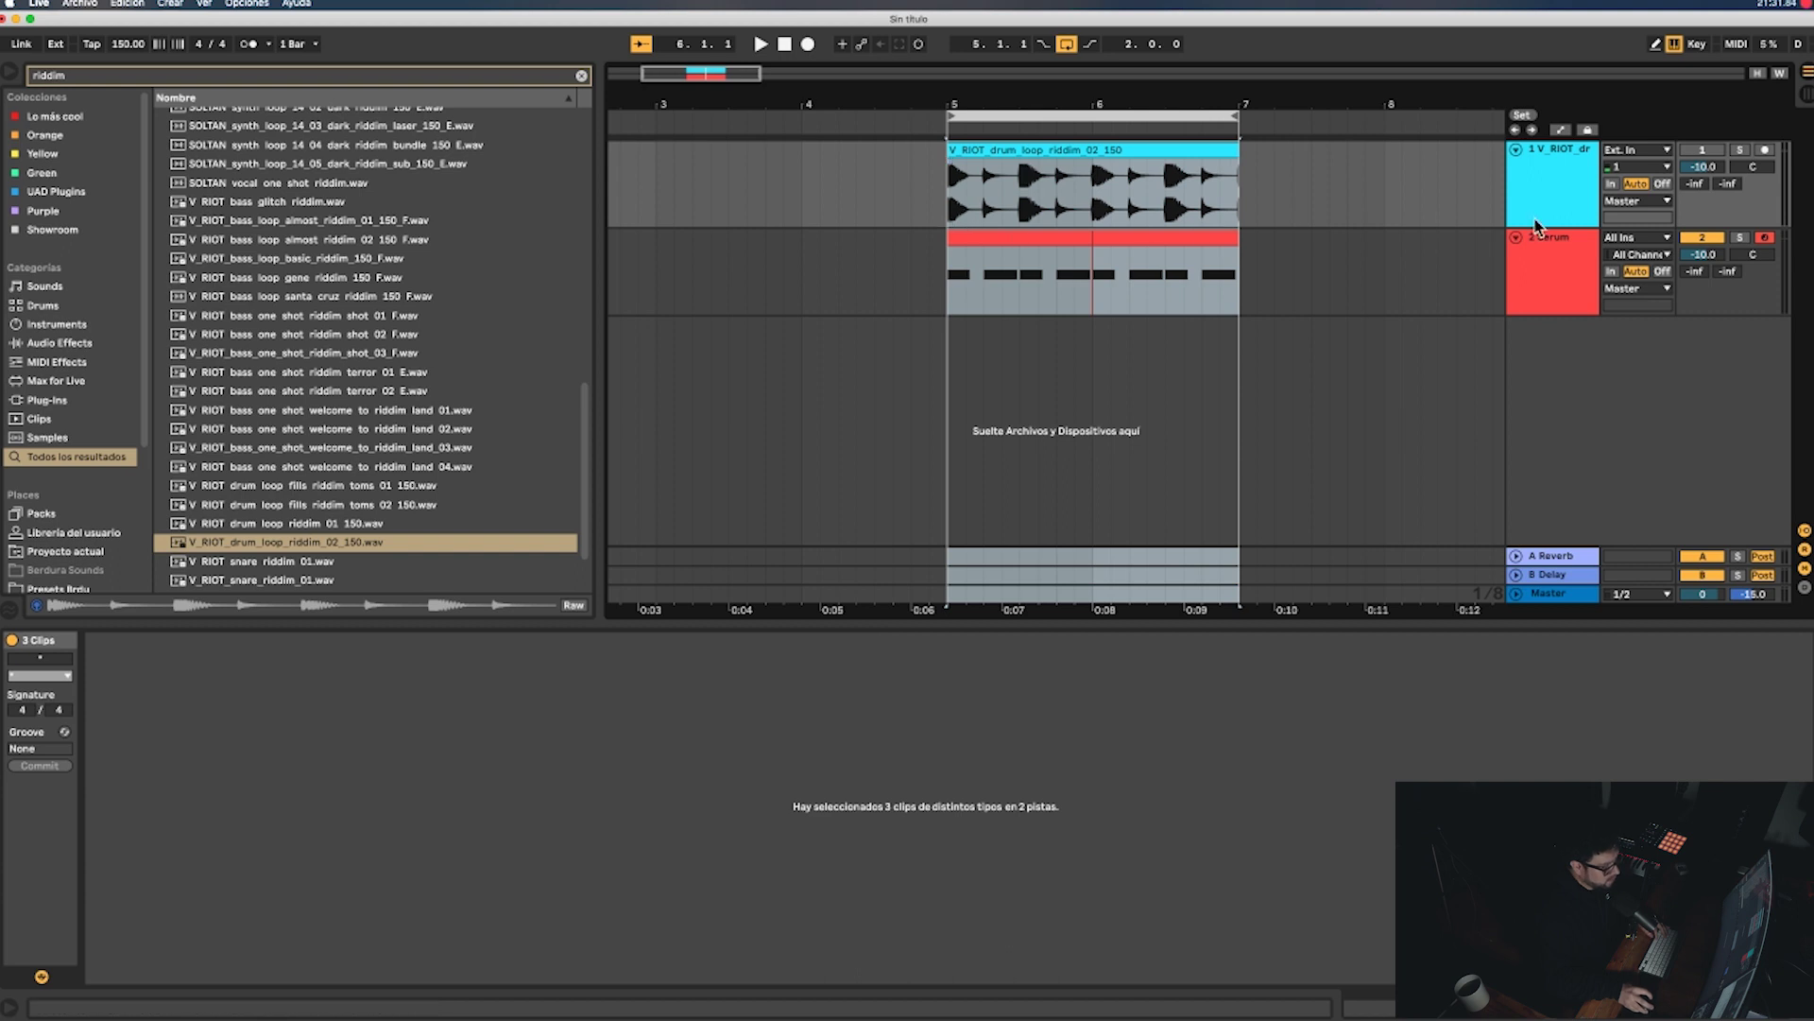
- Search the browser for "shaper" and add the ShaperBox plug-in to the Serum track
{"action": "left_click", "coordinate": [1569, 274]}
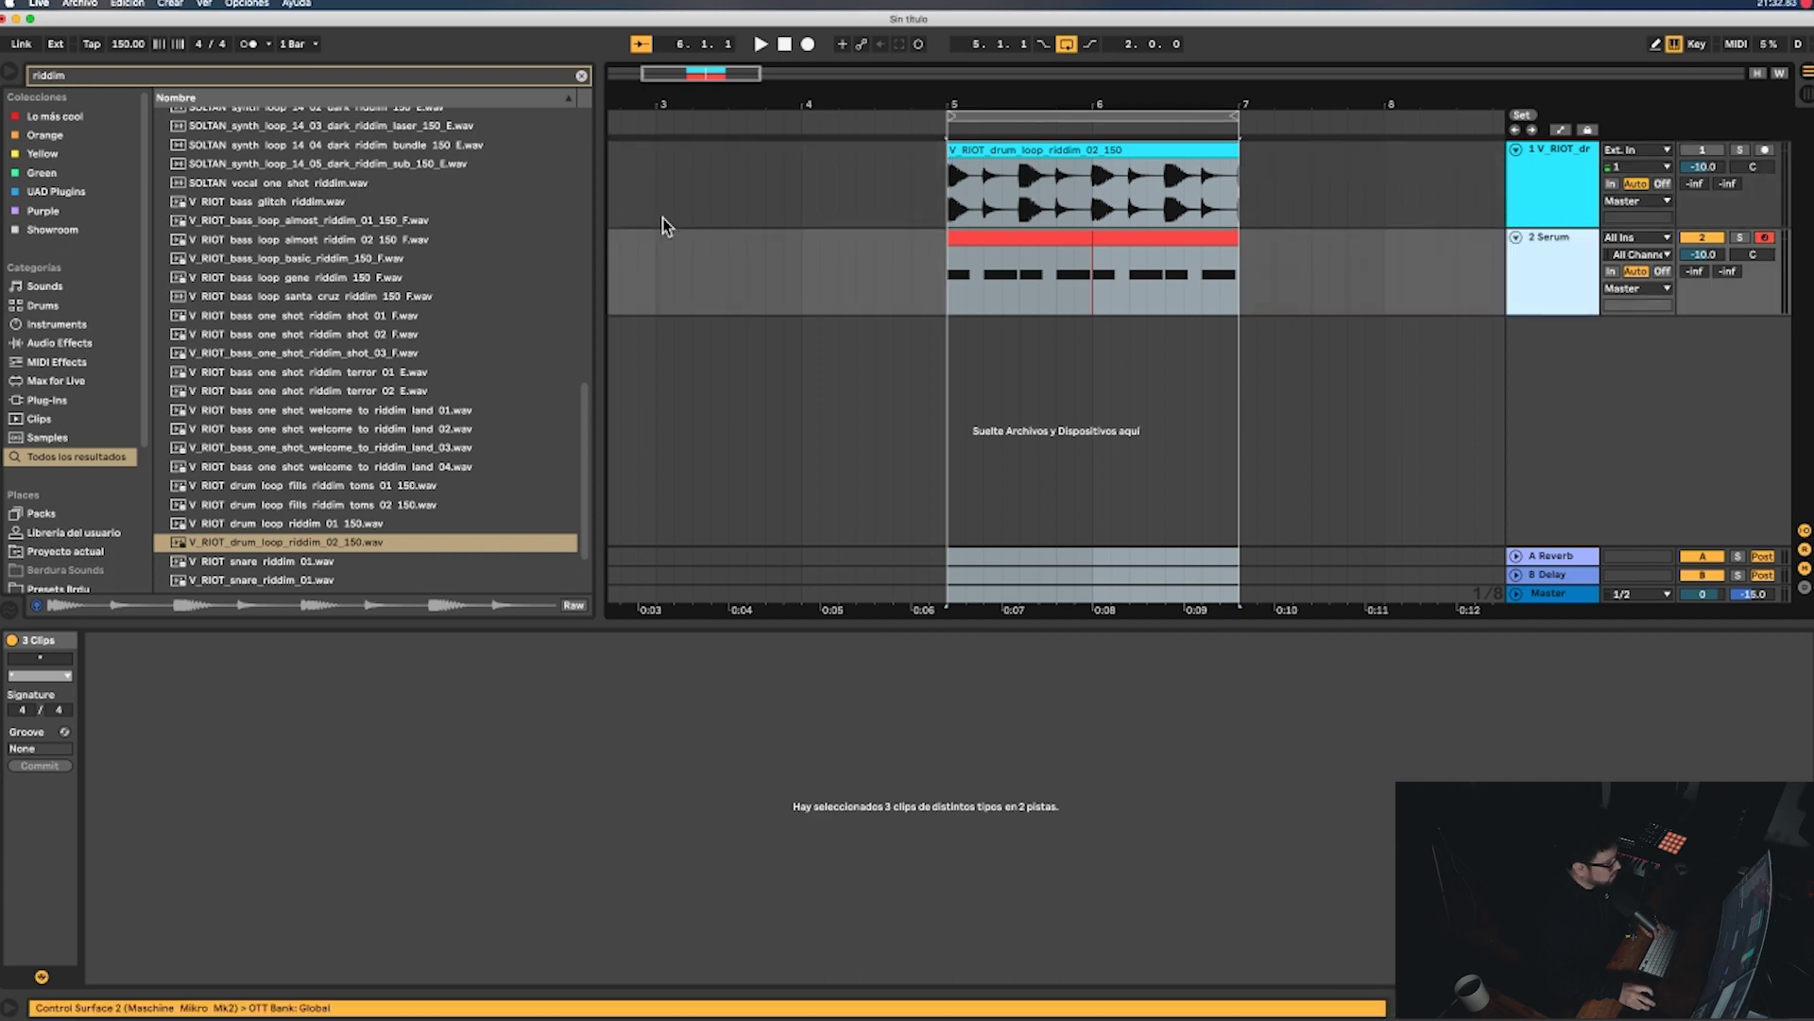
{"action": "left_click", "coordinate": [105, 76]}
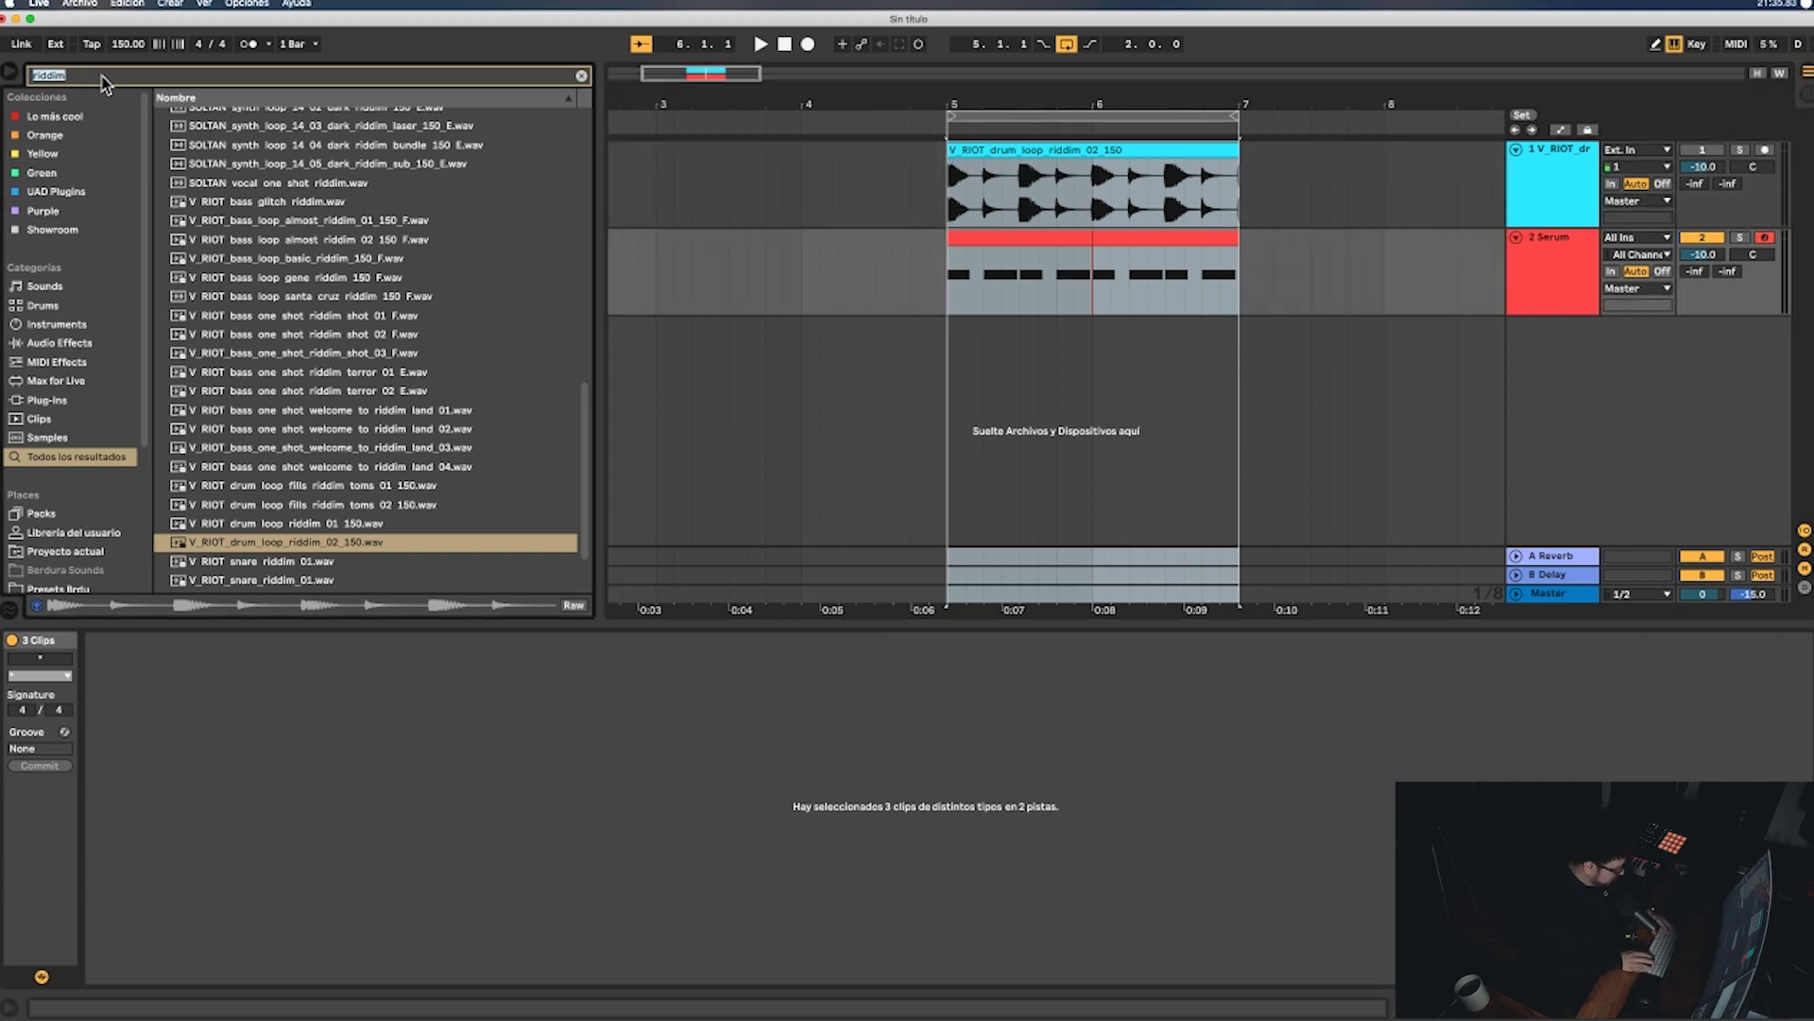
{"action": "type", "text": "shap"}
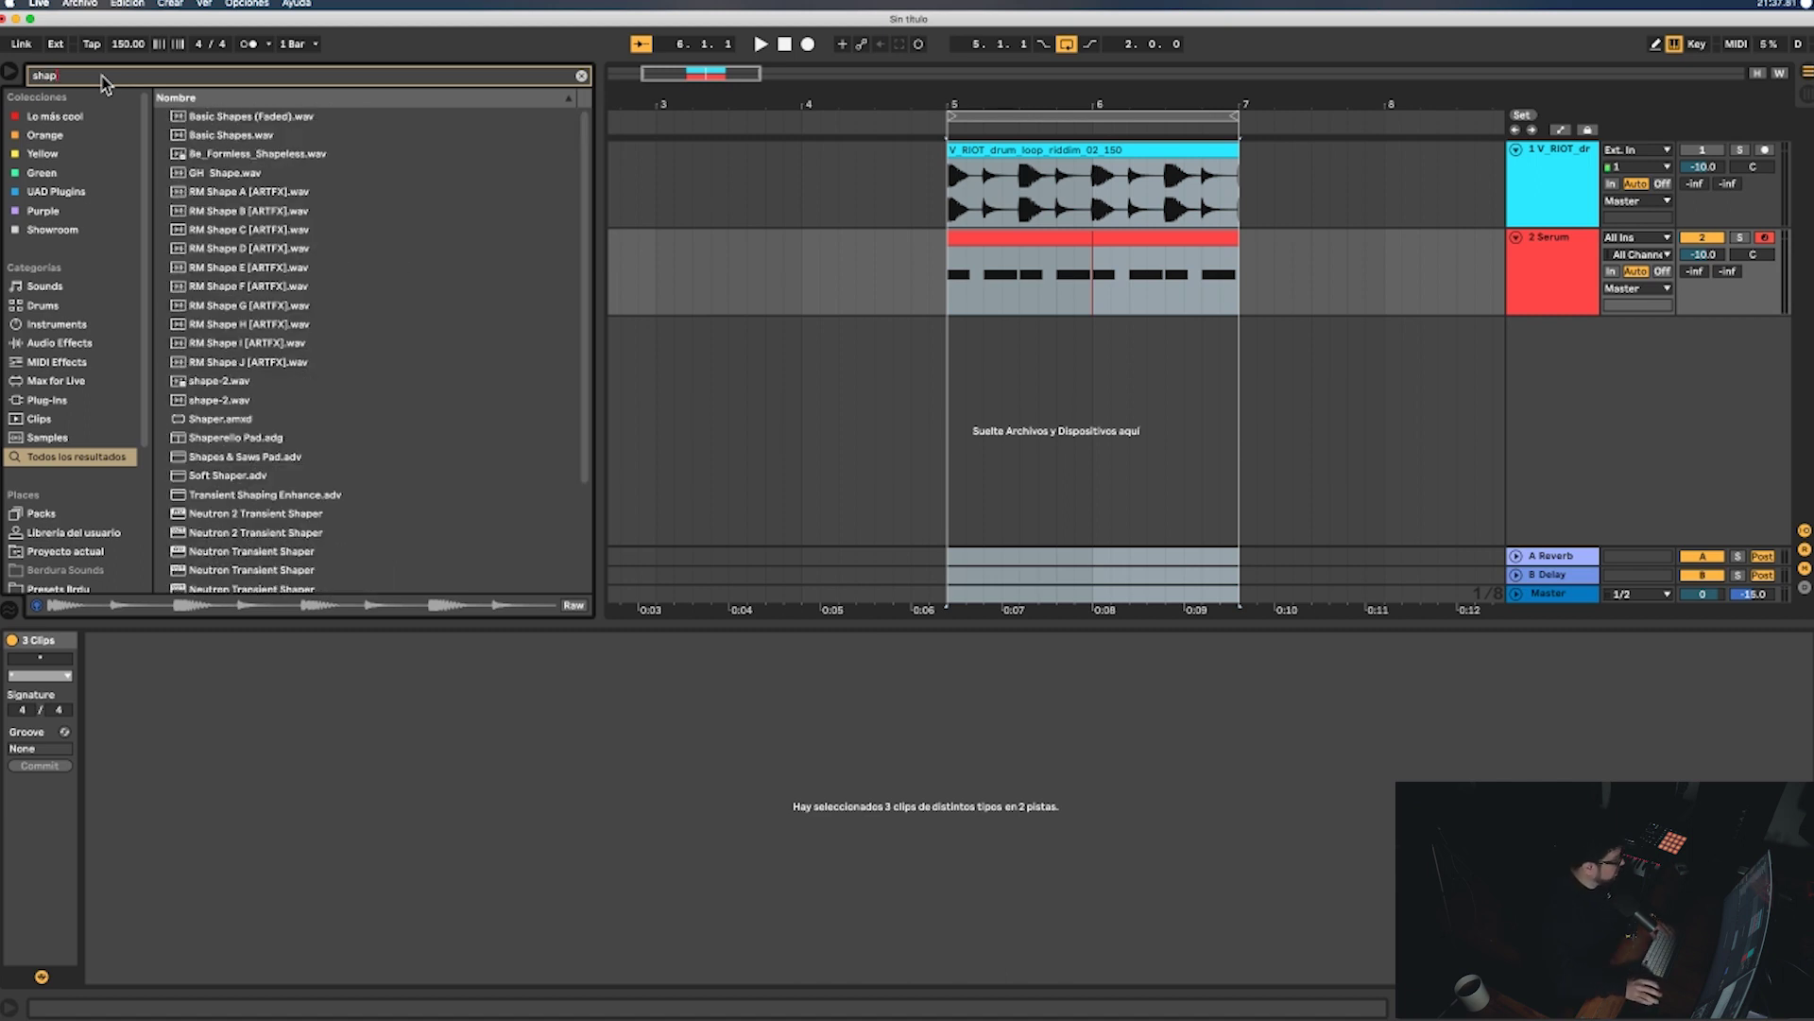
{"action": "scroll", "coordinate": [184, 389], "scroll_direction": "down", "scroll_amount": 5}
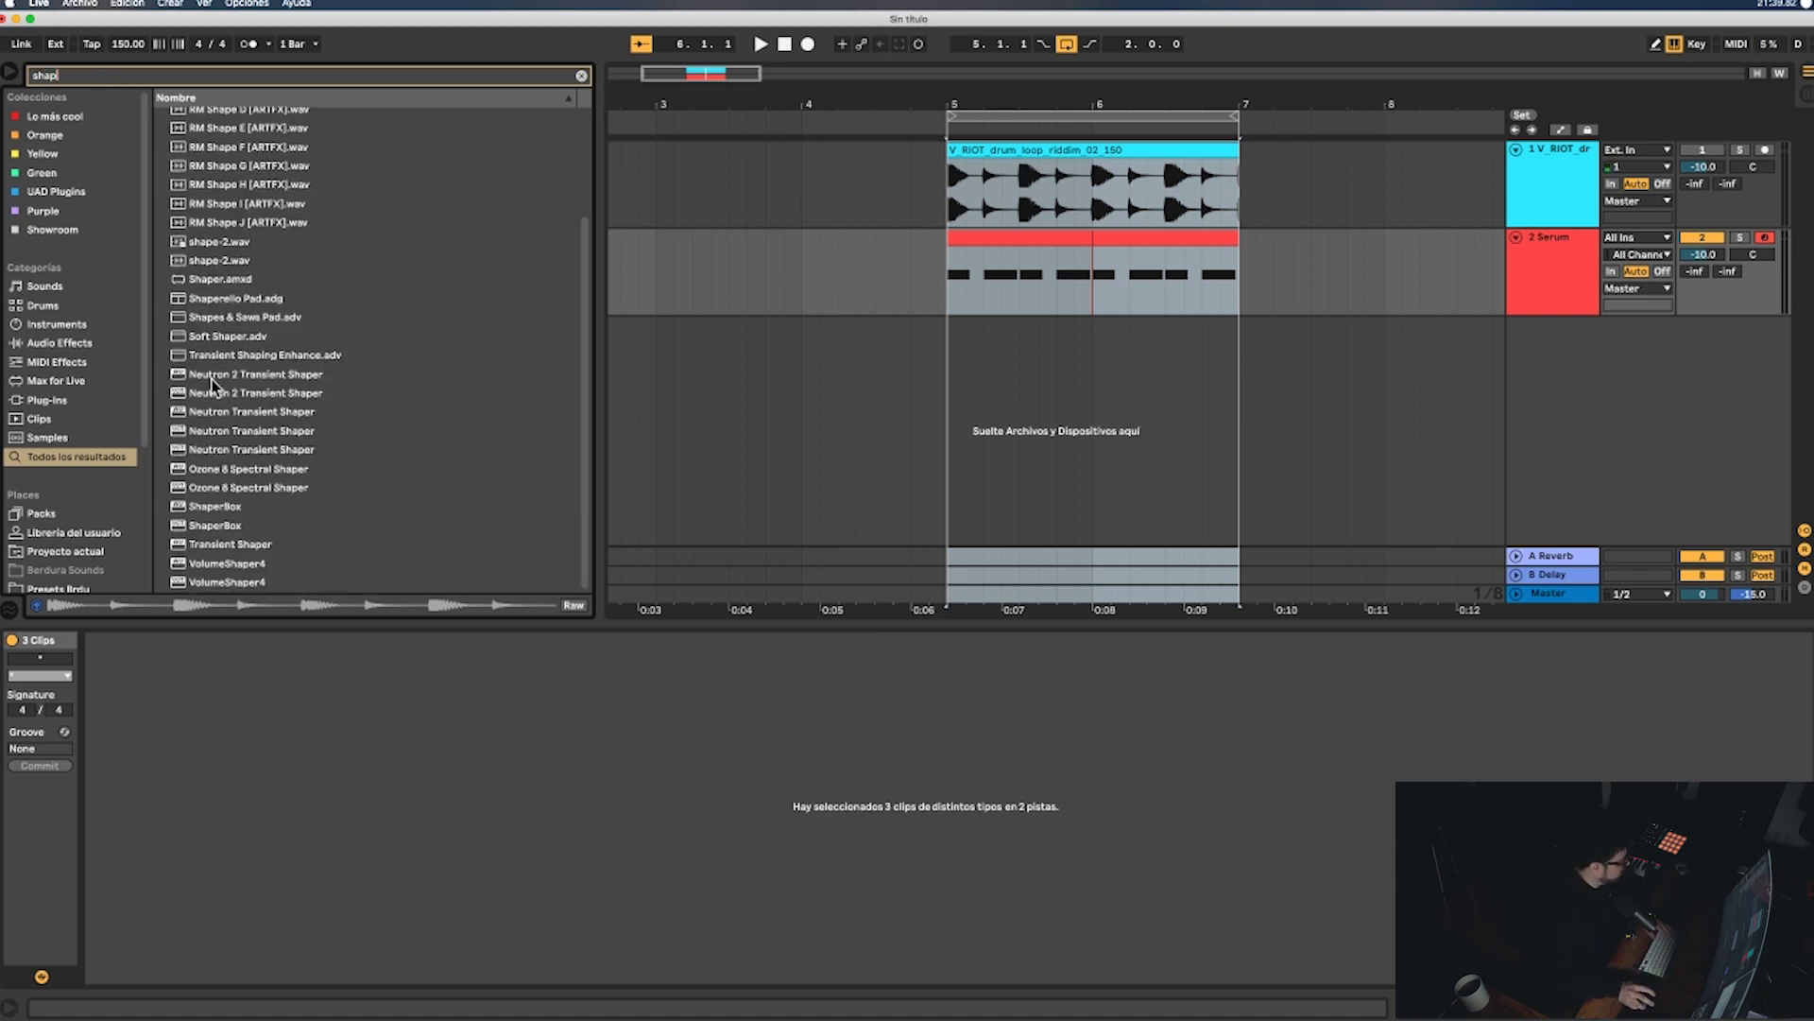
{"action": "left_click", "coordinate": [251, 565]}
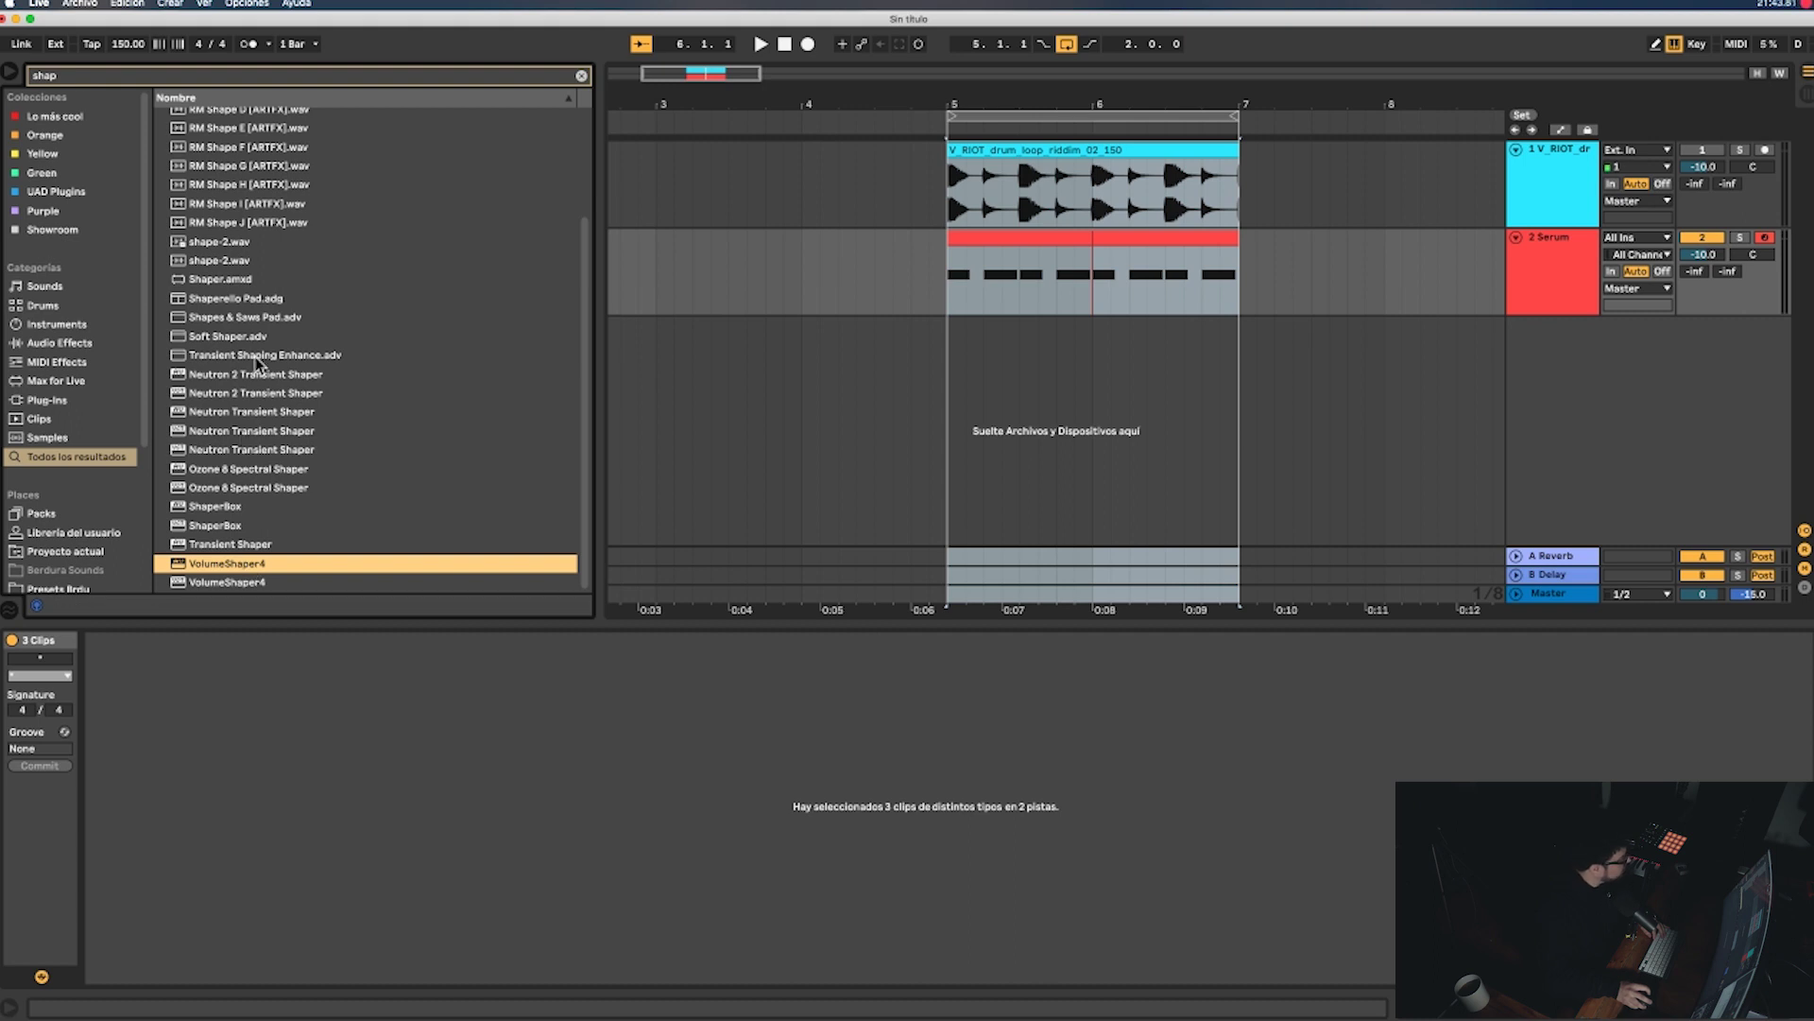
{"action": "left_click", "coordinate": [89, 77]}
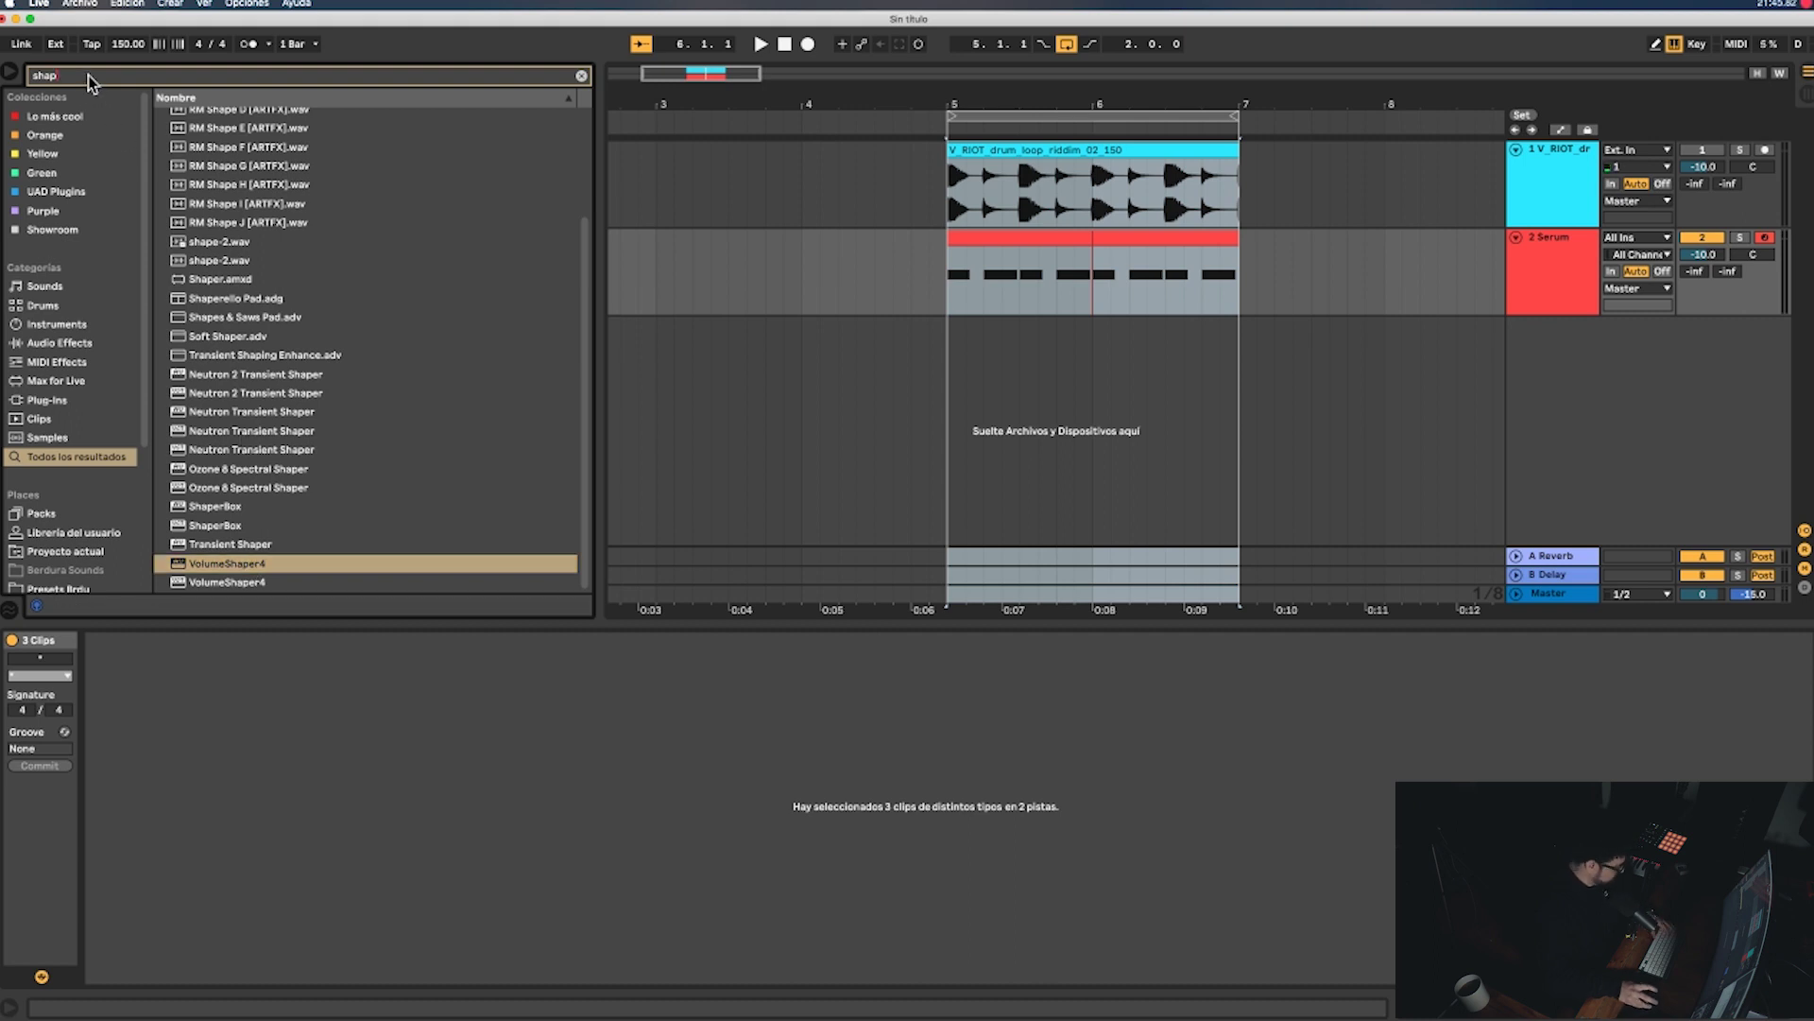
{"action": "type", "text": "er"}
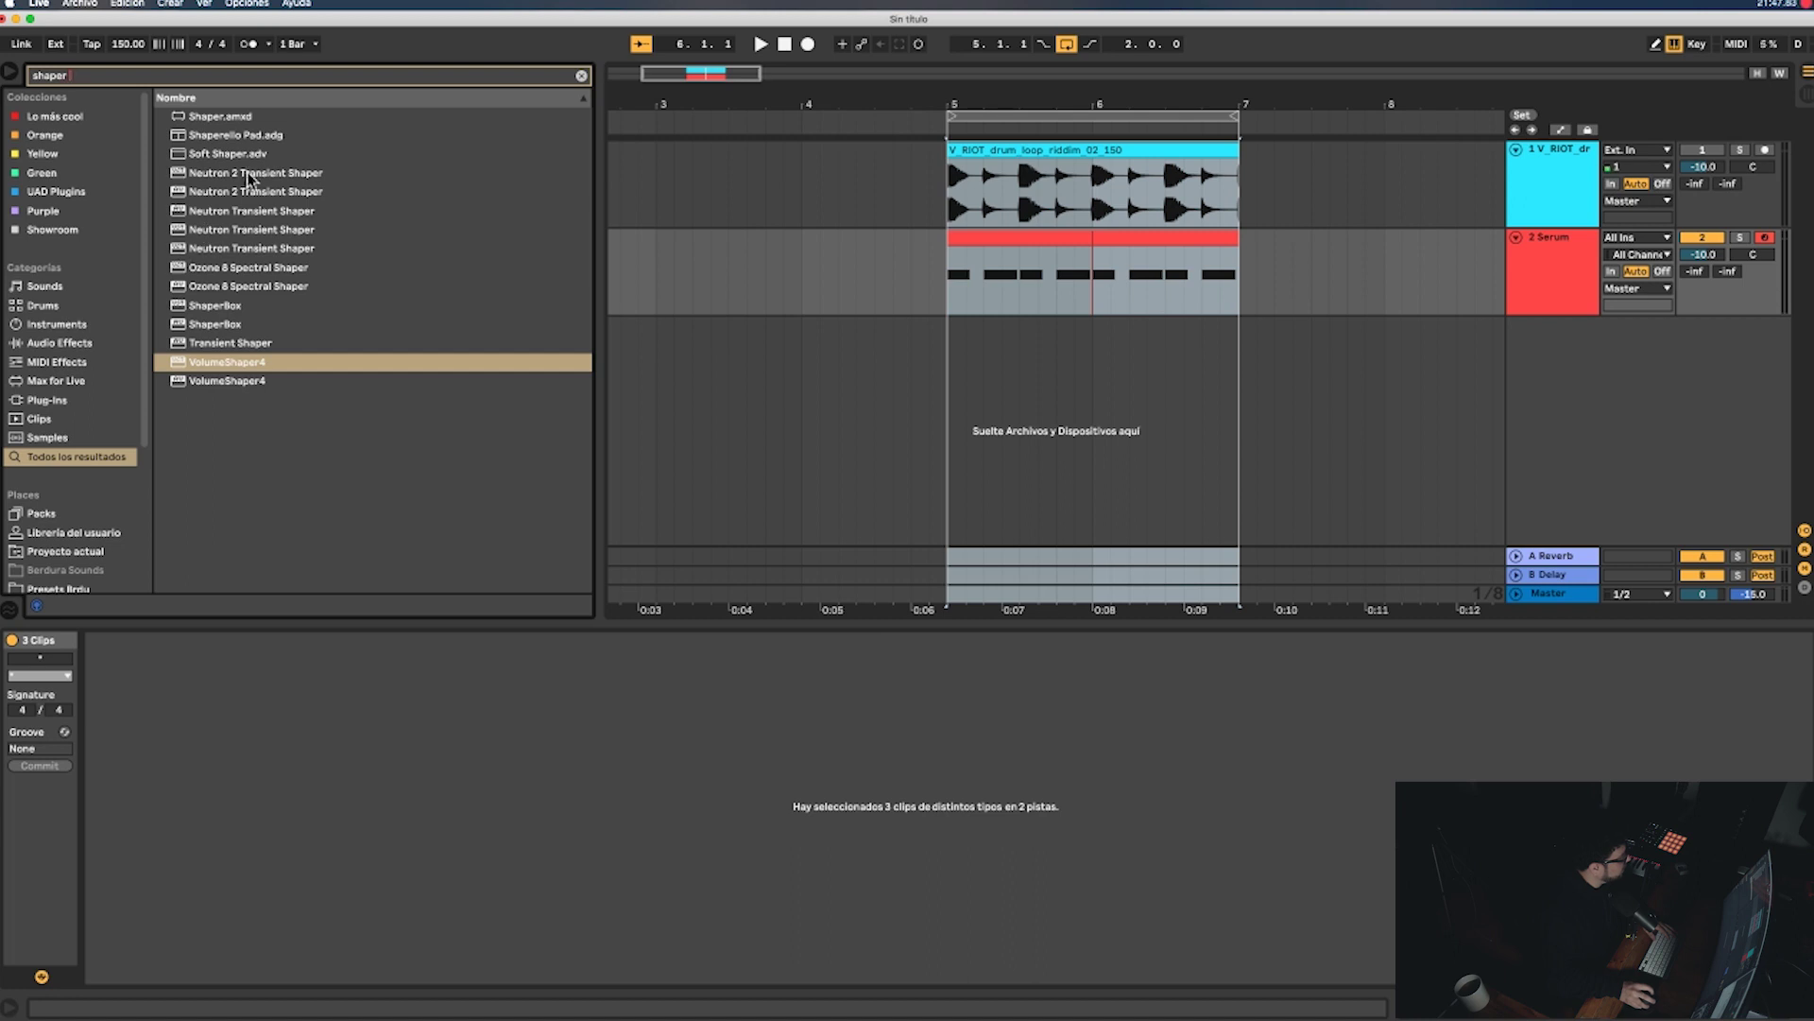
{"action": "left_click_drag", "start_coordinate": [253, 301], "coordinate": [997, 250]}
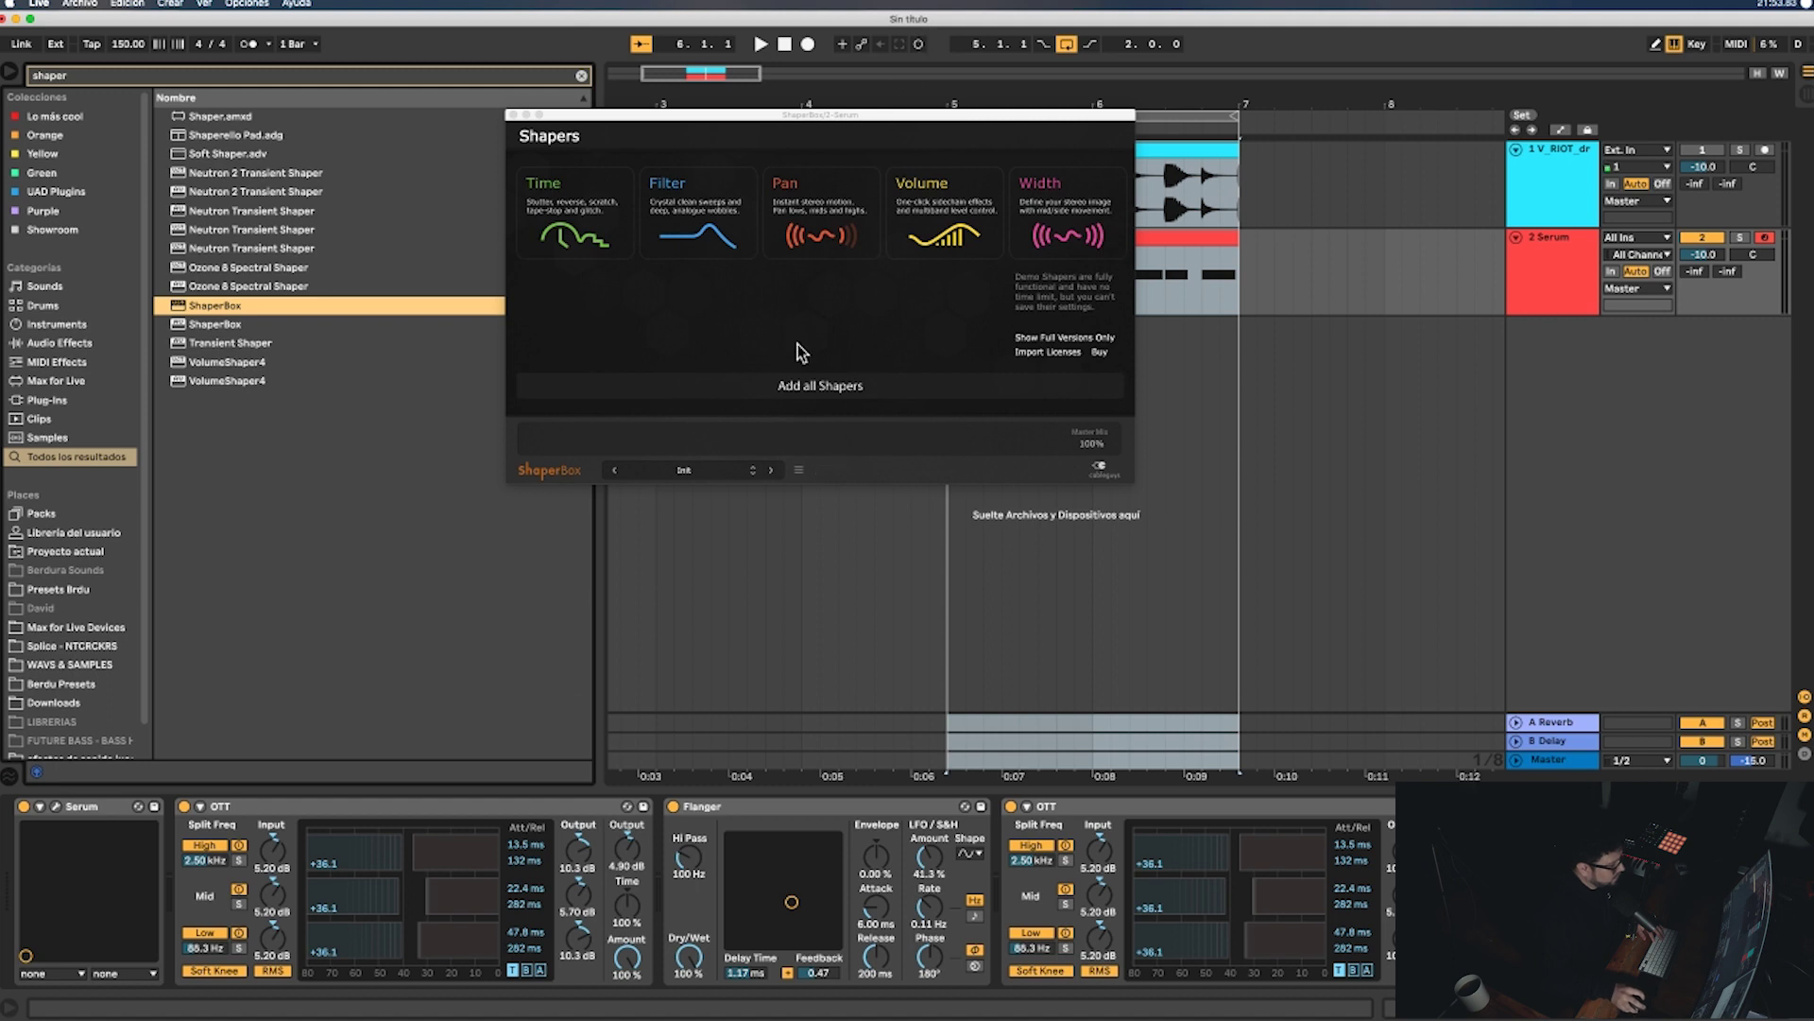
- Add the Volume shaper and draw a ducking curve that drops to silence at the start and rises smoothly to 0 dB at the midpoint
{"action": "left_click", "coordinate": [947, 218]}
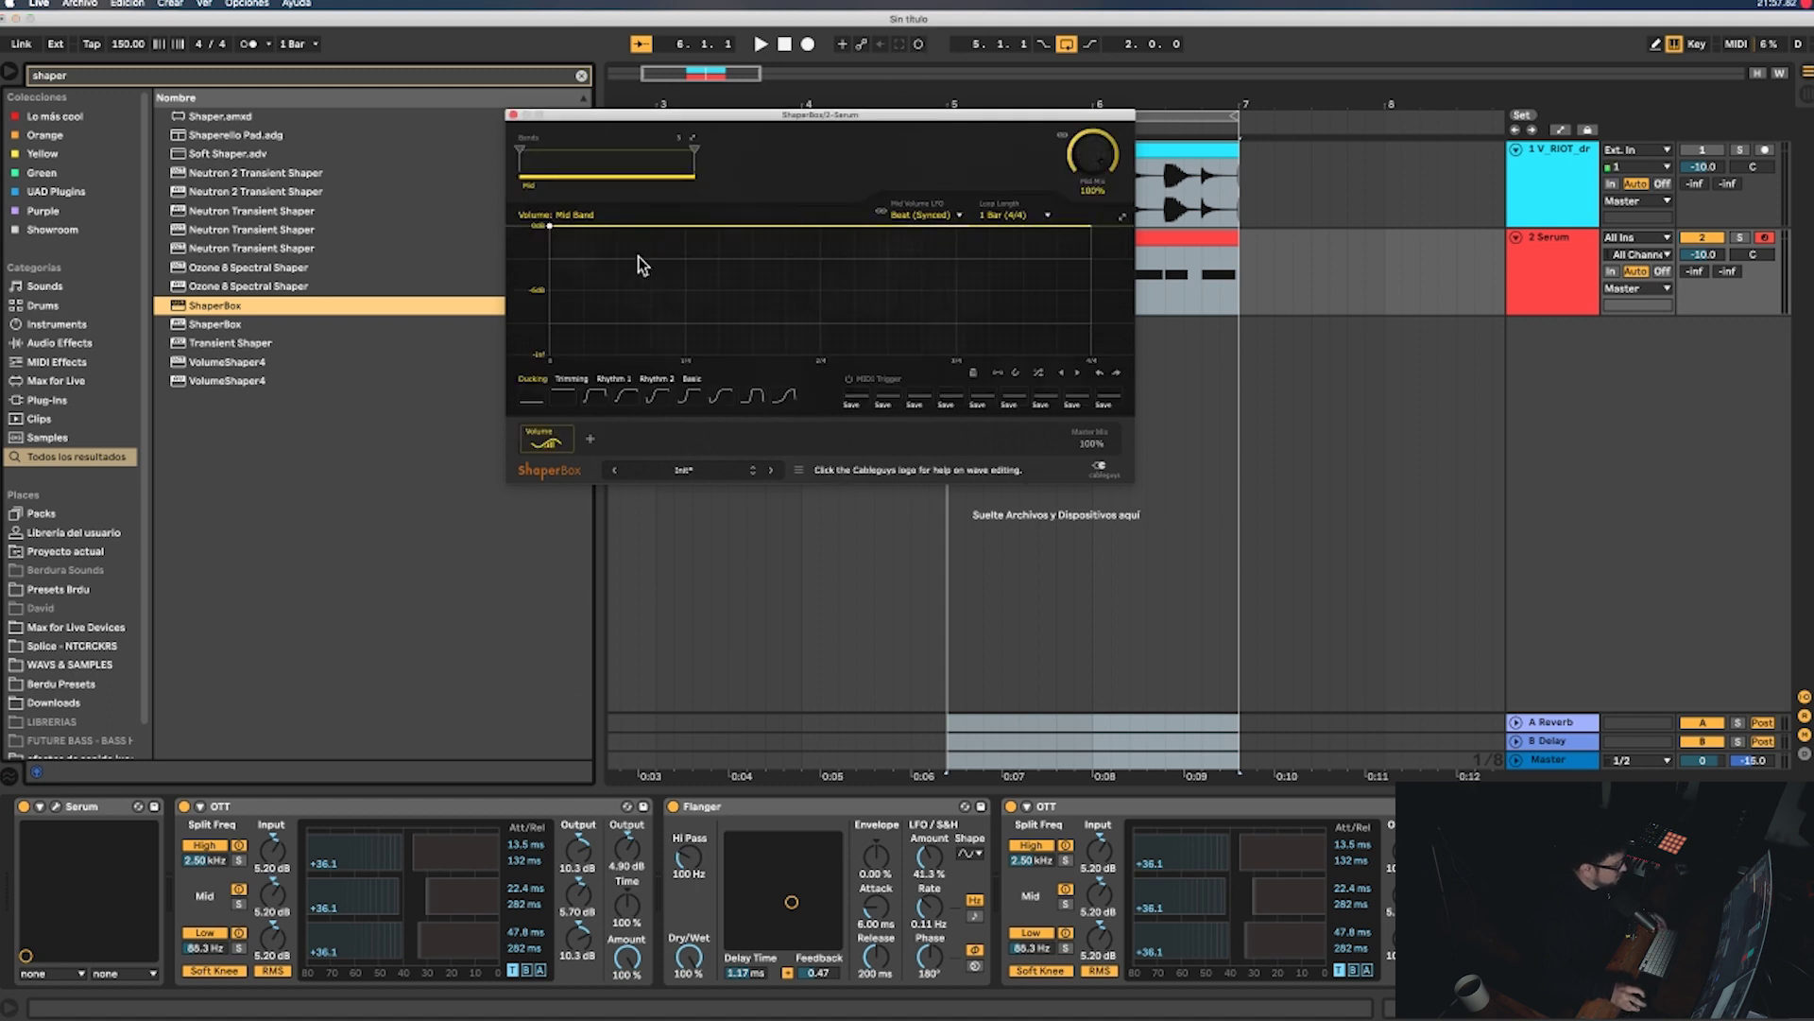
{"action": "left_click_drag", "start_coordinate": [627, 230], "coordinate": [553, 355]}
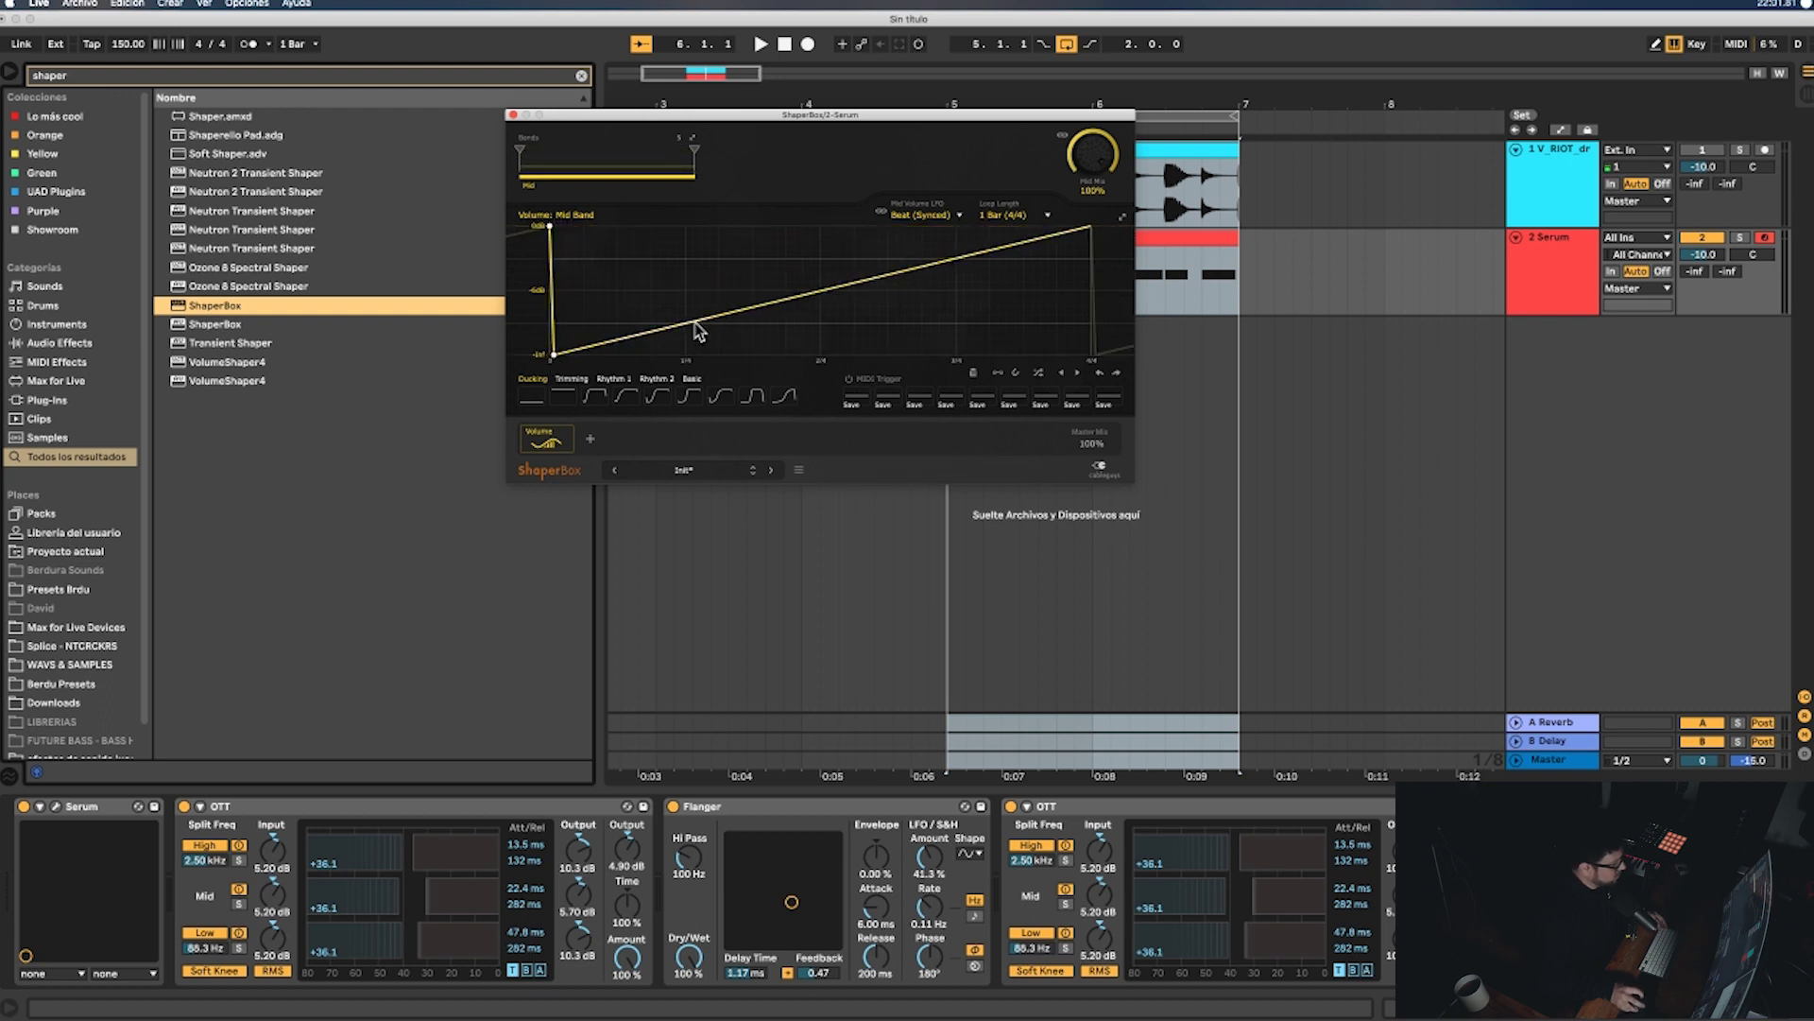
{"action": "left_click_drag", "start_coordinate": [790, 300], "coordinate": [666, 355]}
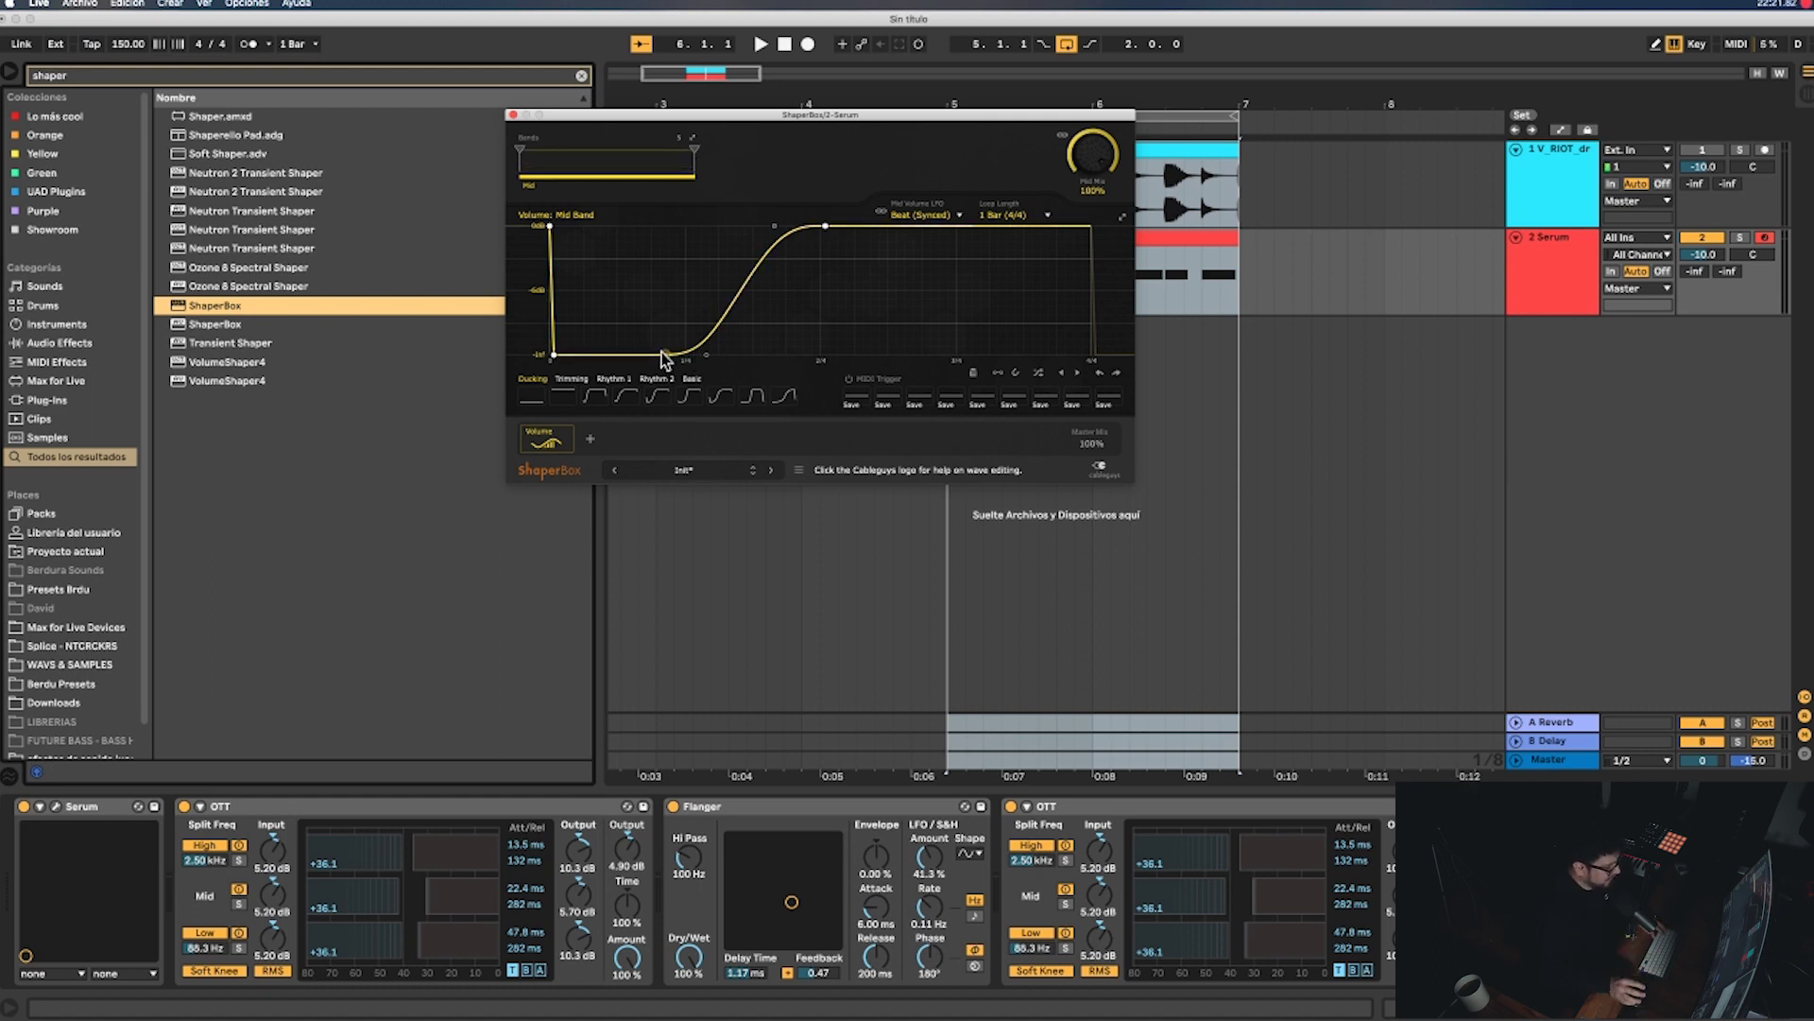
- Set the volume curve's loop length to 1/2 and play back the bass with the drum loop
{"action": "left_click", "coordinate": [1013, 215]}
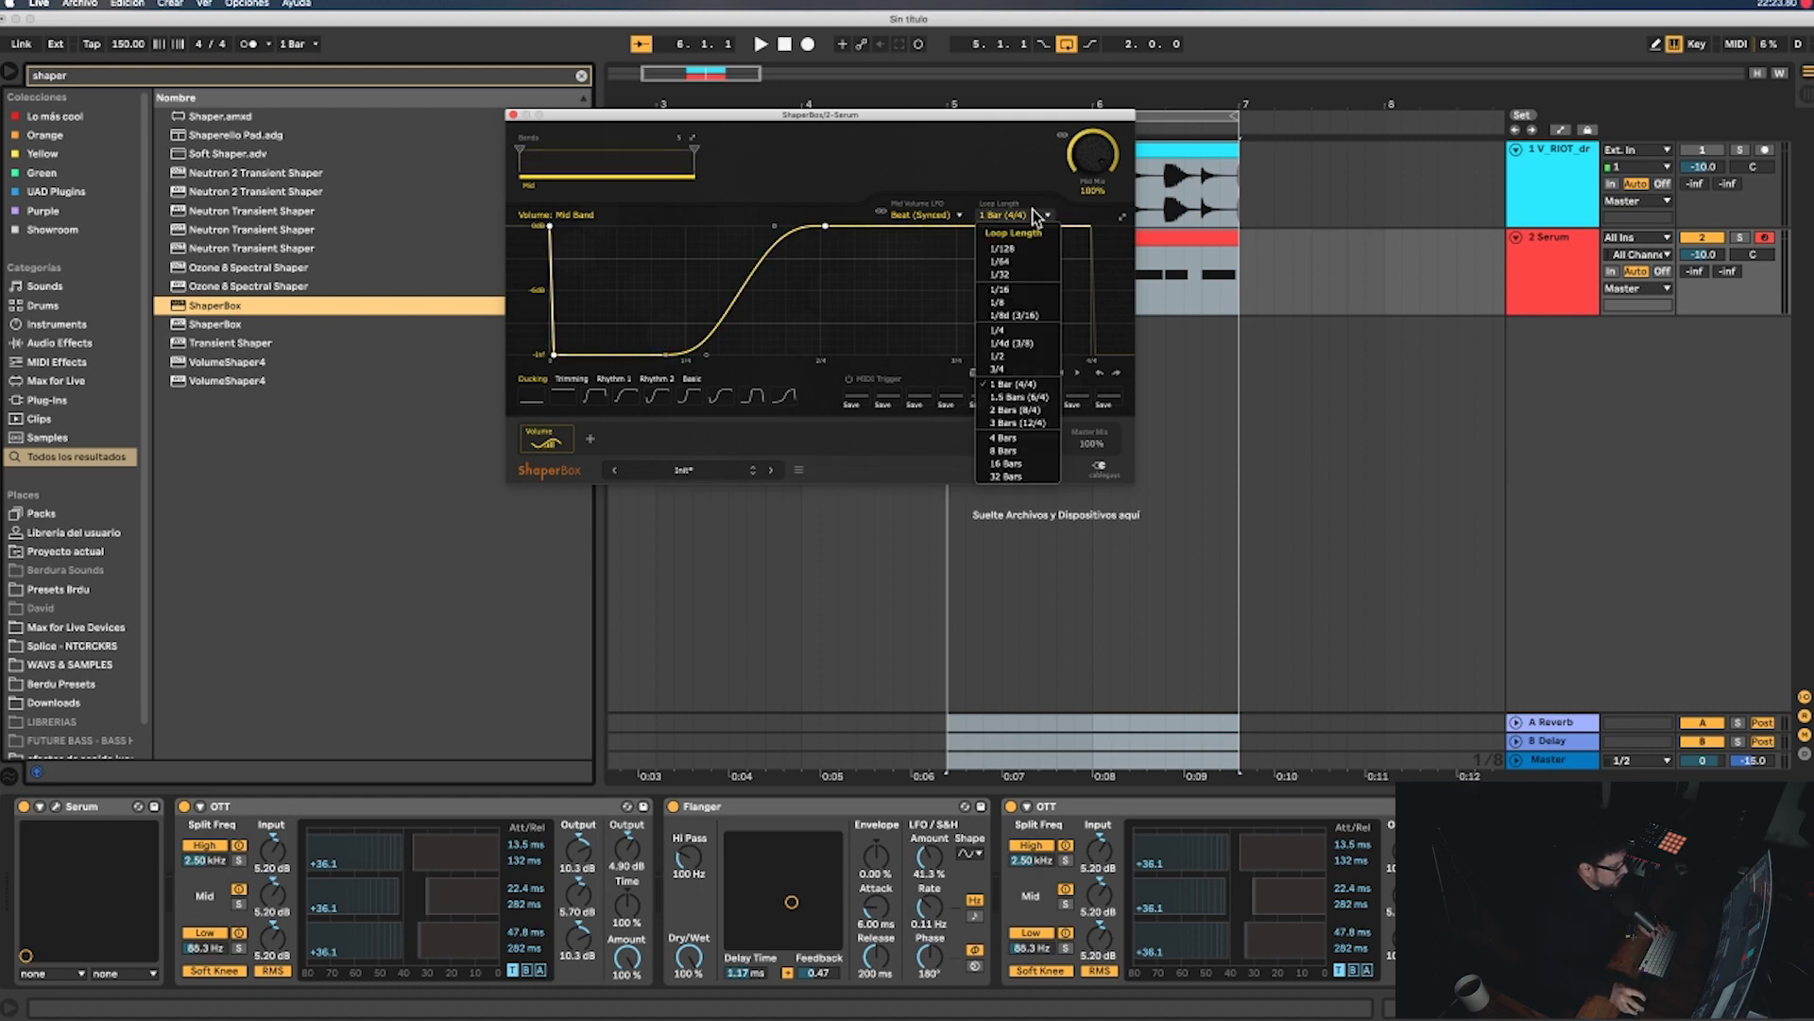
{"action": "left_click", "coordinate": [1016, 355]}
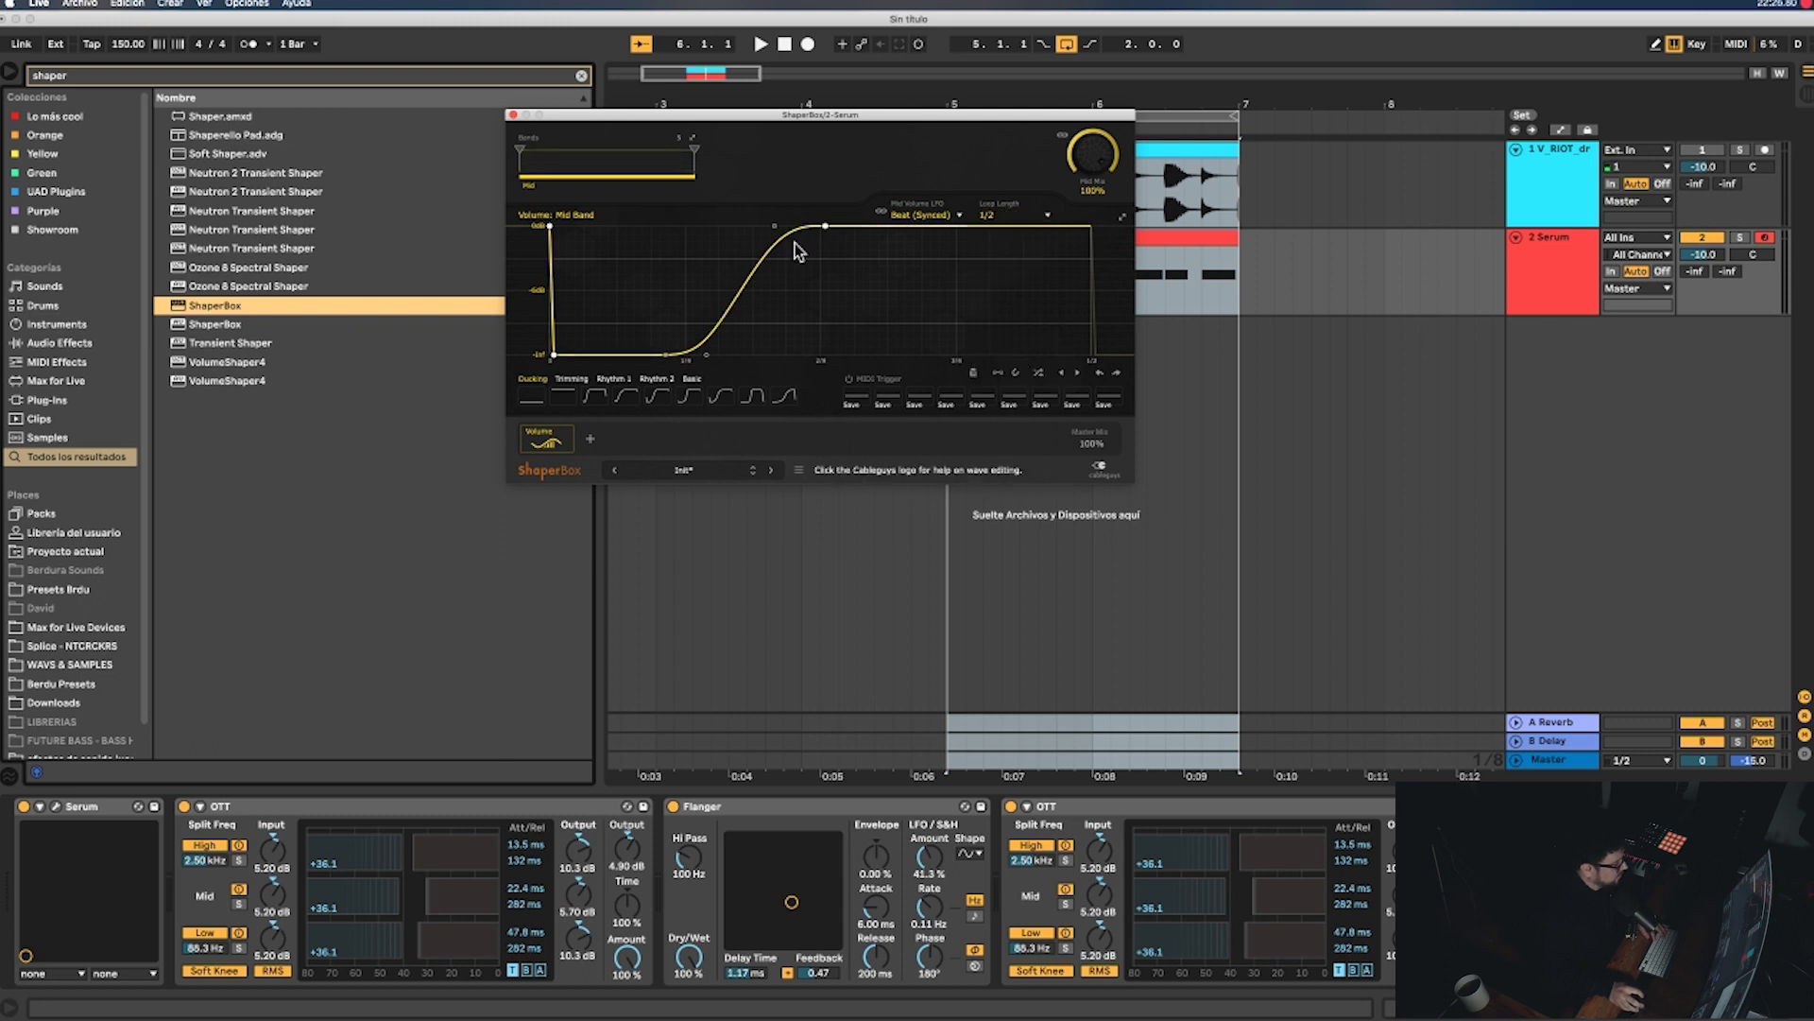
{"action": "left_click", "coordinate": [513, 114]}
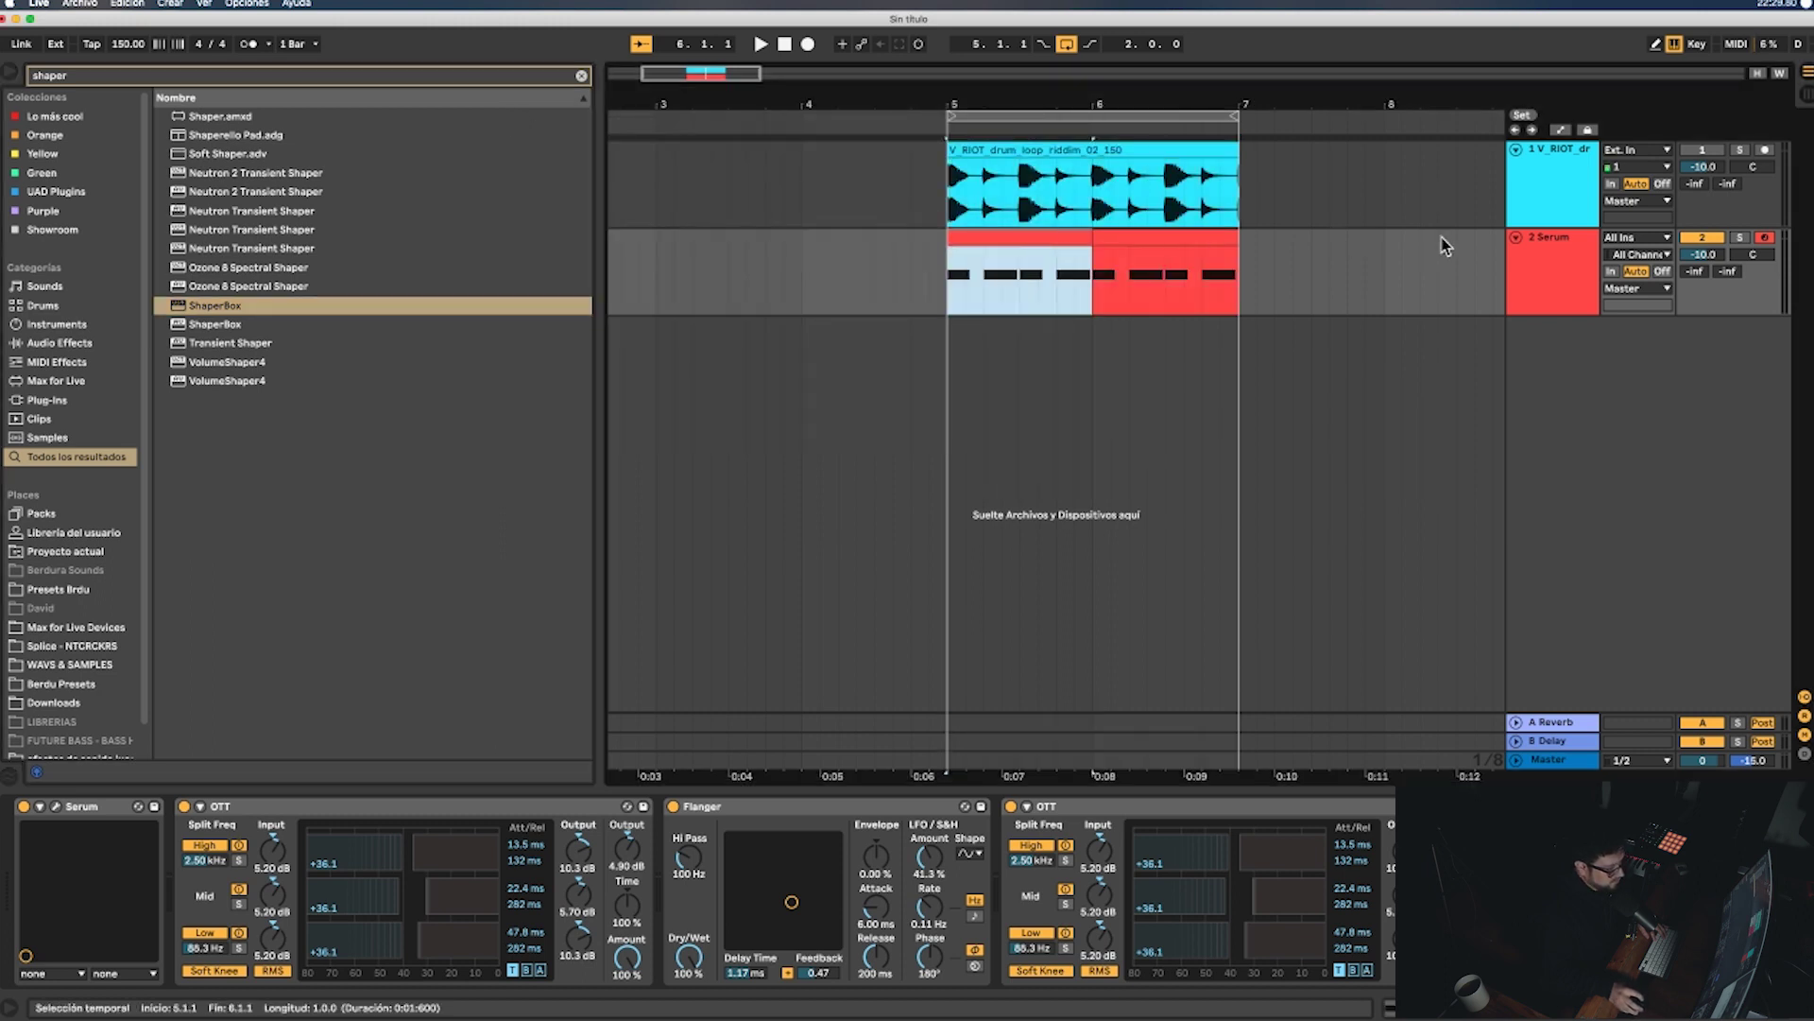
{"action": "key", "text": "space"}
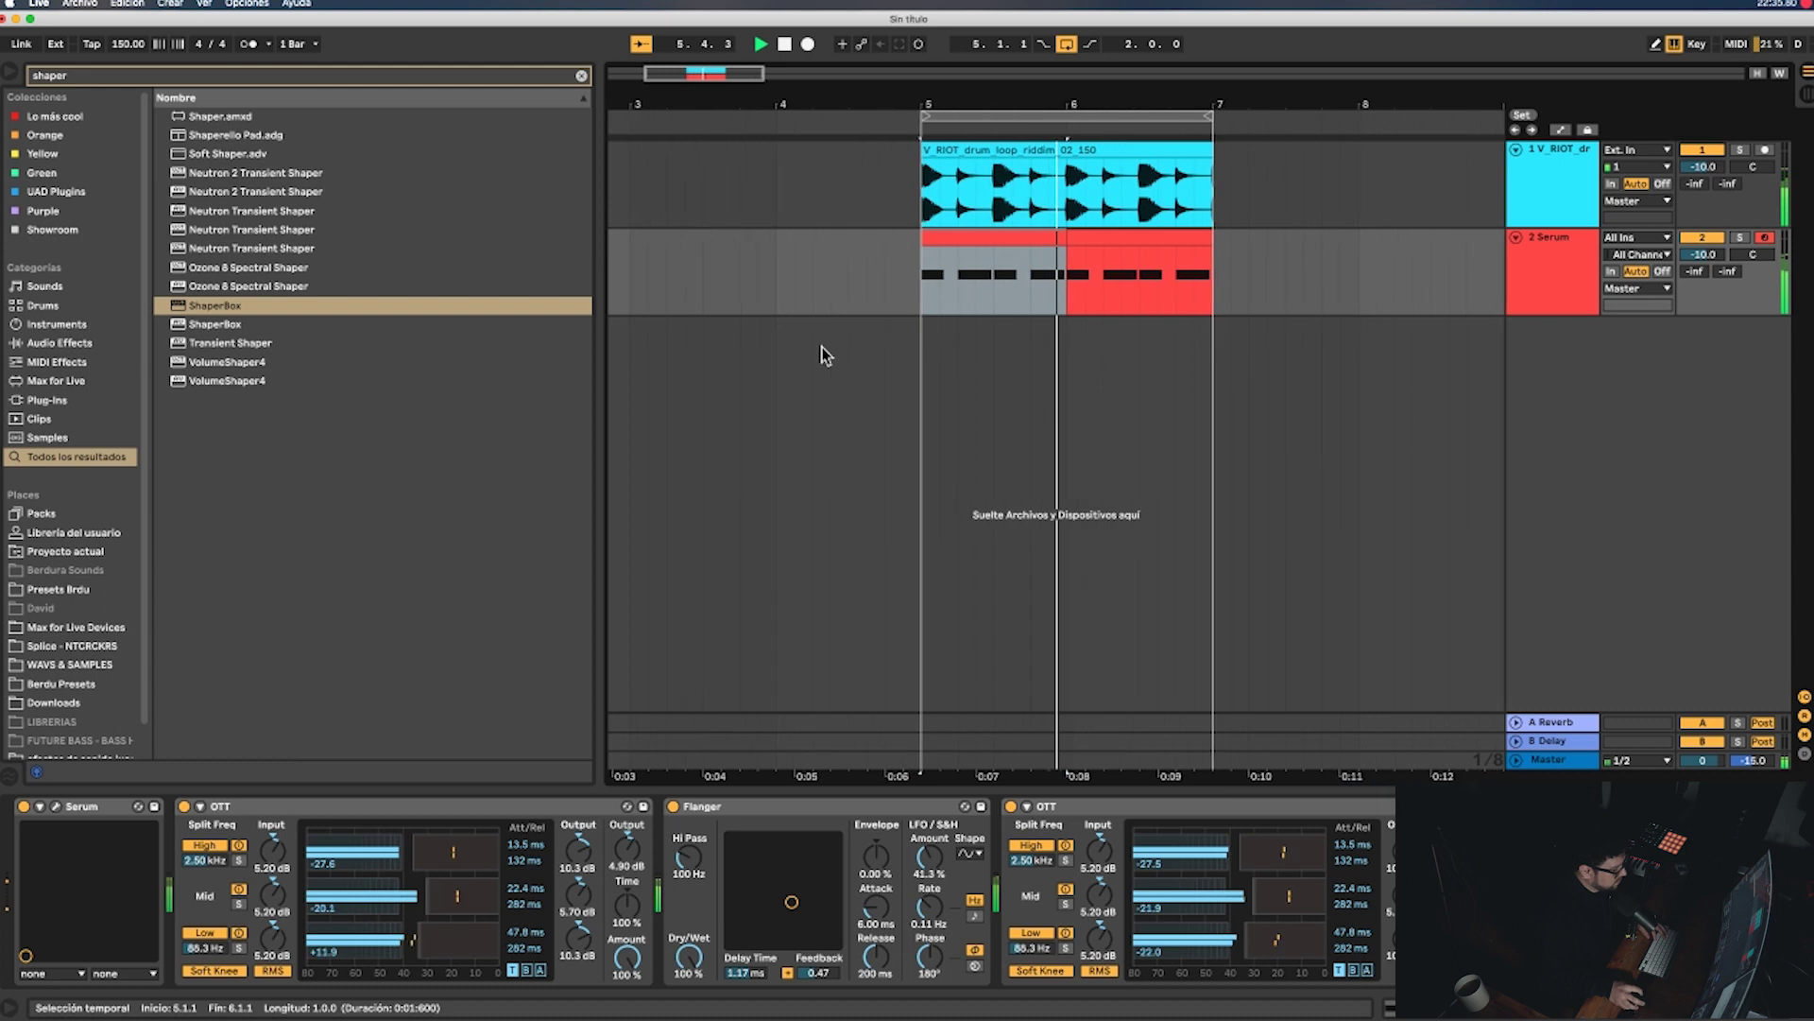
- Open Serum, set the LFO 1 rate to 1/8, and play back the loop
{"action": "left_click", "coordinate": [55, 807]}
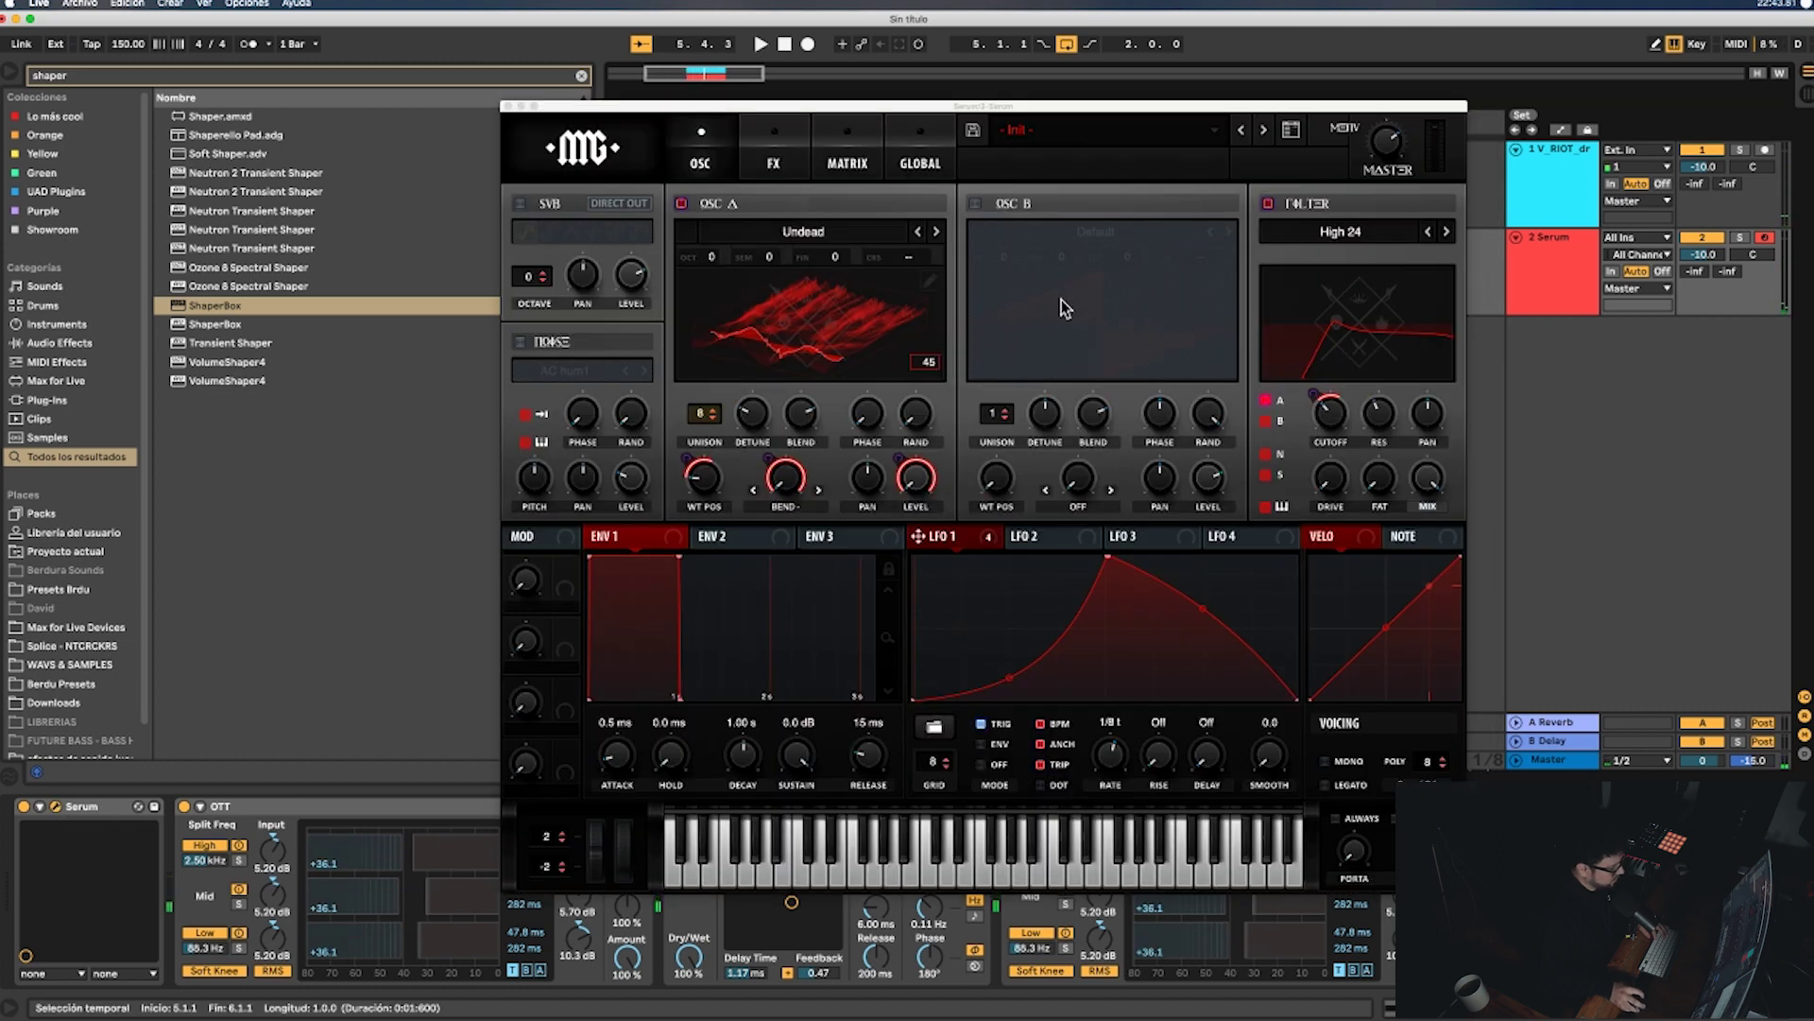
{"action": "left_click_drag", "start_coordinate": [1112, 767], "coordinate": [1112, 756]}
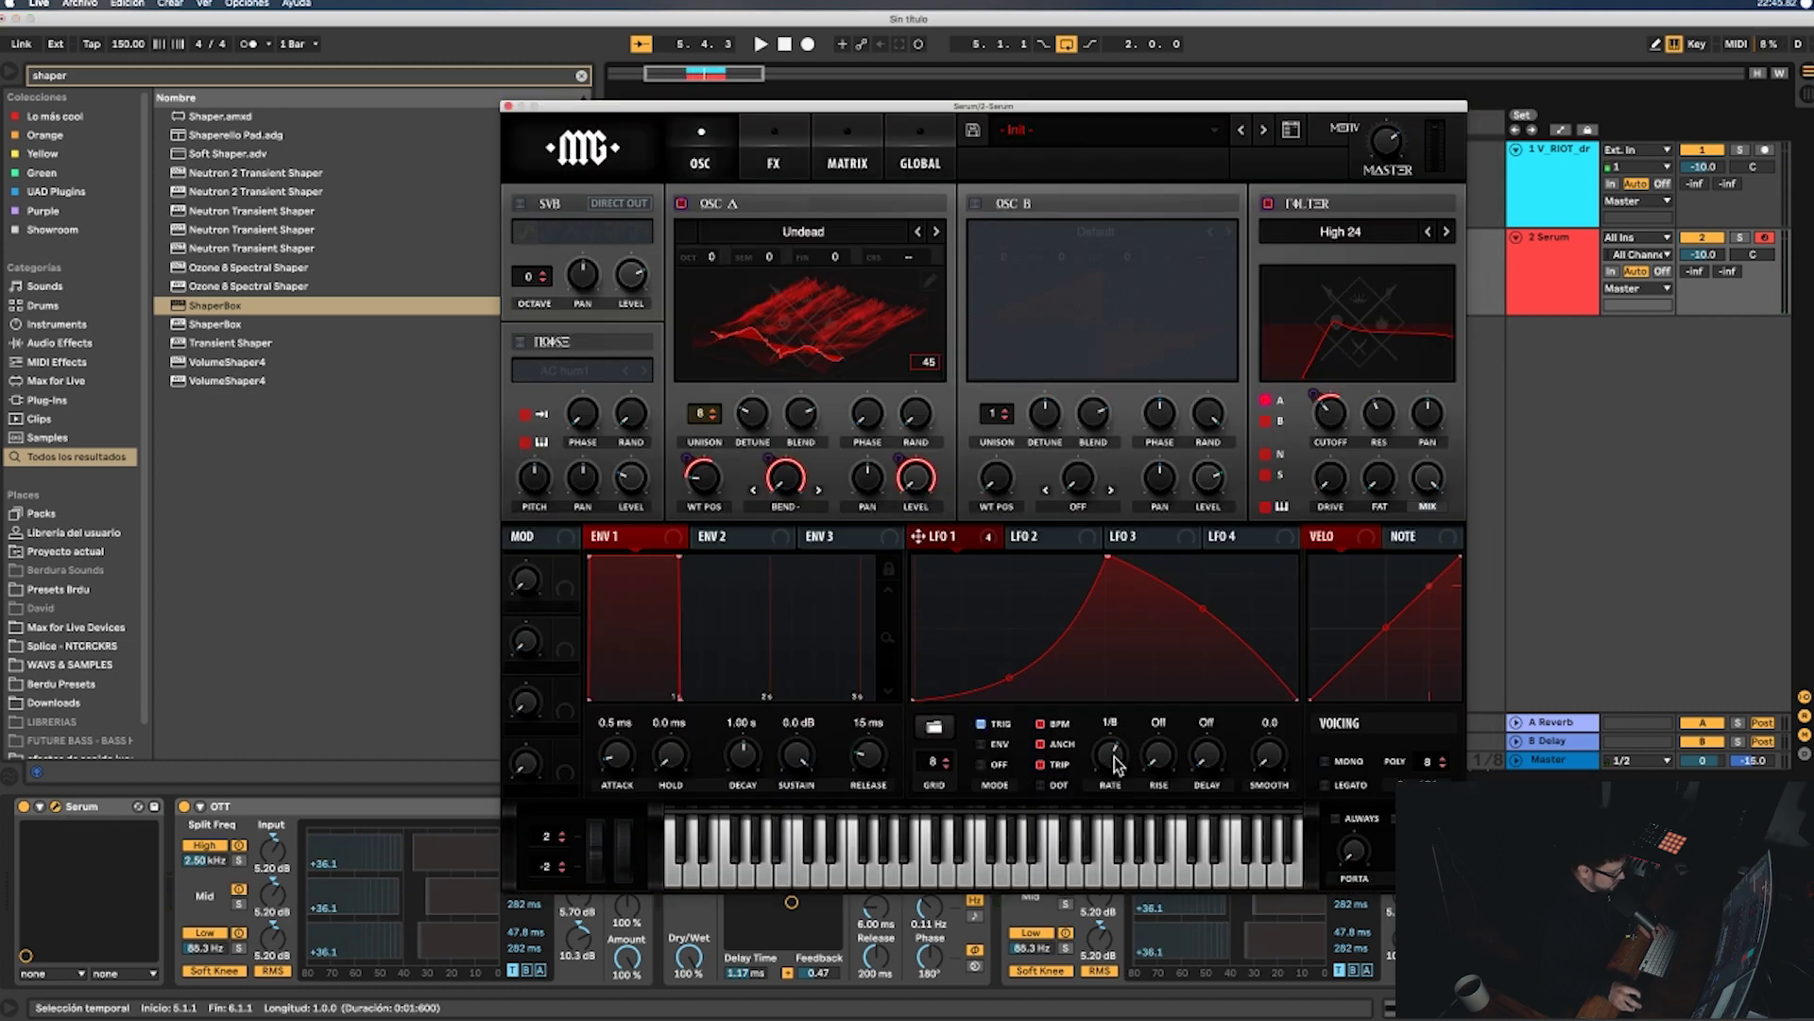
{"action": "key", "text": "space"}
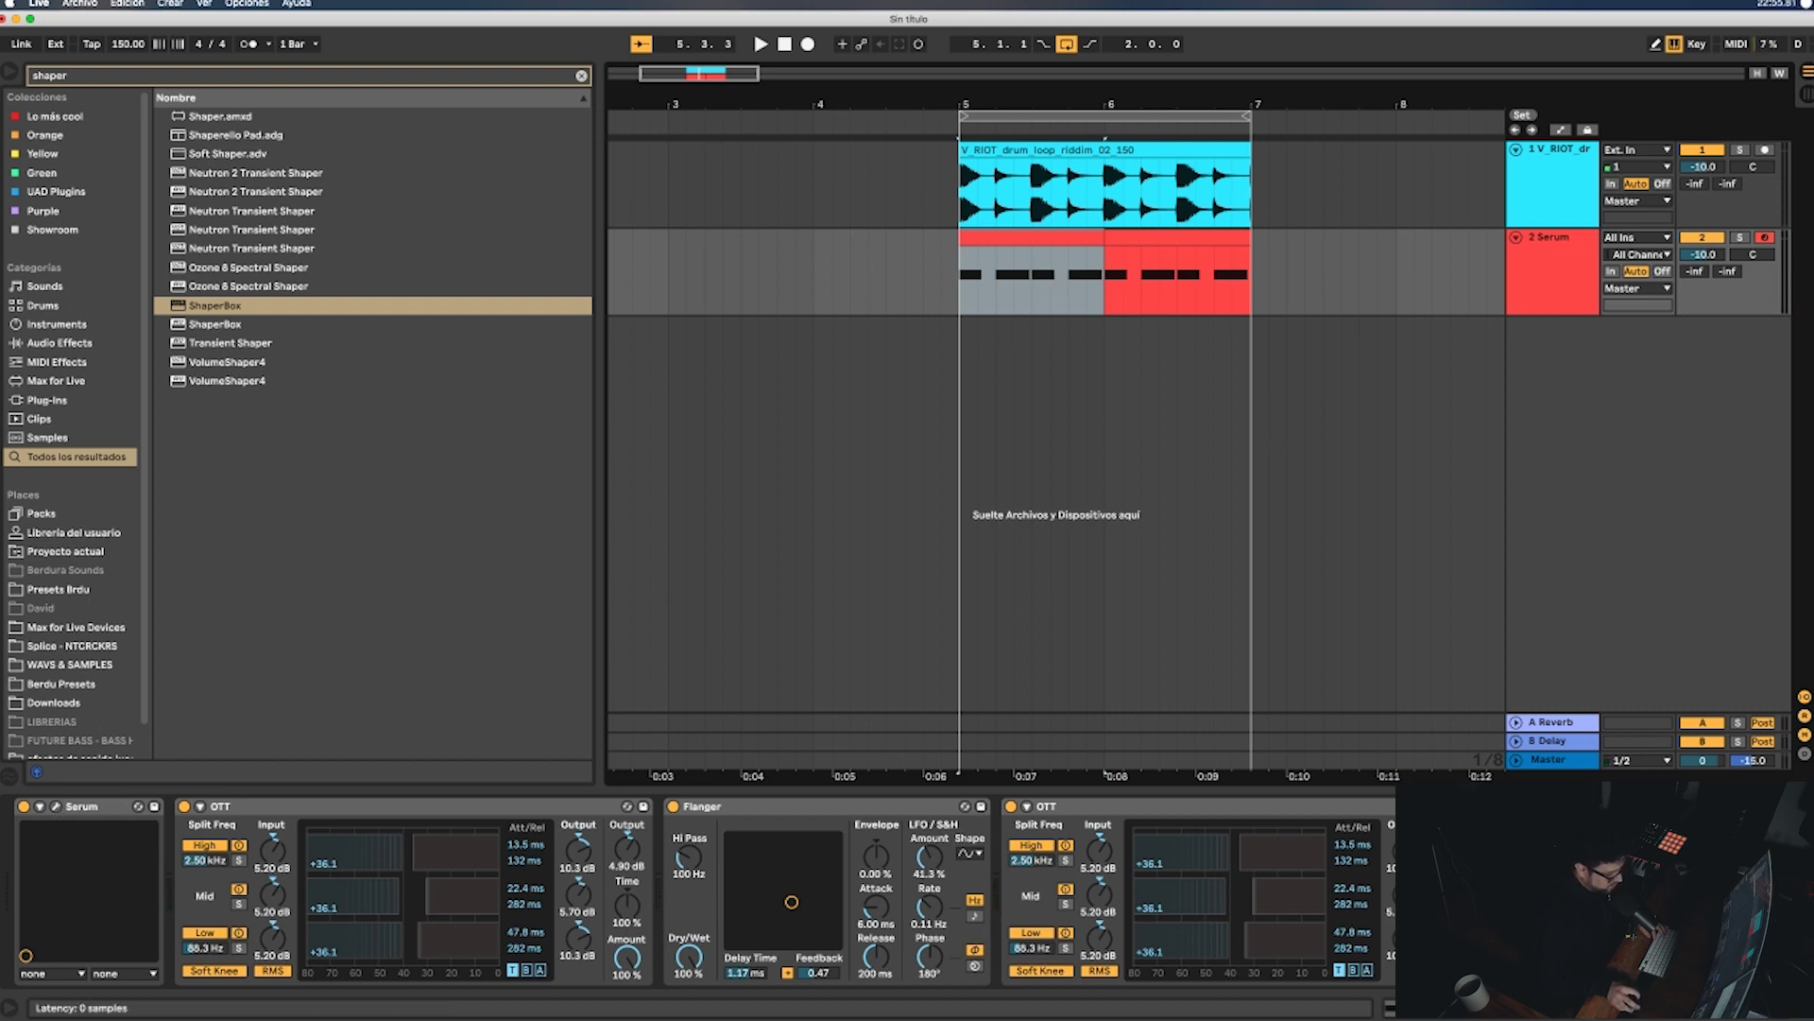
- Reopen ShaperBox, shorten the ducking curve so it reaches 0 dB at about three-eighths of the loop, and play it back
{"action": "key", "text": "Return"}
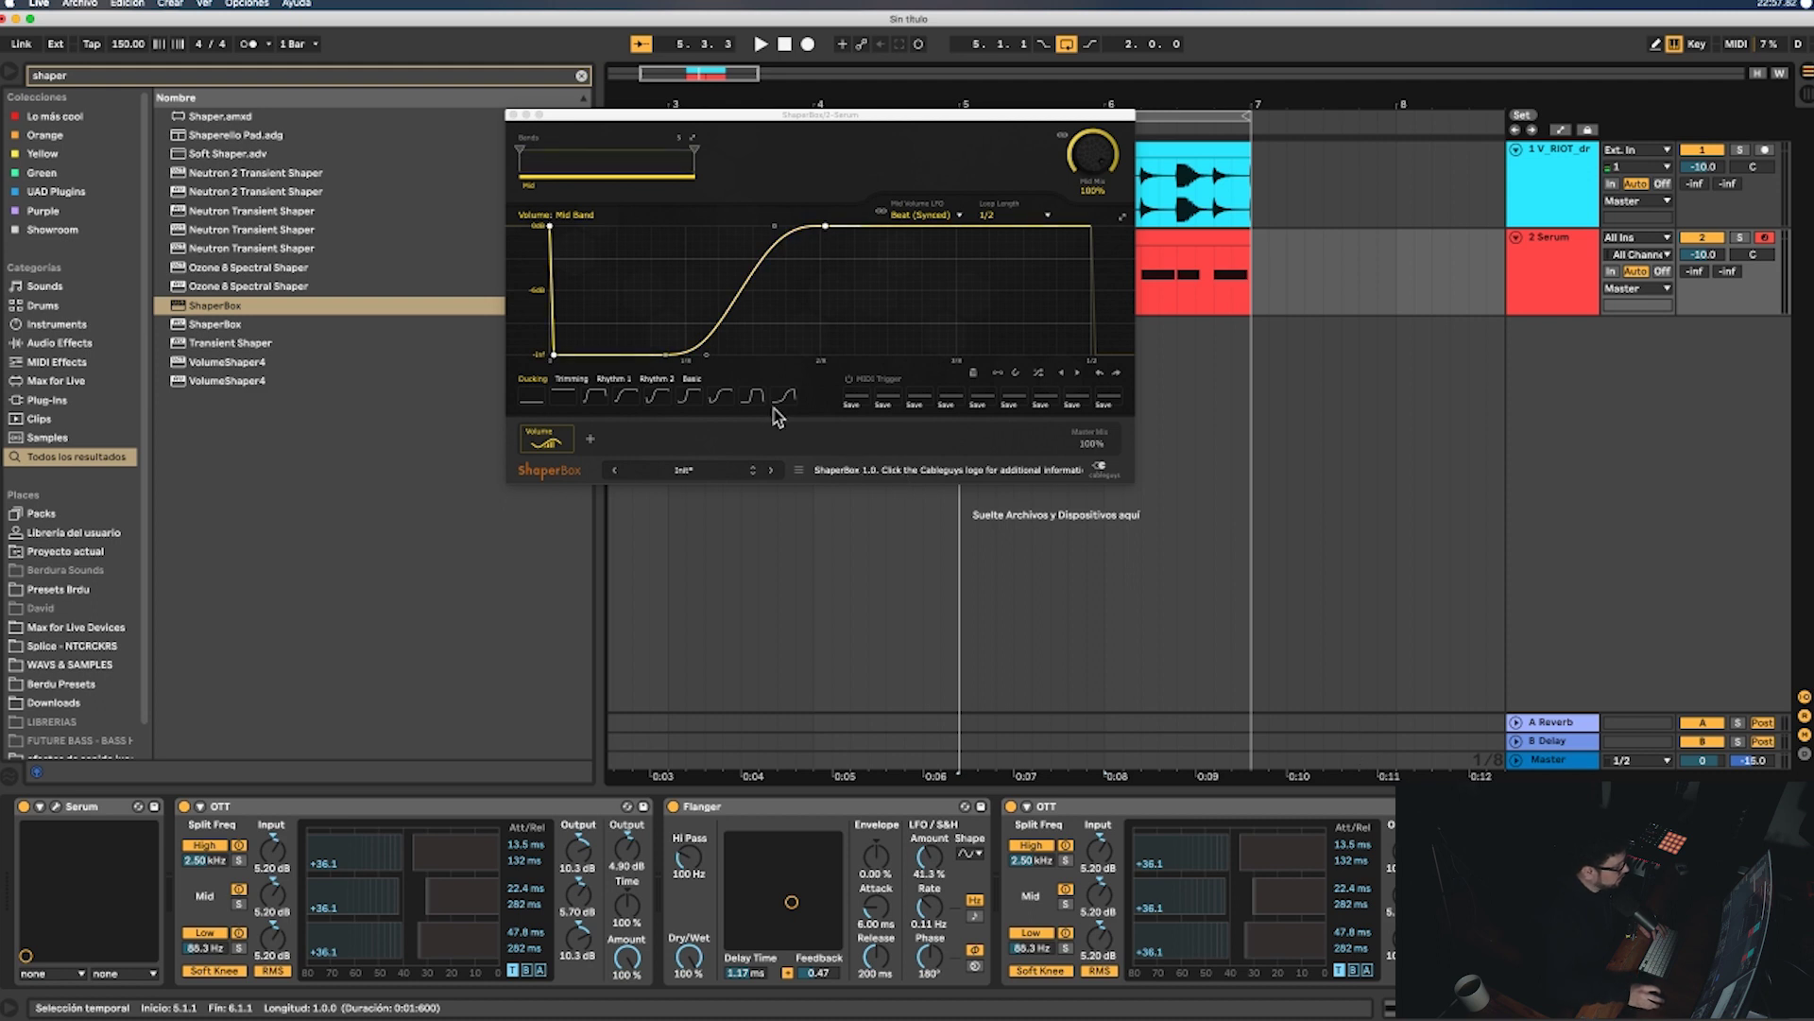
{"action": "left_click_drag", "start_coordinate": [666, 354], "coordinate": [553, 354]}
{"action": "left_click_drag", "start_coordinate": [718, 302], "coordinate": [753, 226]}
{"action": "key", "text": "space"}
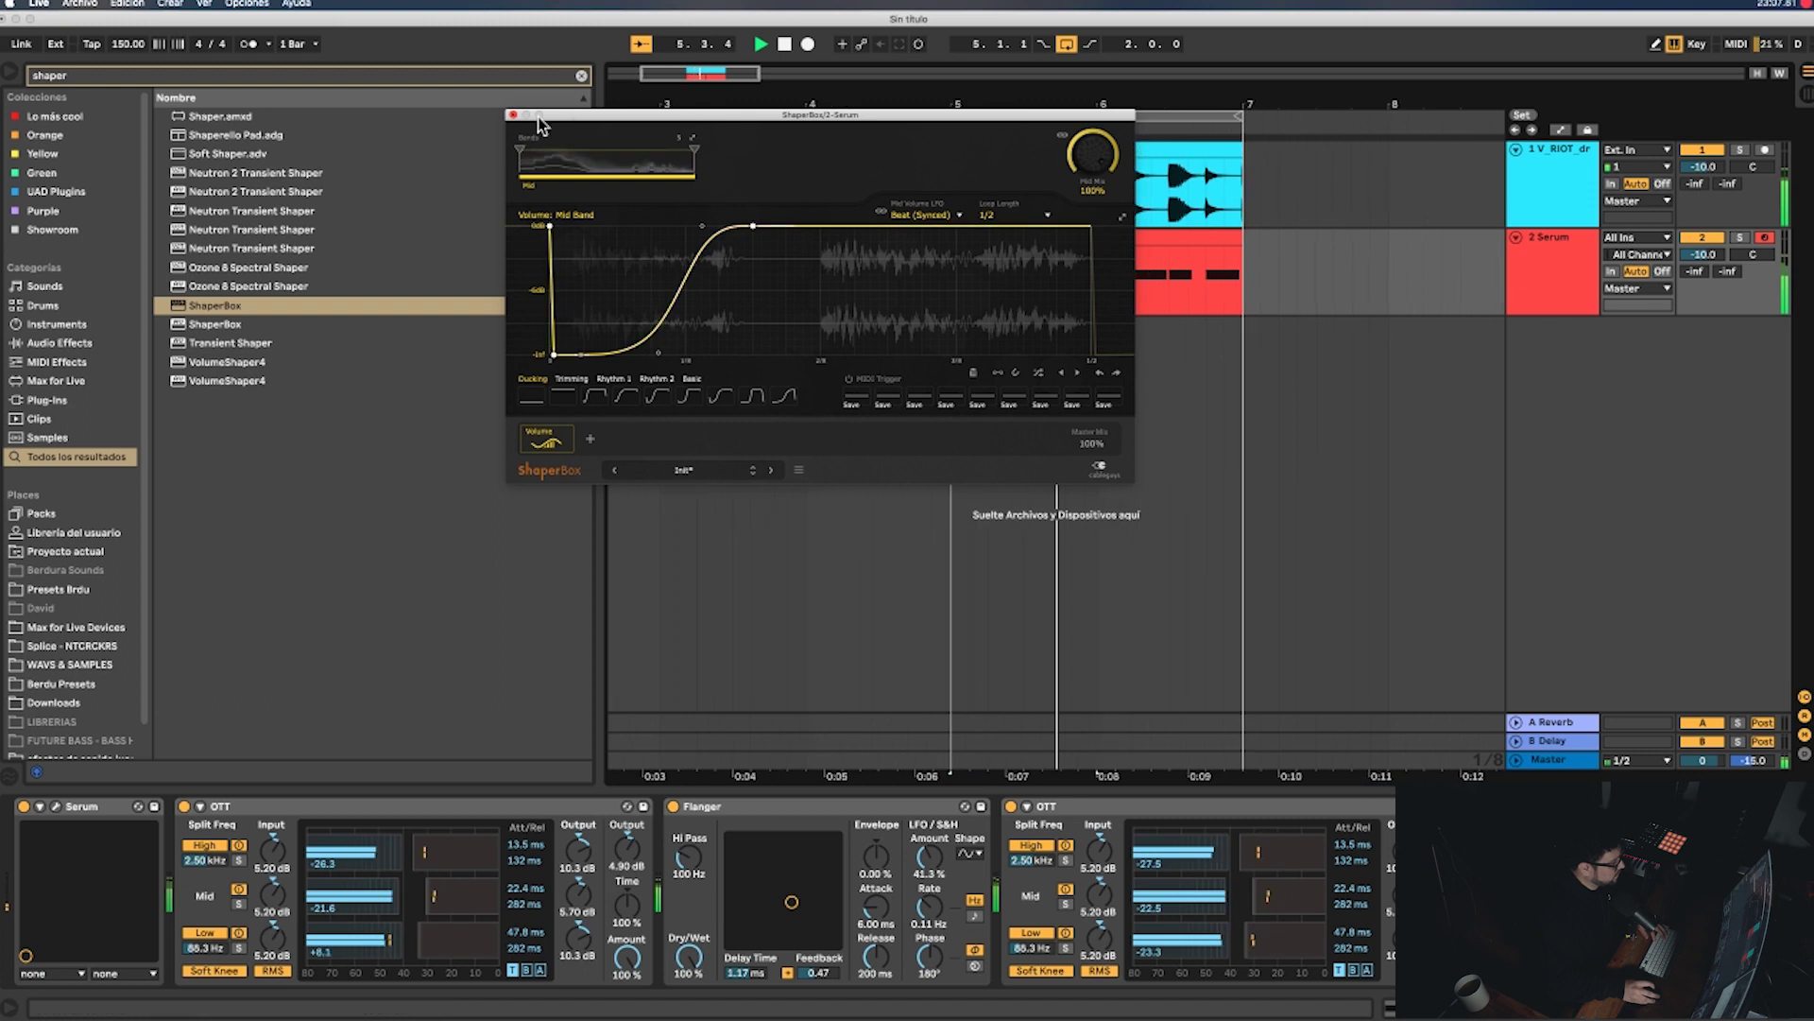
- Close ShaperBox and solo the Serum track to listen to the bass alone
{"action": "left_click", "coordinate": [513, 114]}
{"action": "left_click_drag", "start_coordinate": [1139, 276], "coordinate": [991, 276]}
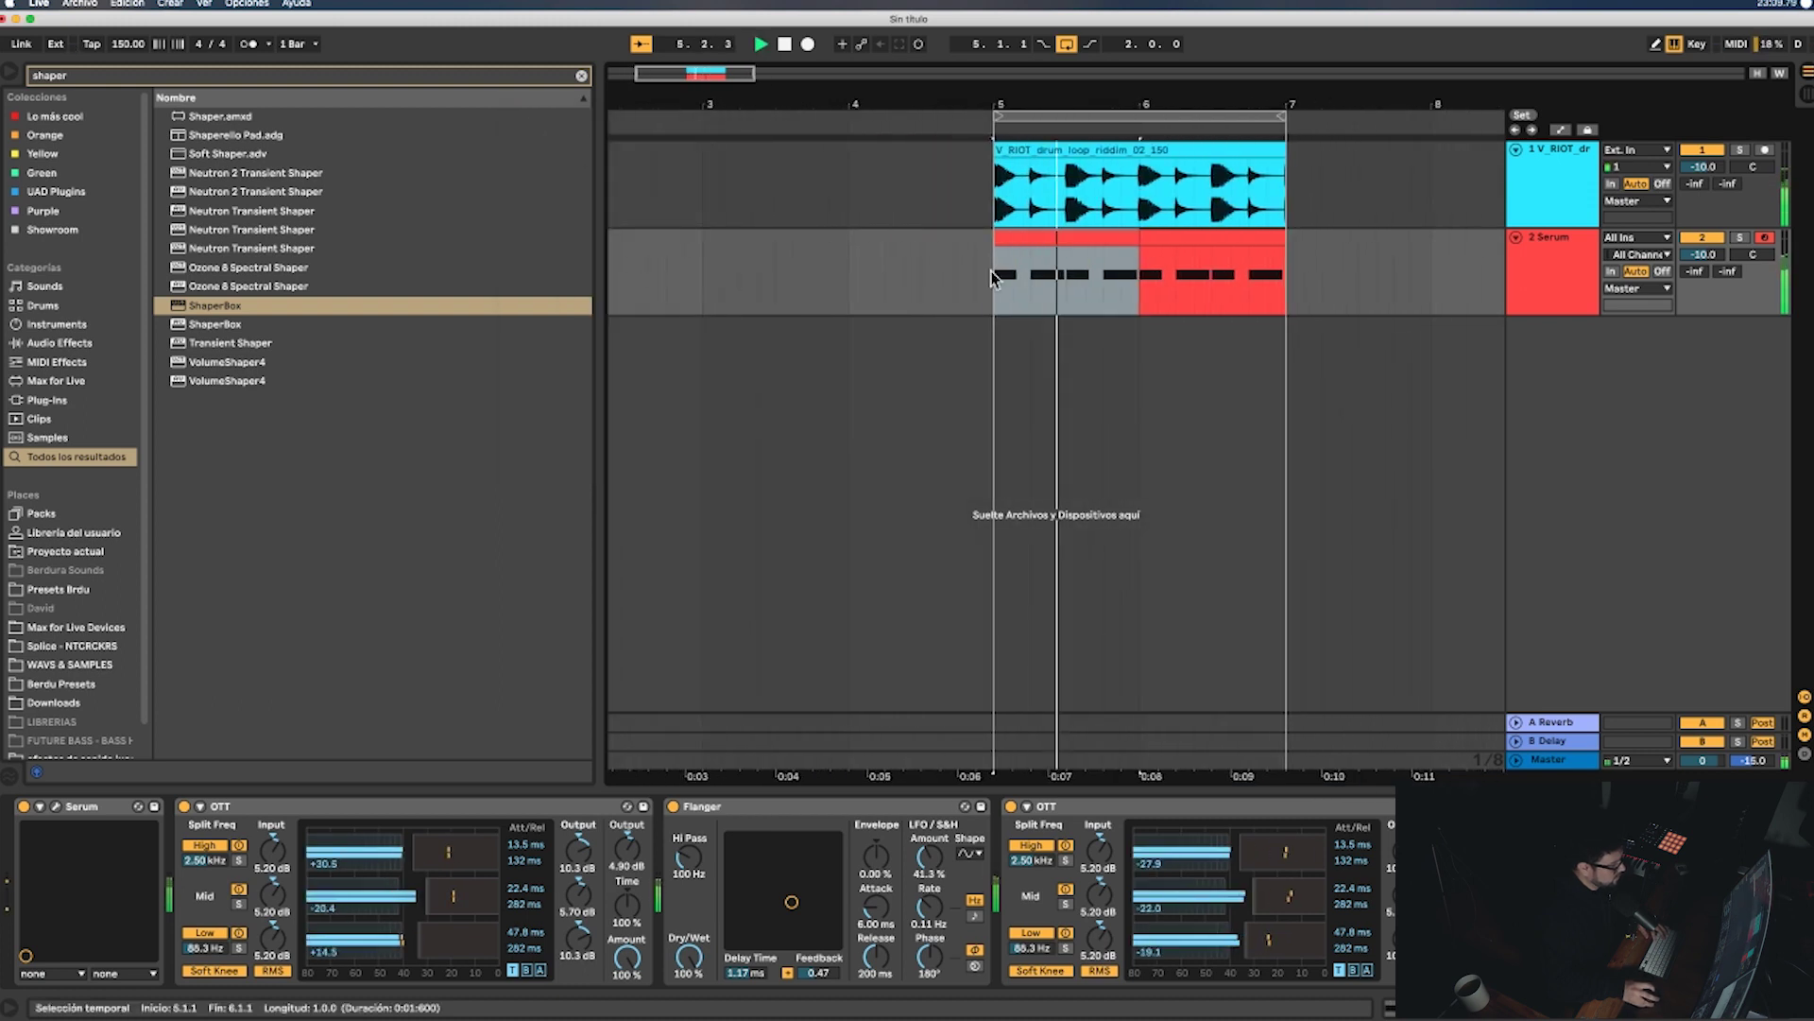
{"action": "left_click", "coordinate": [1740, 238]}
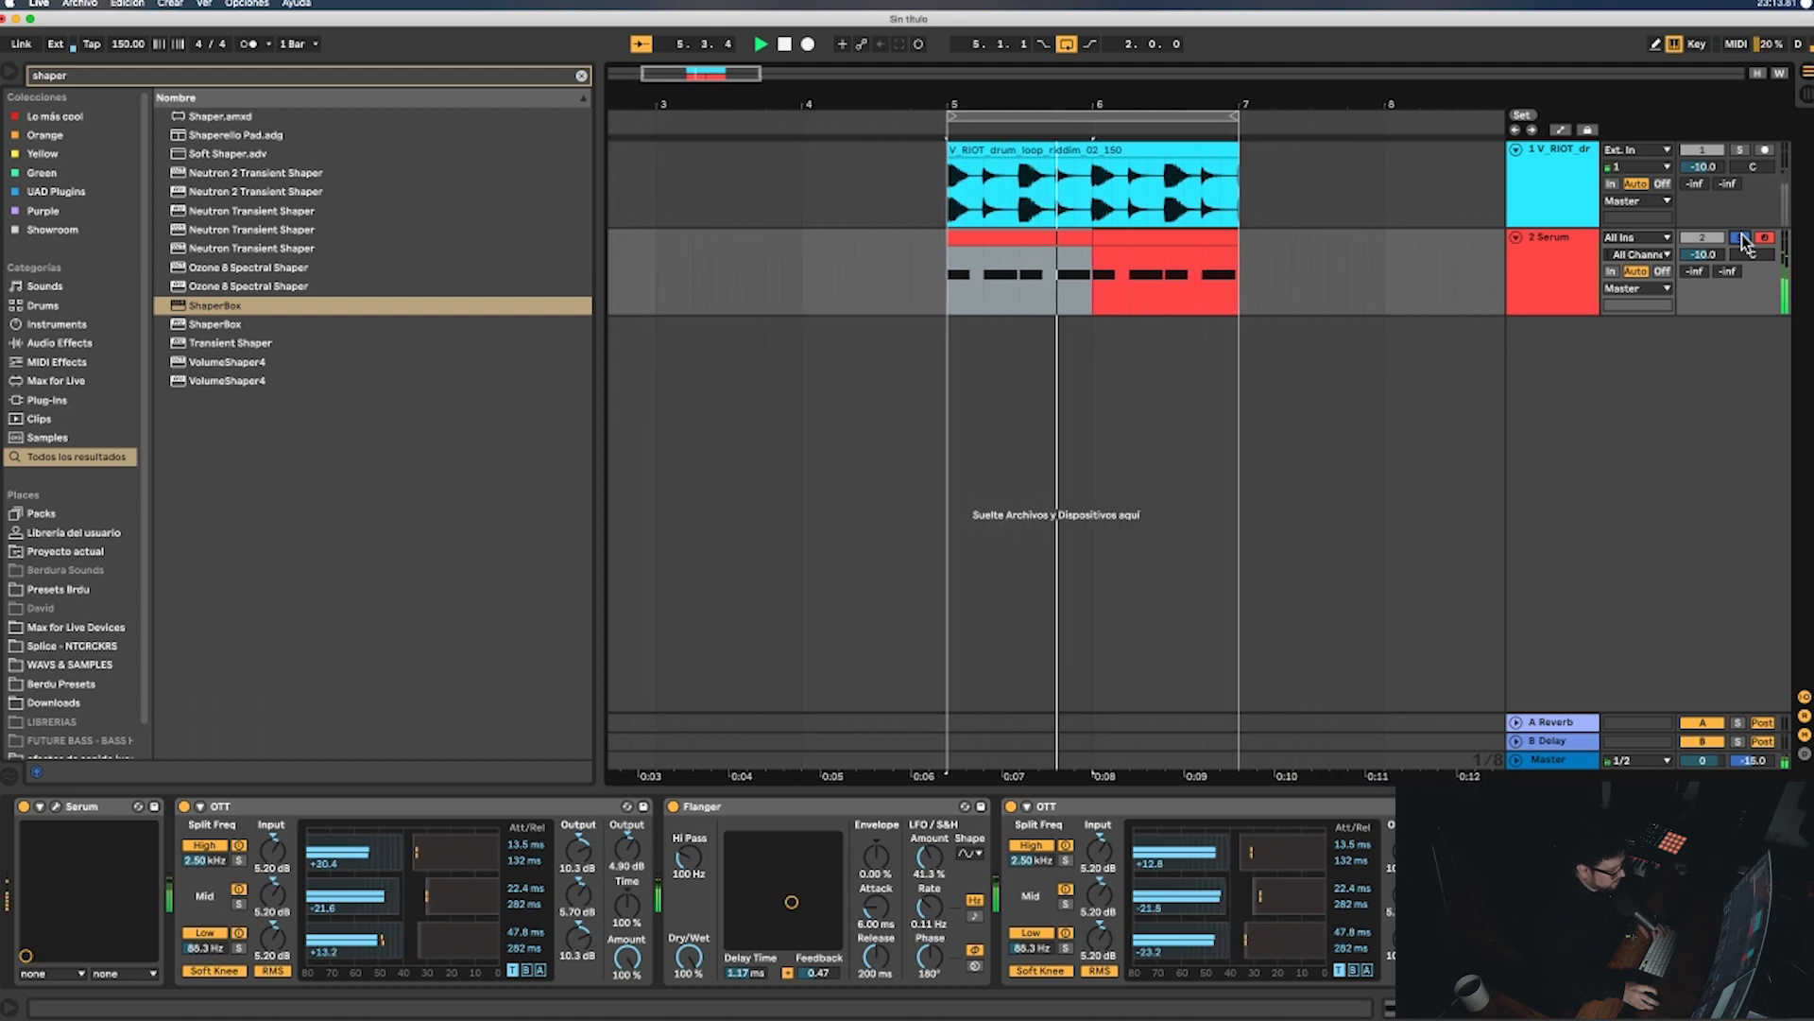
{"action": "key", "text": "space"}
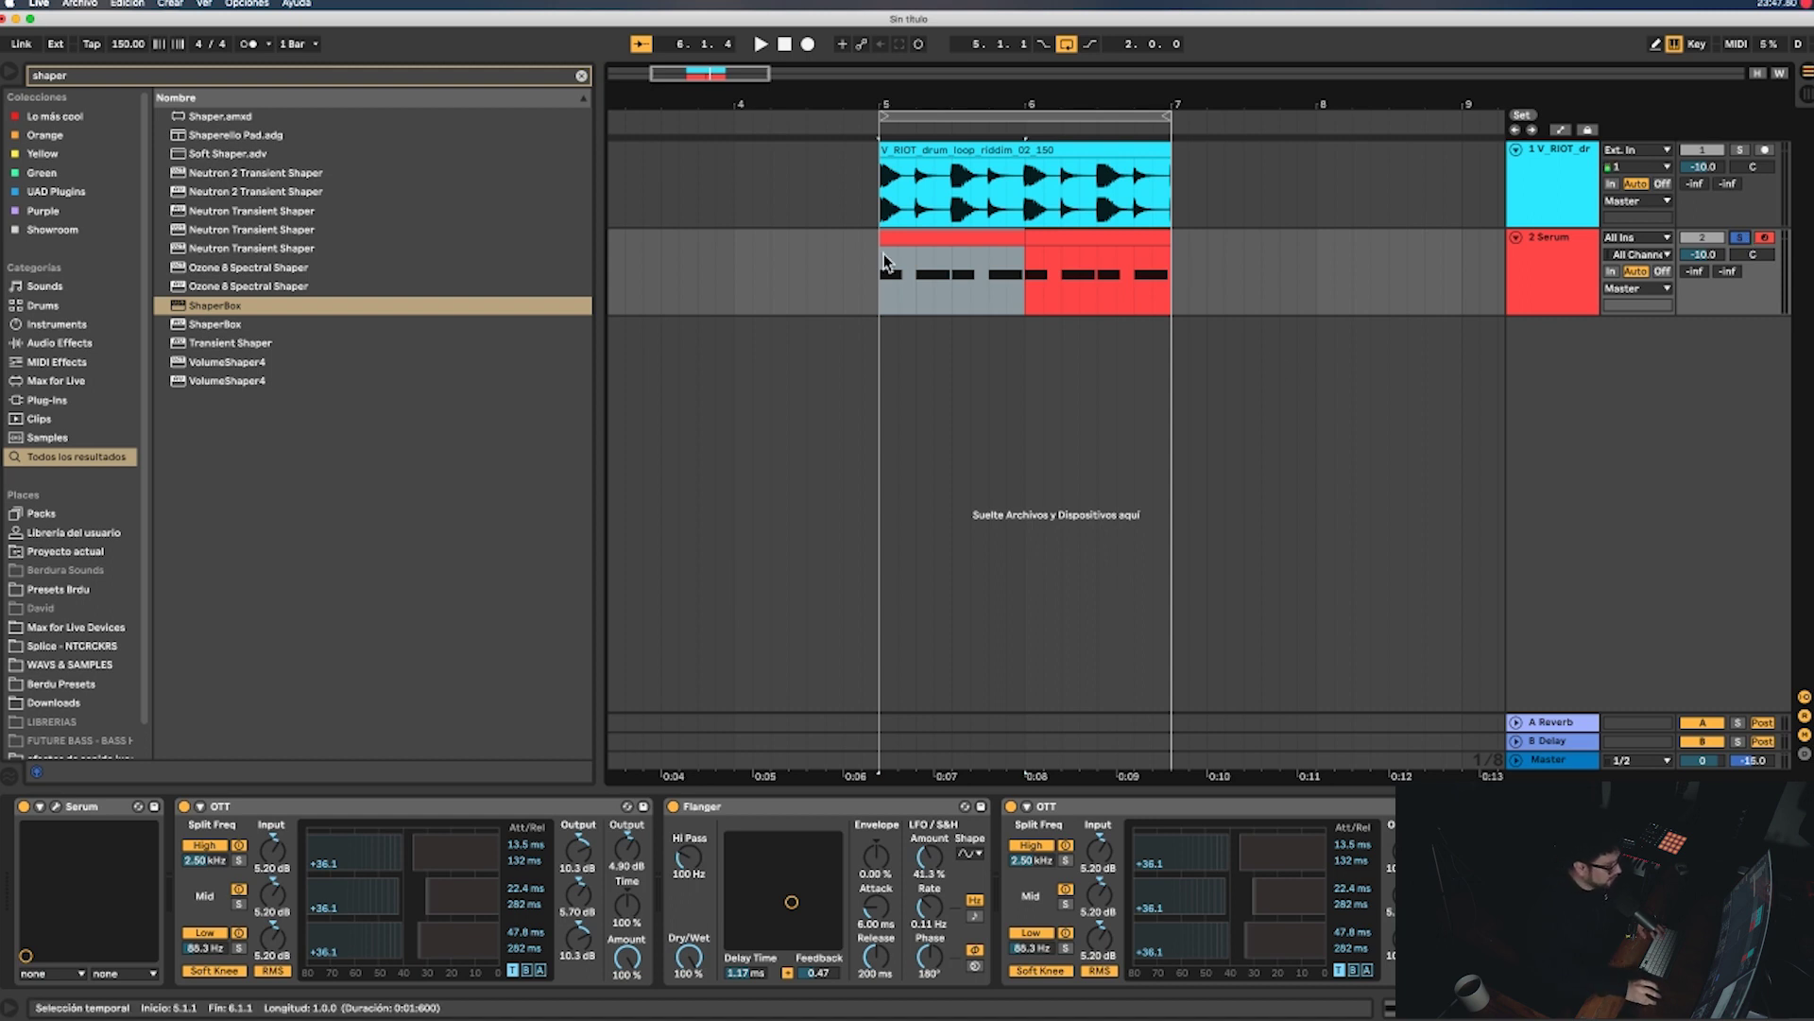
- Select the Serum clip in bar 5 and play the soloed bass from there
{"action": "left_click", "coordinate": [933, 237]}
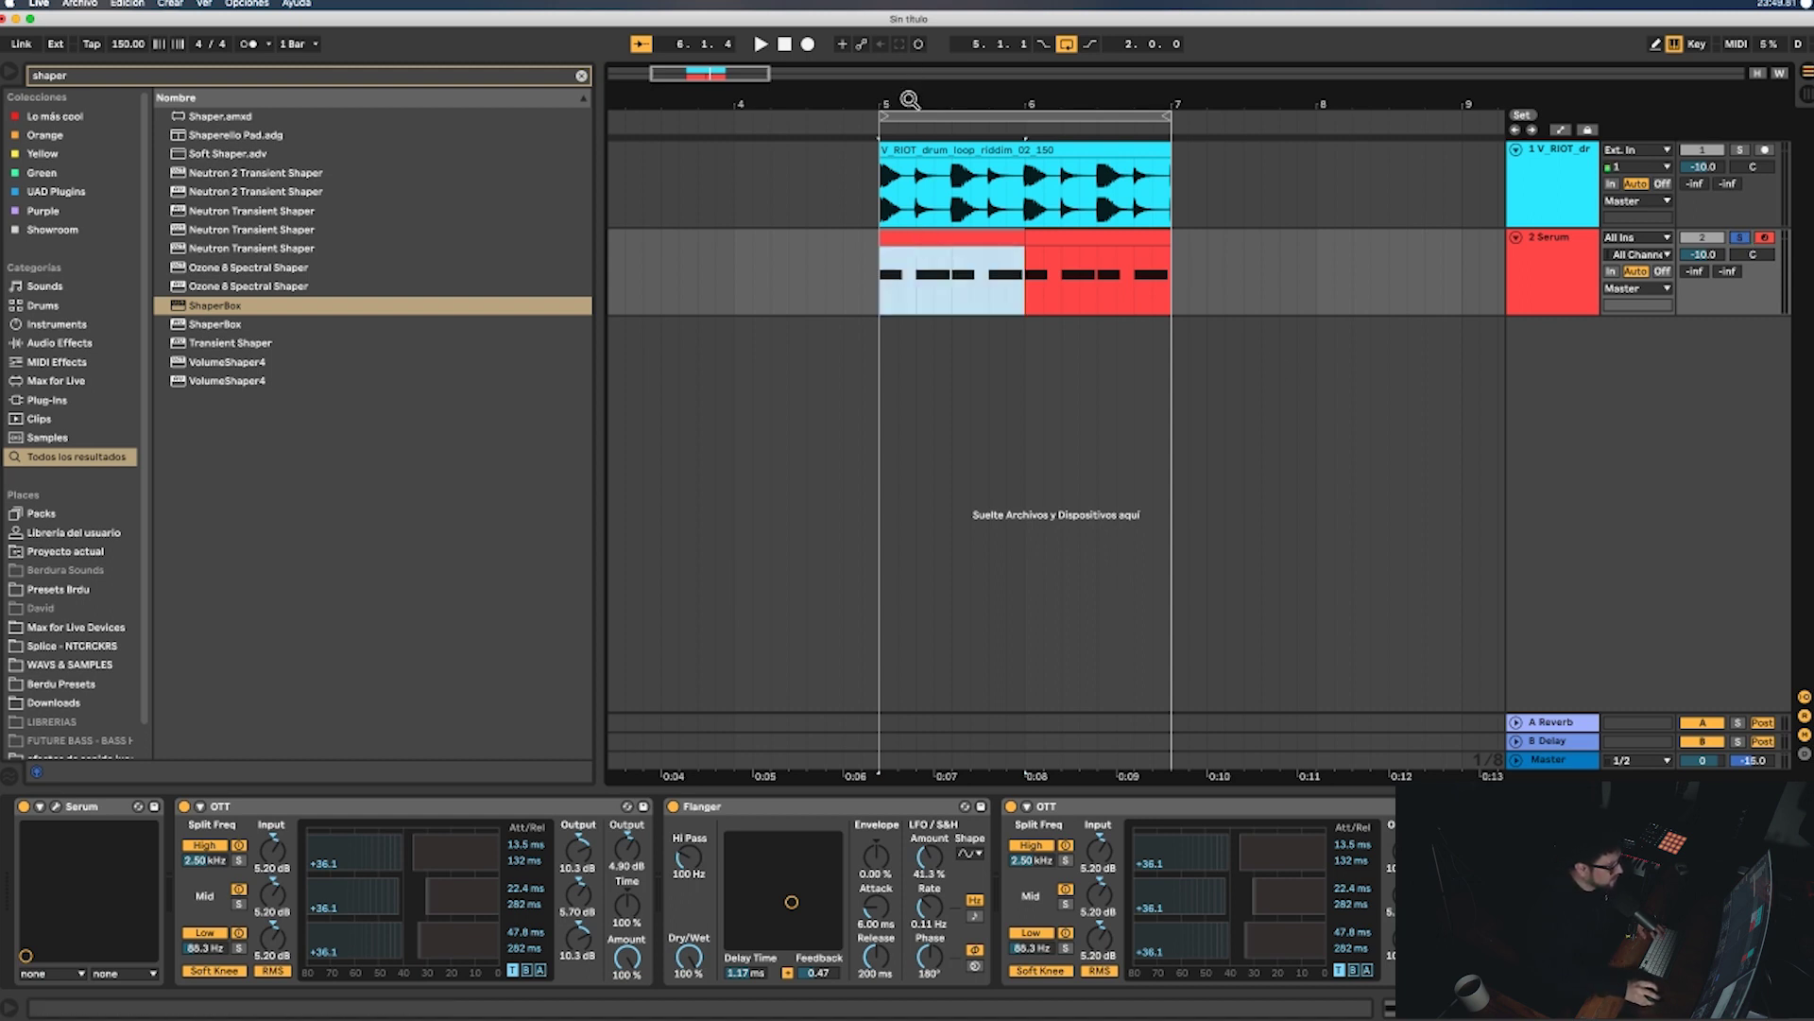
{"action": "left_click_drag", "start_coordinate": [911, 95], "coordinate": [923, 91]}
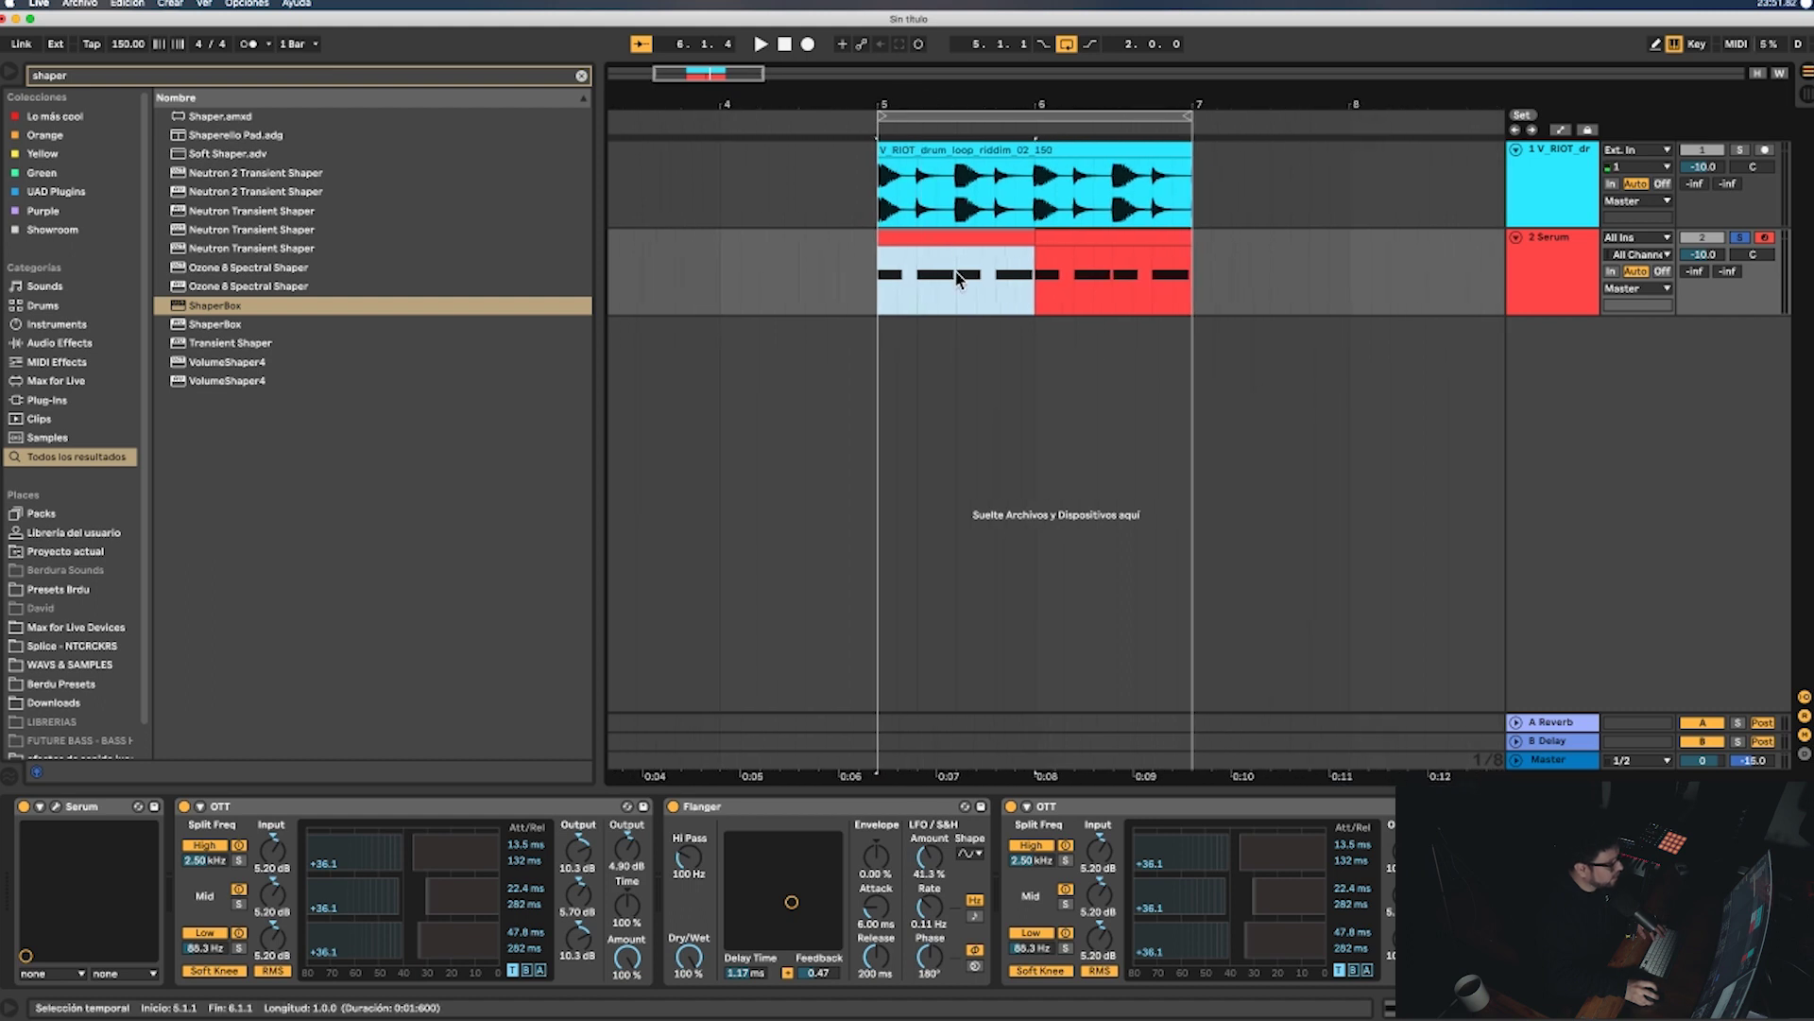
{"action": "key", "text": "space"}
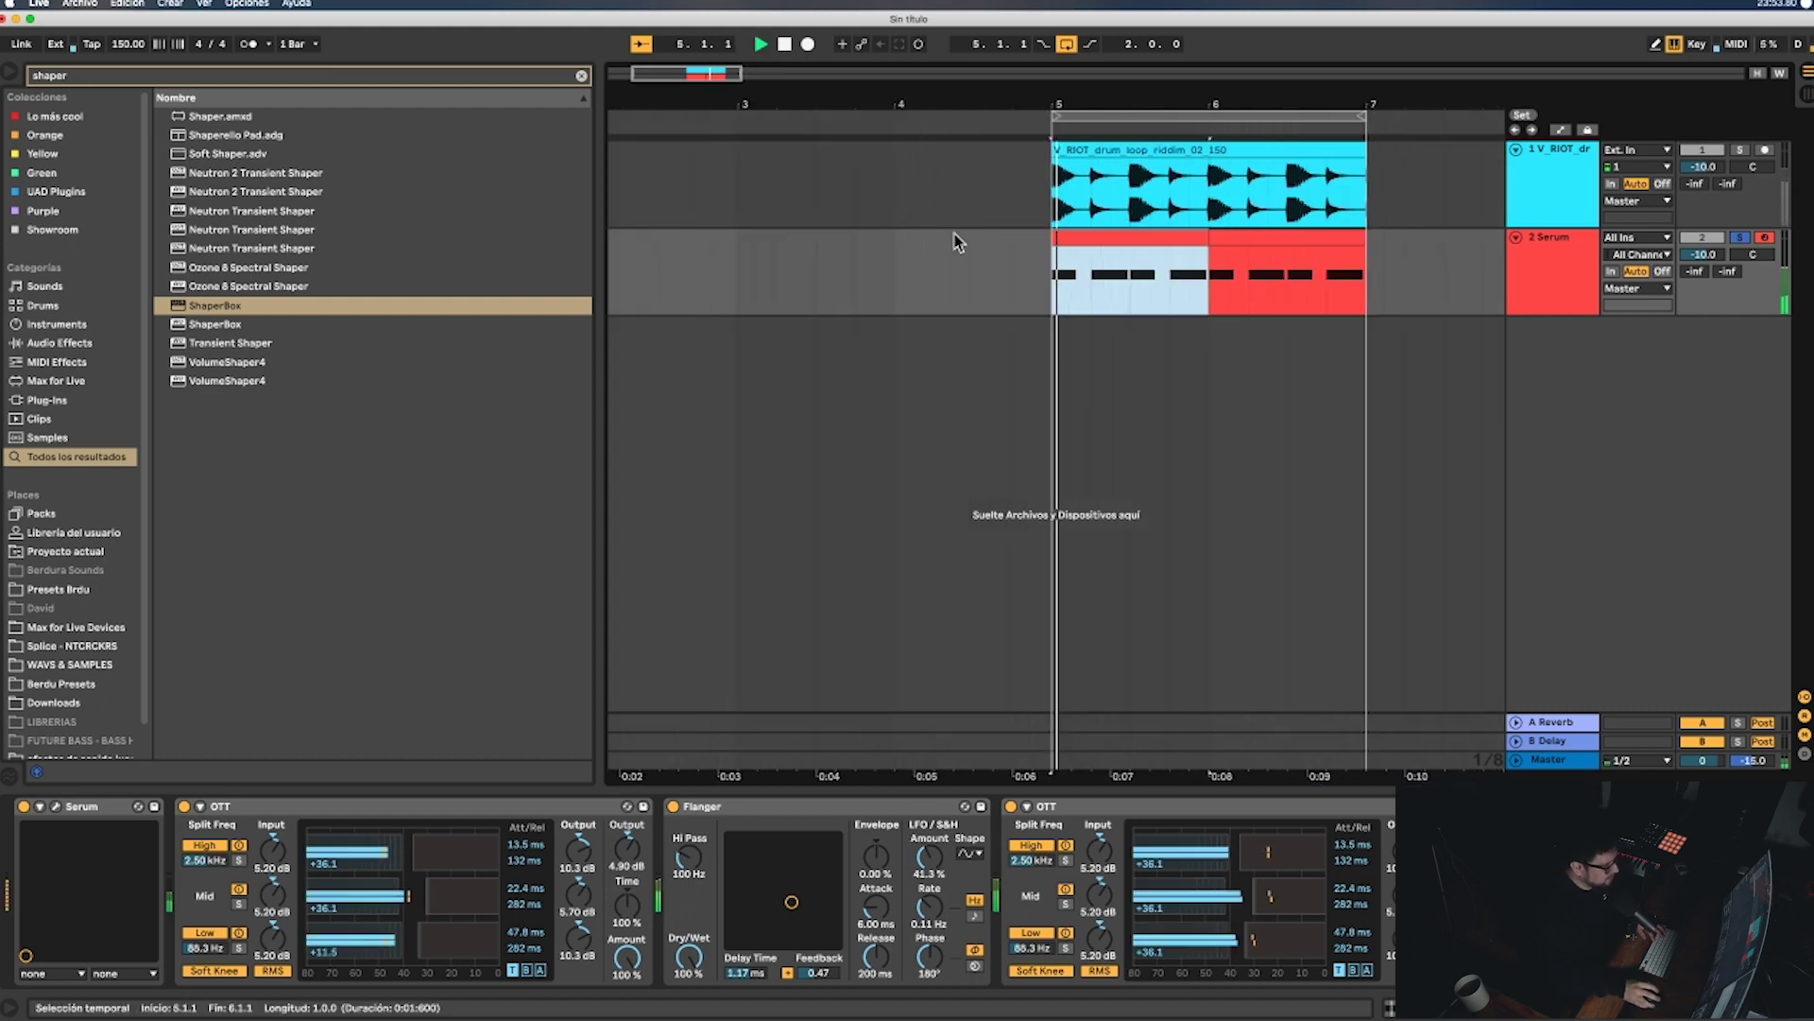